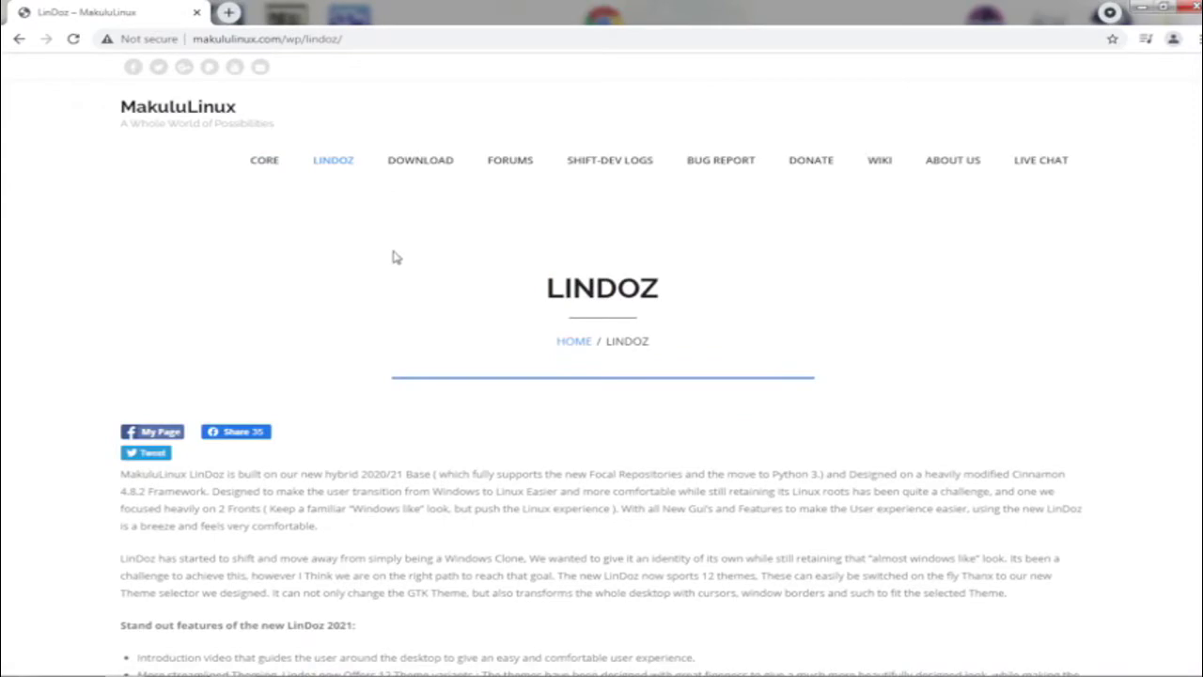
Download MakuluLinux-LinDoz-x64-2021-04-27.iso from the Sourceforge mirror on the LinDoz page and show all browser downloads
scroll(401, 301, "down", 4)
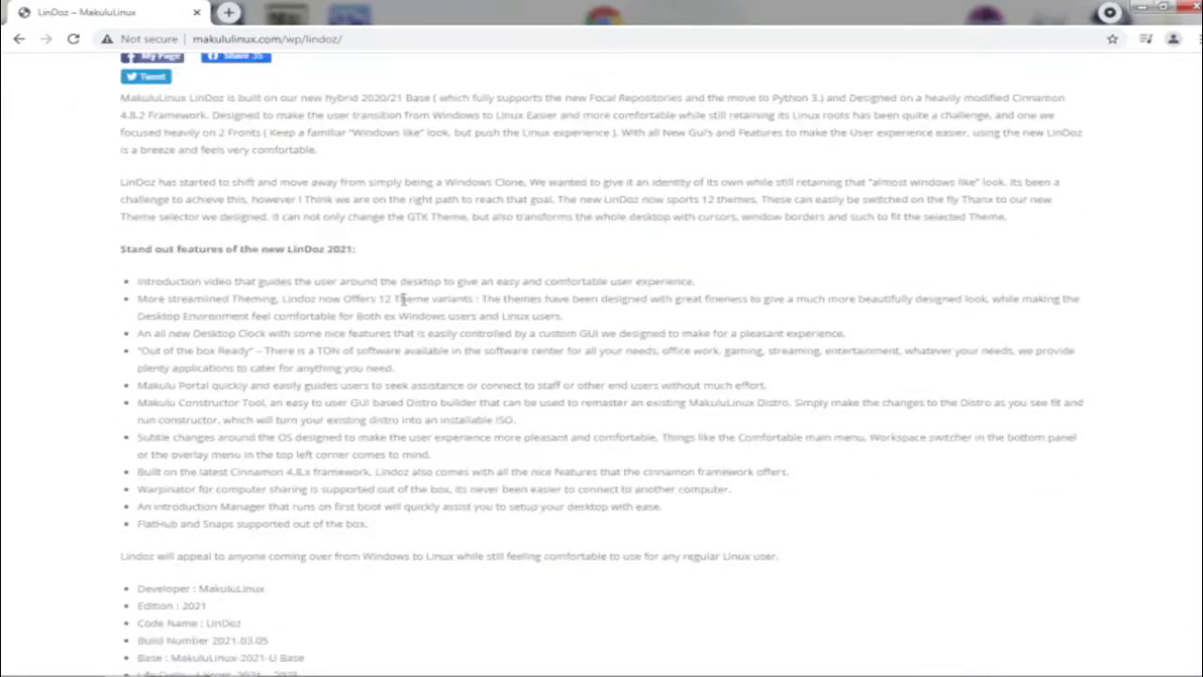
scroll(400, 299, "down", 7)
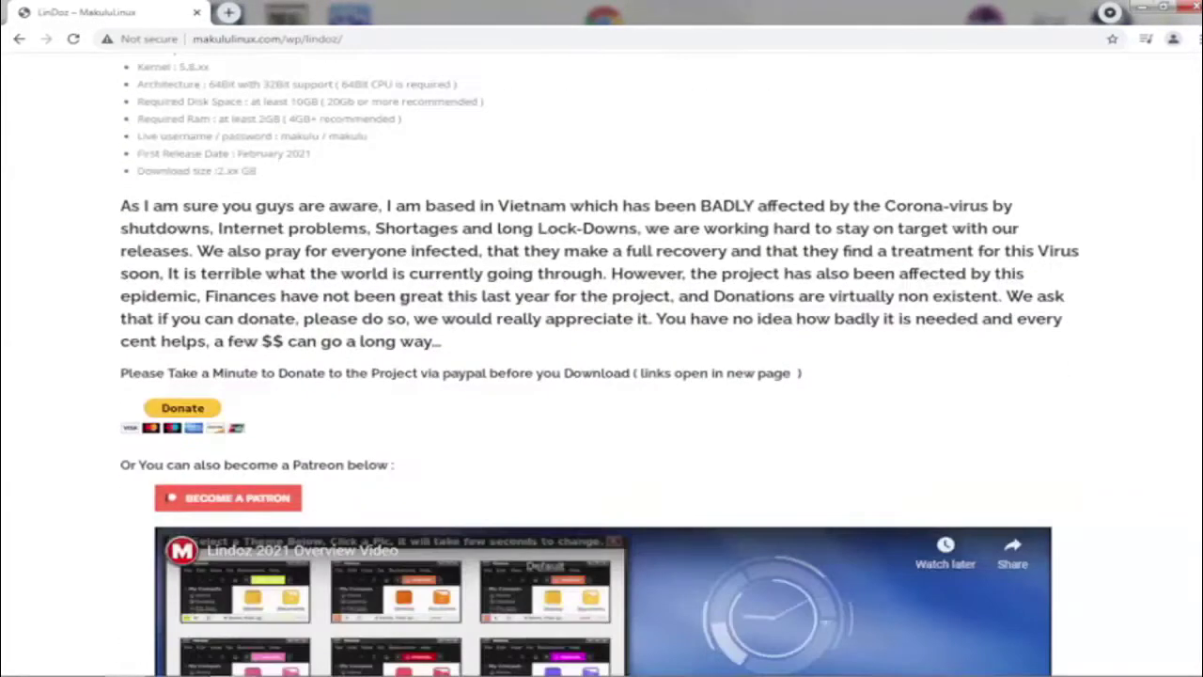
scroll(401, 299, "down", 7)
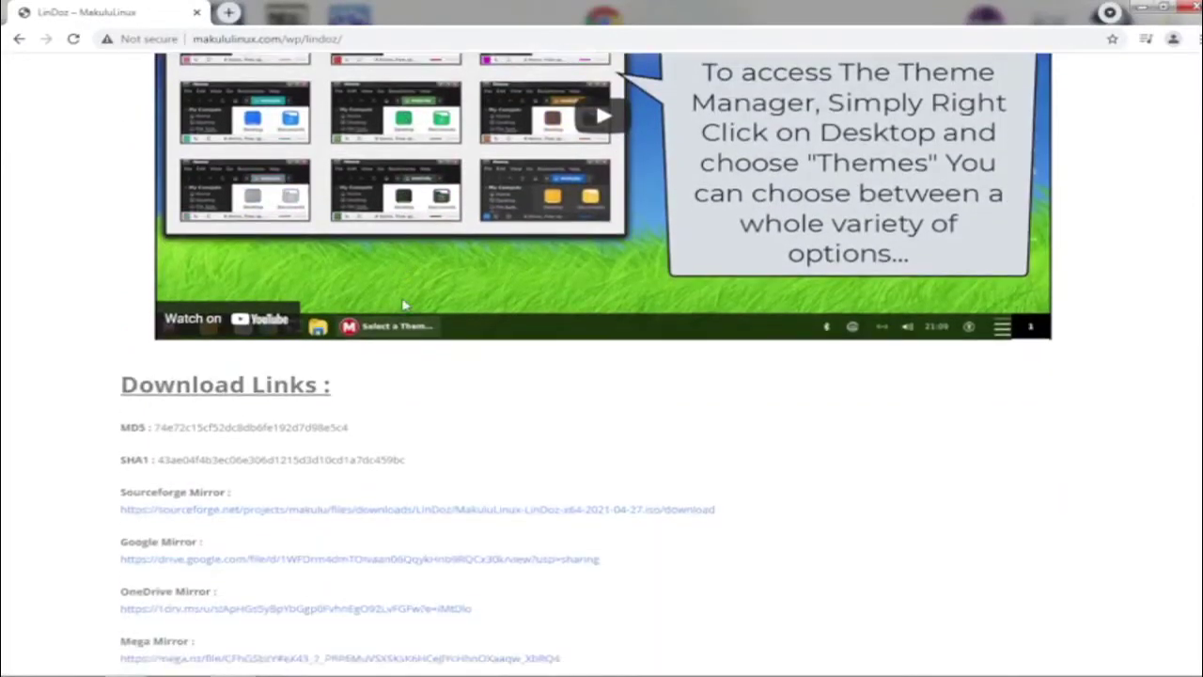
scroll(403, 304, "down", 2)
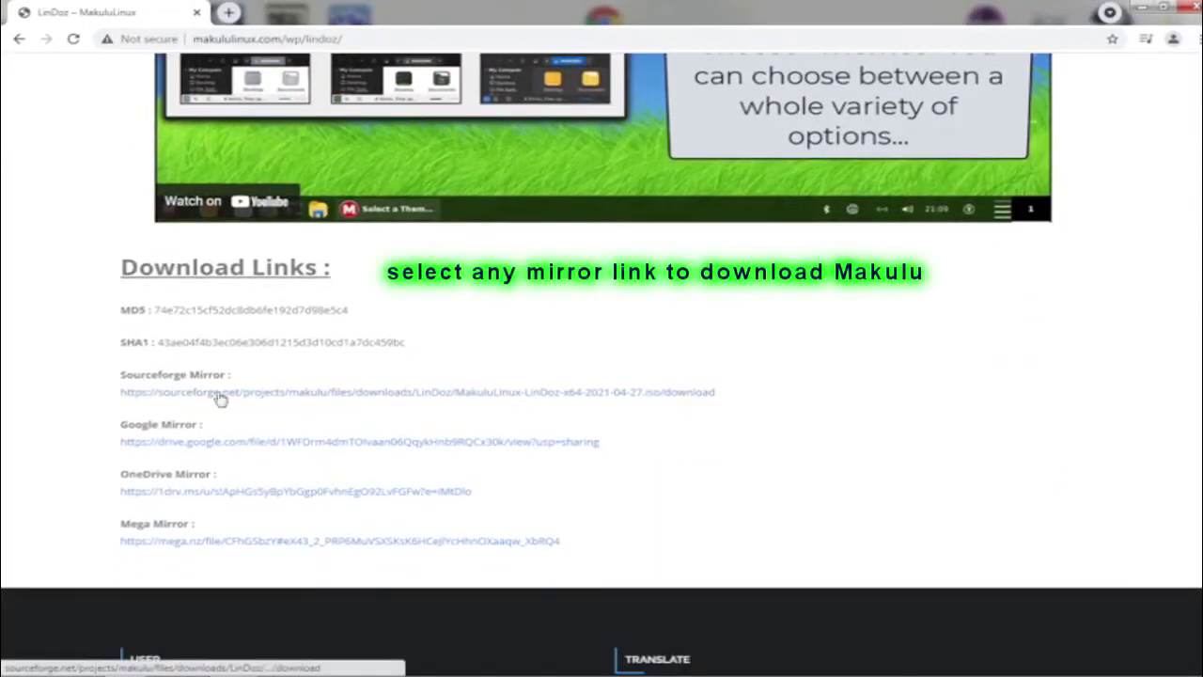
left_click_drag(733, 395, 395, 388)
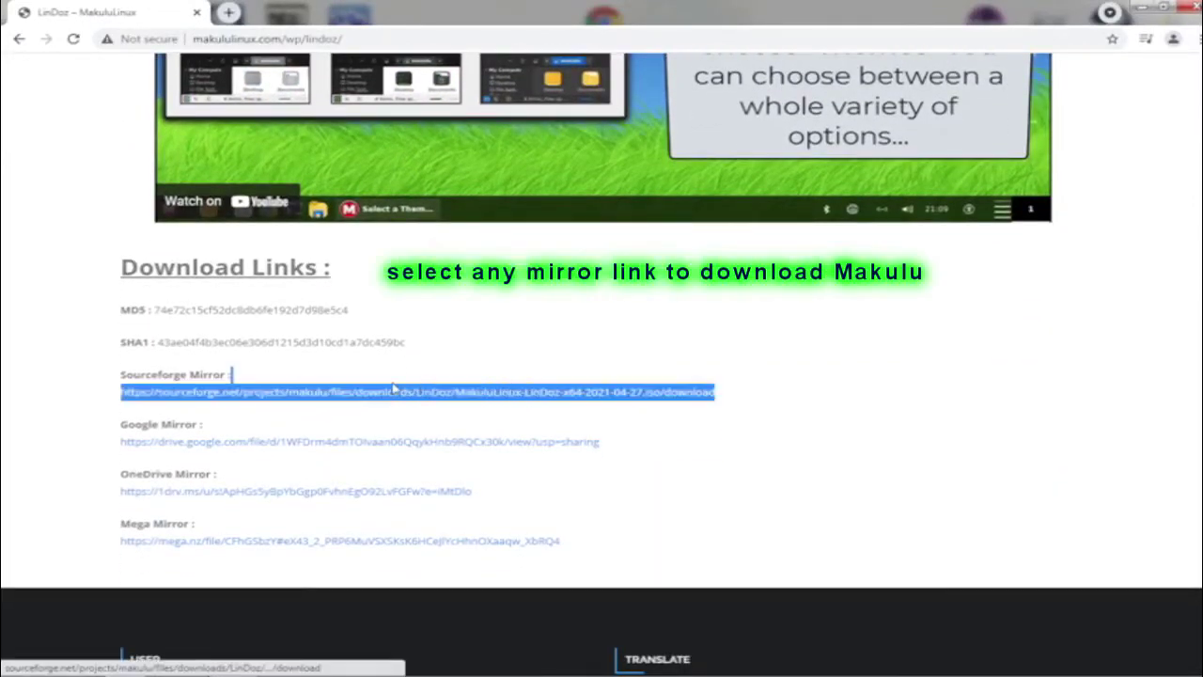
left_click(319, 393)
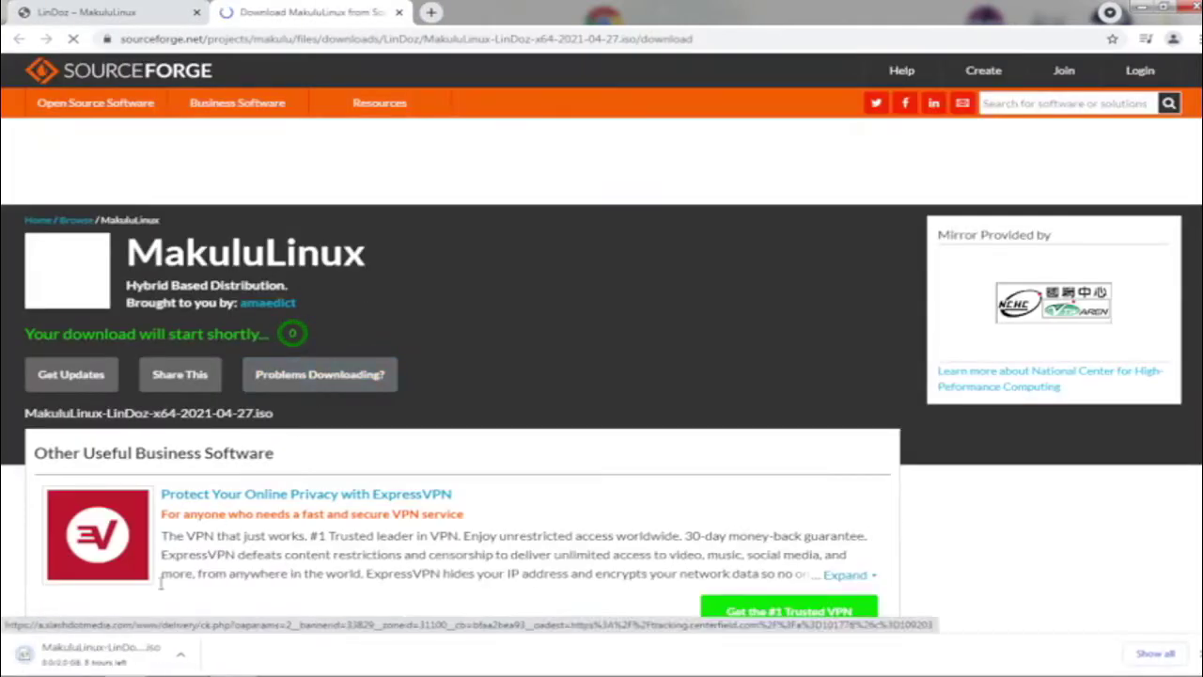
left_click(1155, 652)
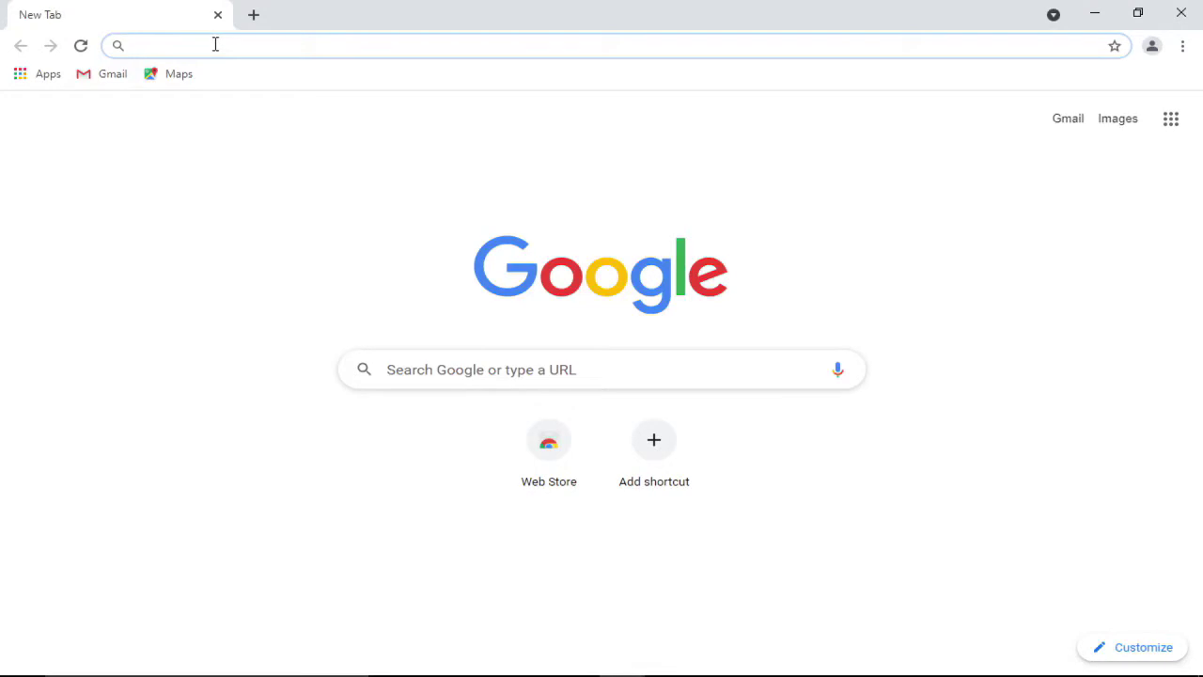
Search the web for balenaEtcher and open its official page at balena.io
type("balenaEtcher")
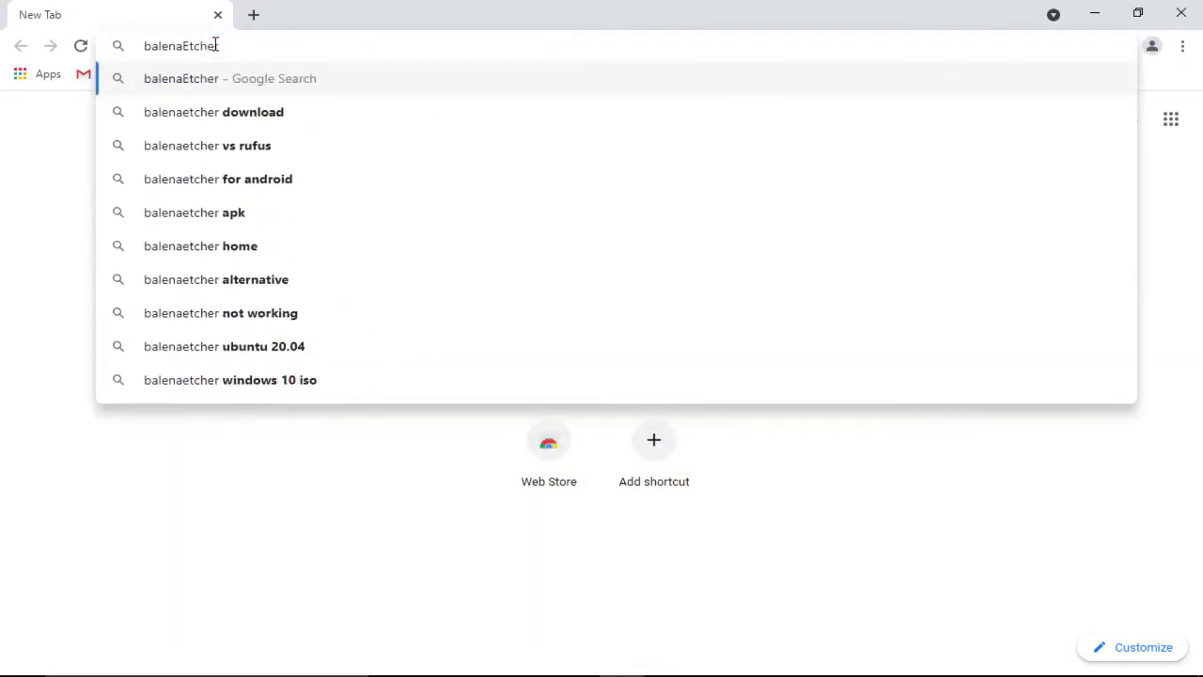
key("Return")
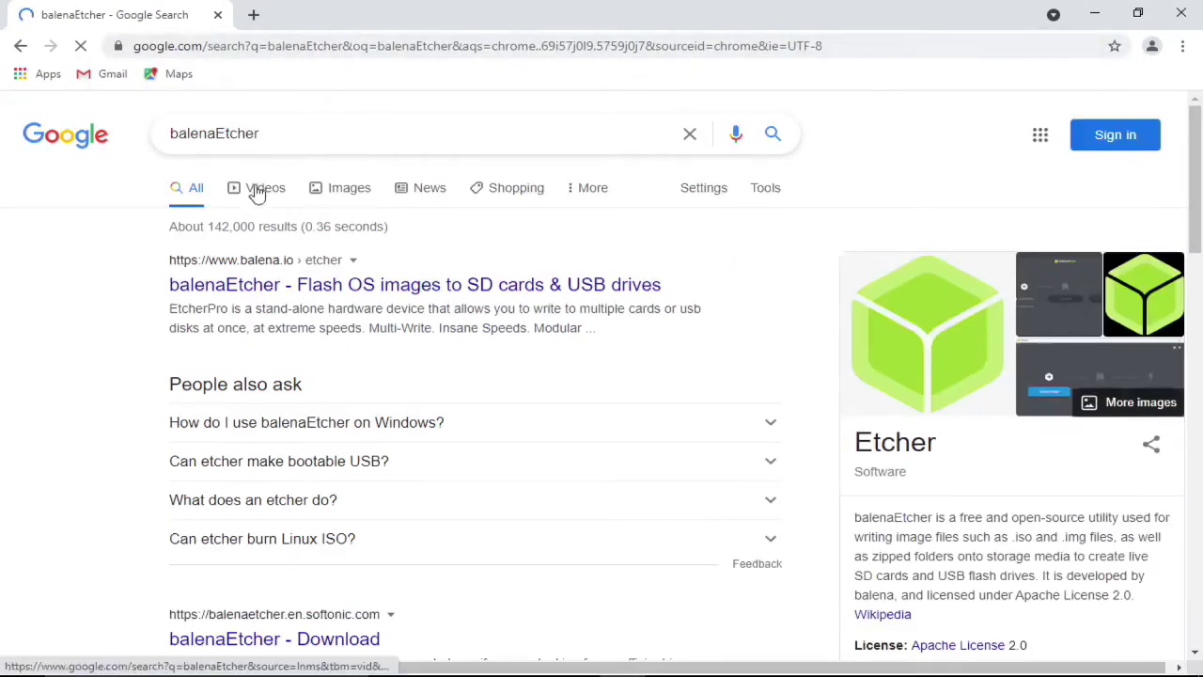
left_click(558, 286)
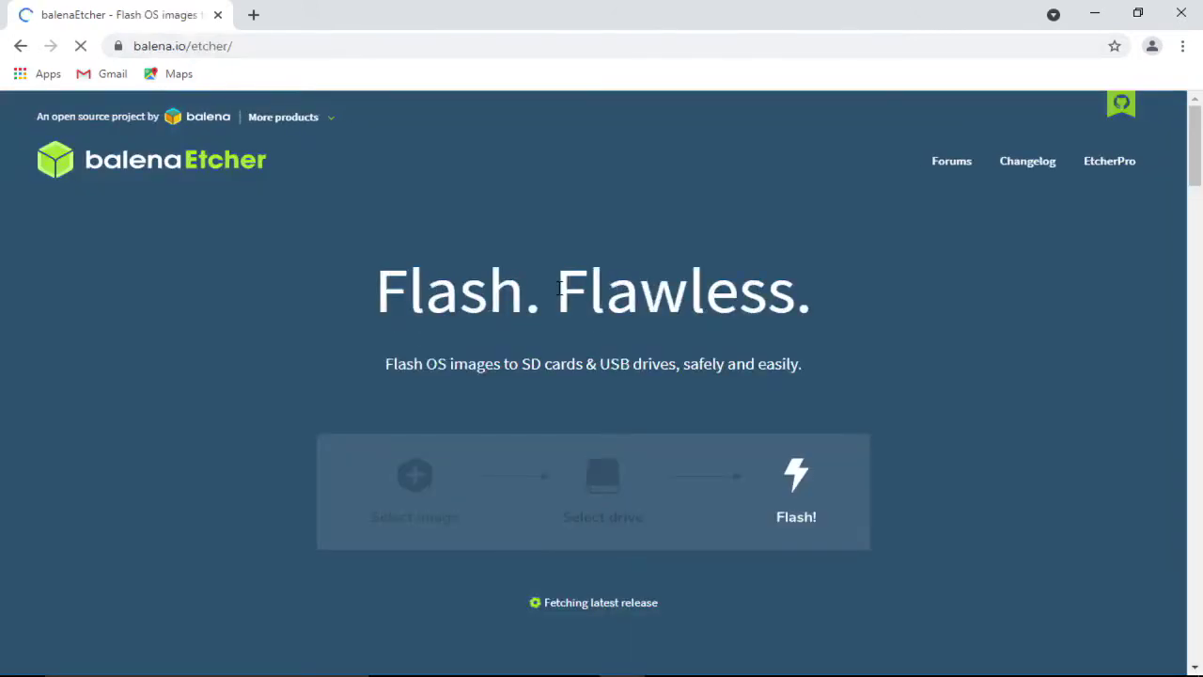
Download balenaEtcher for Windows (x86|x64) and show all browser downloads
scroll(566, 515, "down", 2)
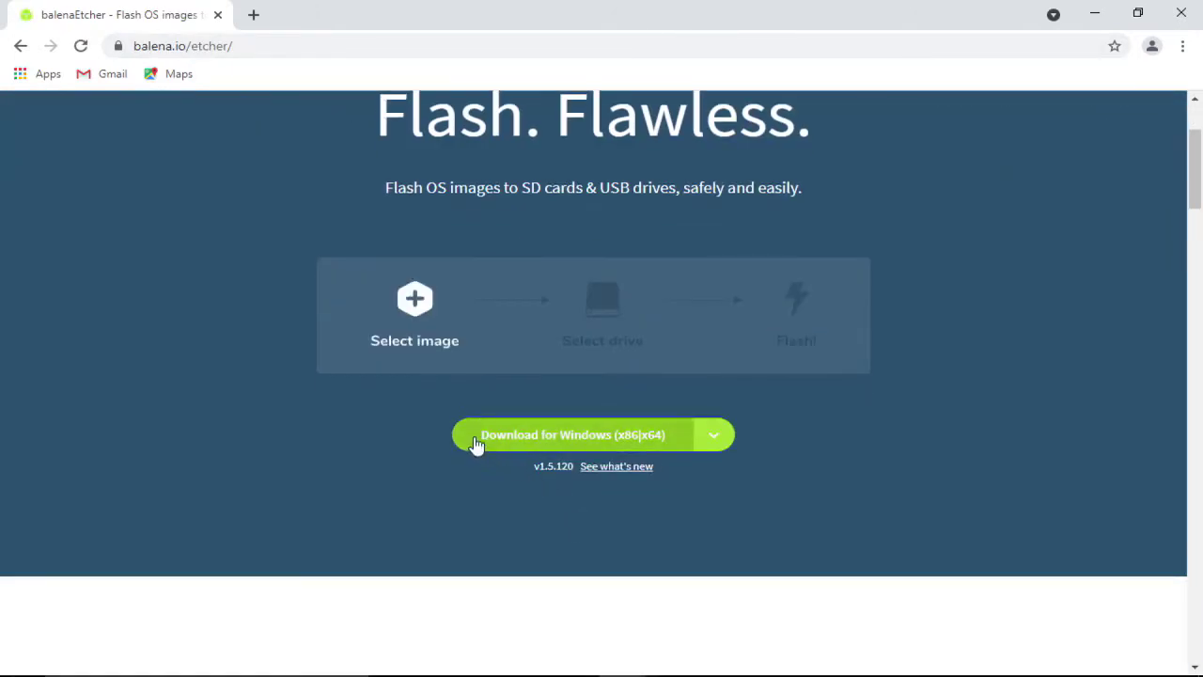
left_click(666, 443)
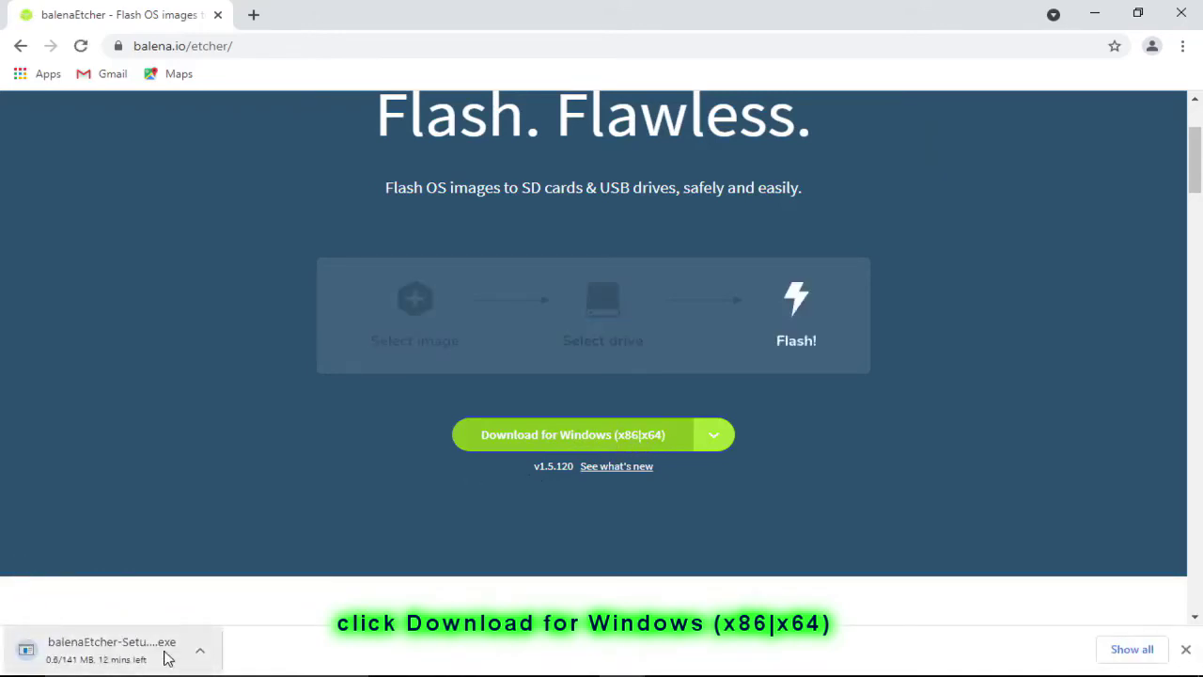
left_click(1130, 650)
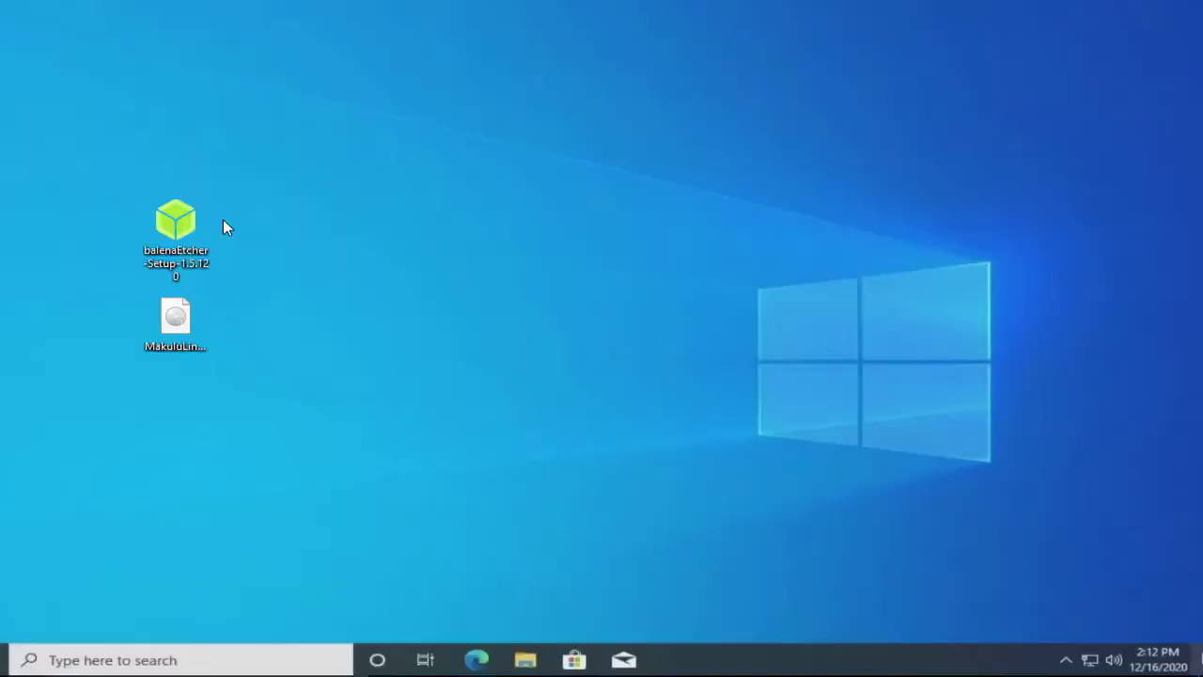
Run the balenaEtcher setup file on the Windows desktop and install the program
left_click(190, 229)
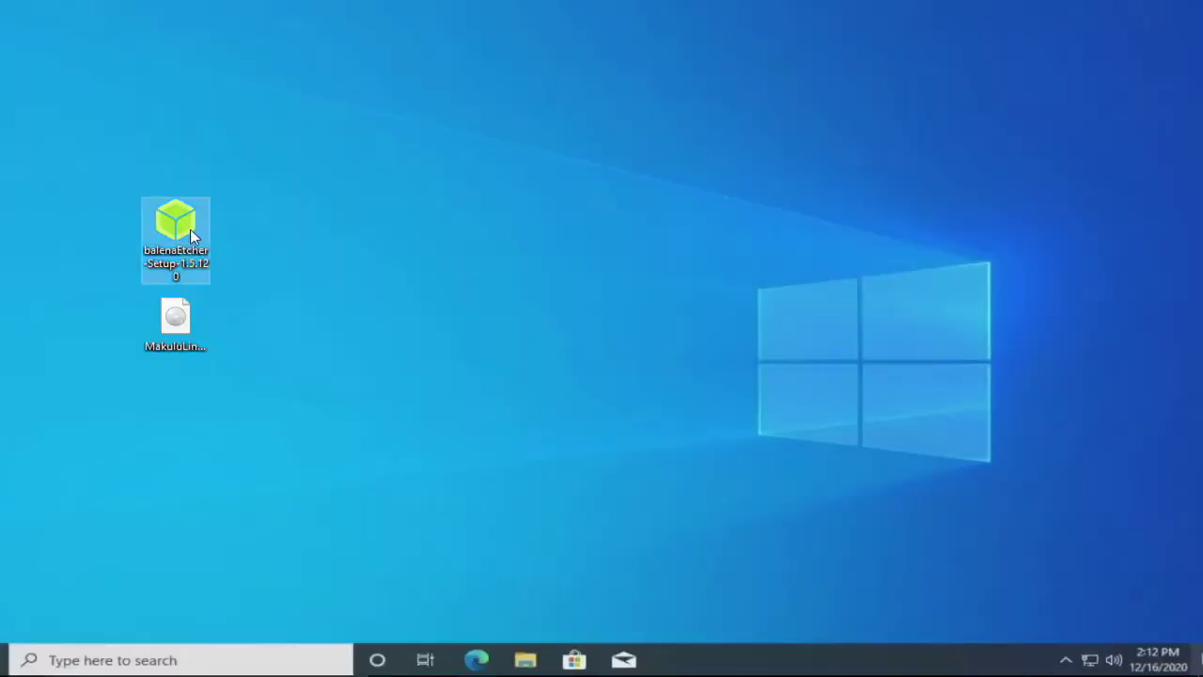
right_click(190, 229)
left_click(237, 162)
left_click(700, 489)
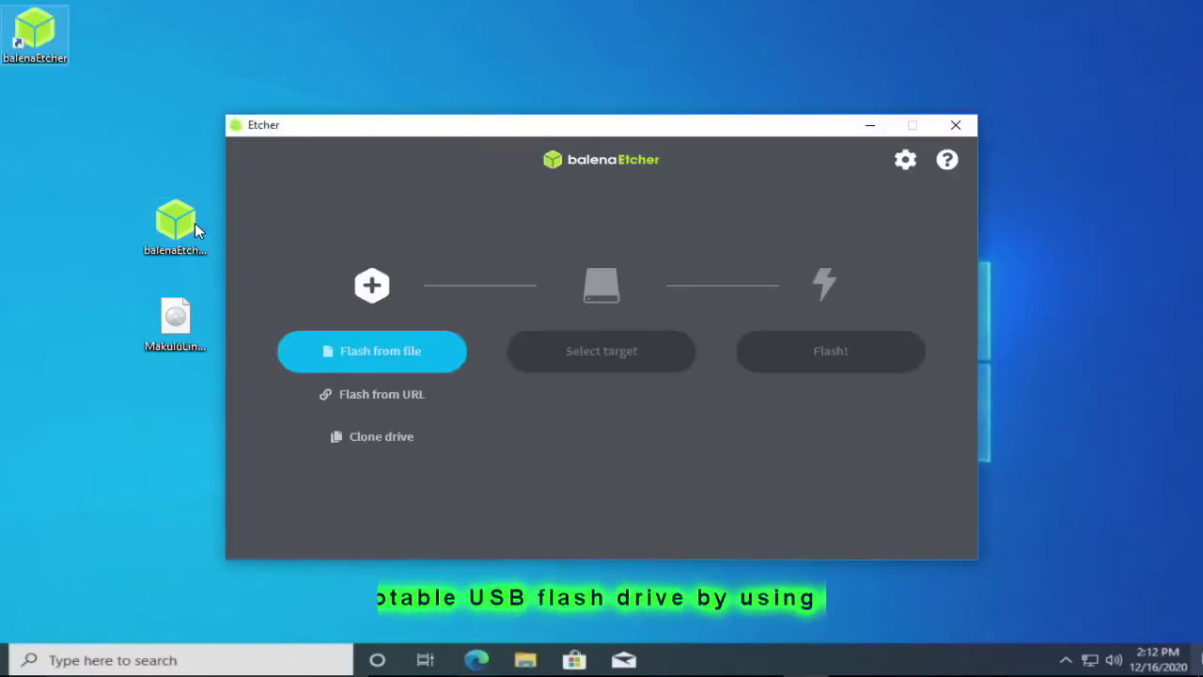
left_click(393, 349)
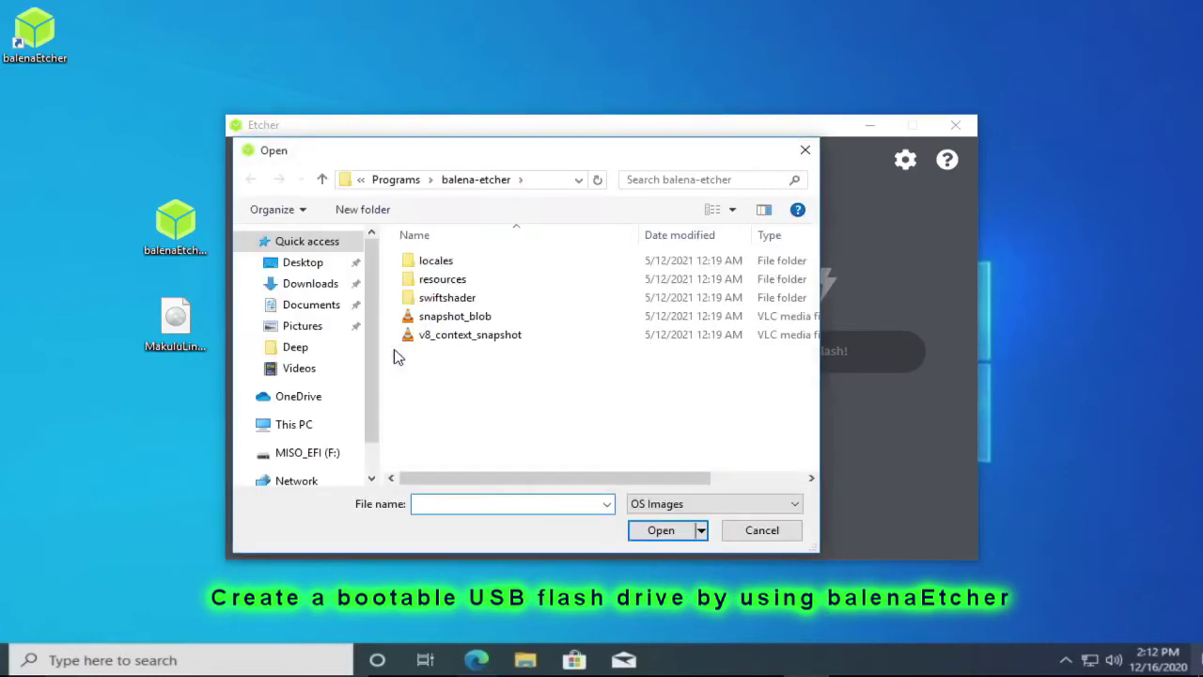
left_click(176, 323)
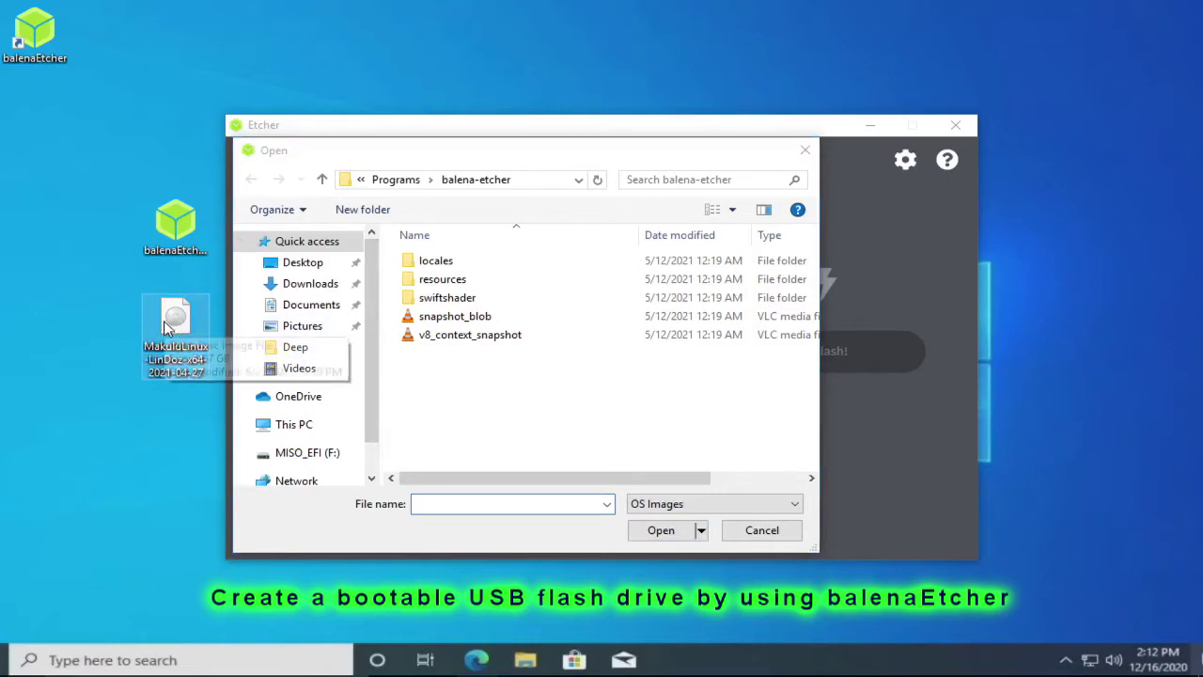
left_click(321, 265)
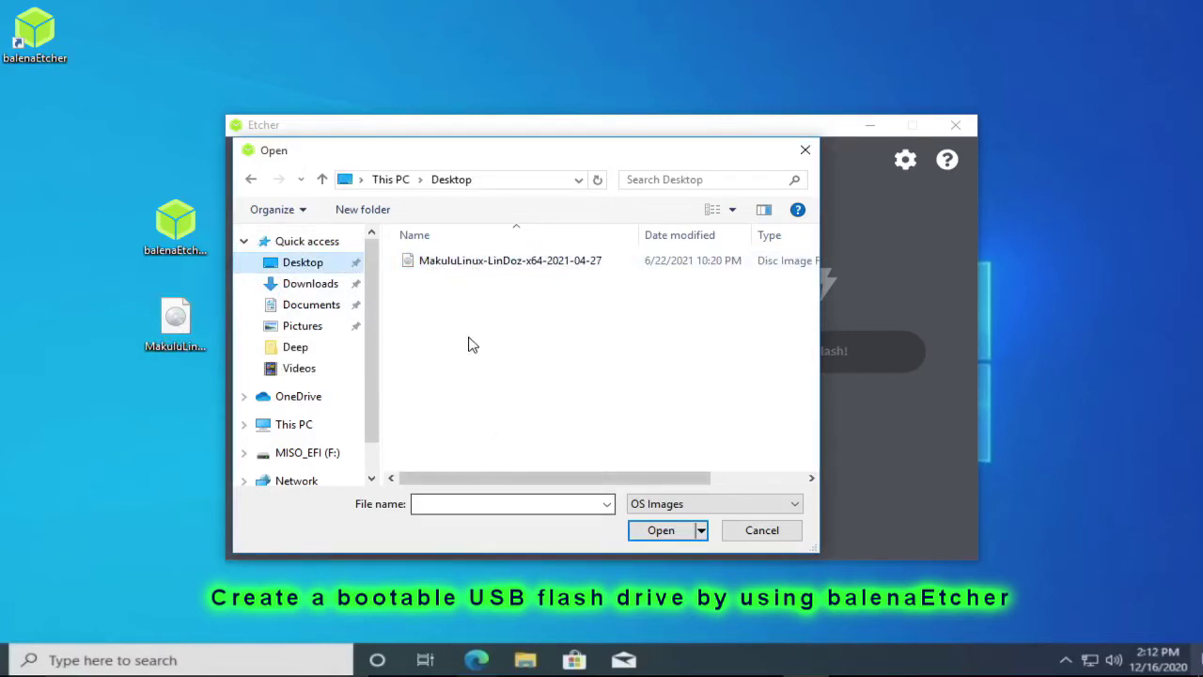
left_click(455, 266)
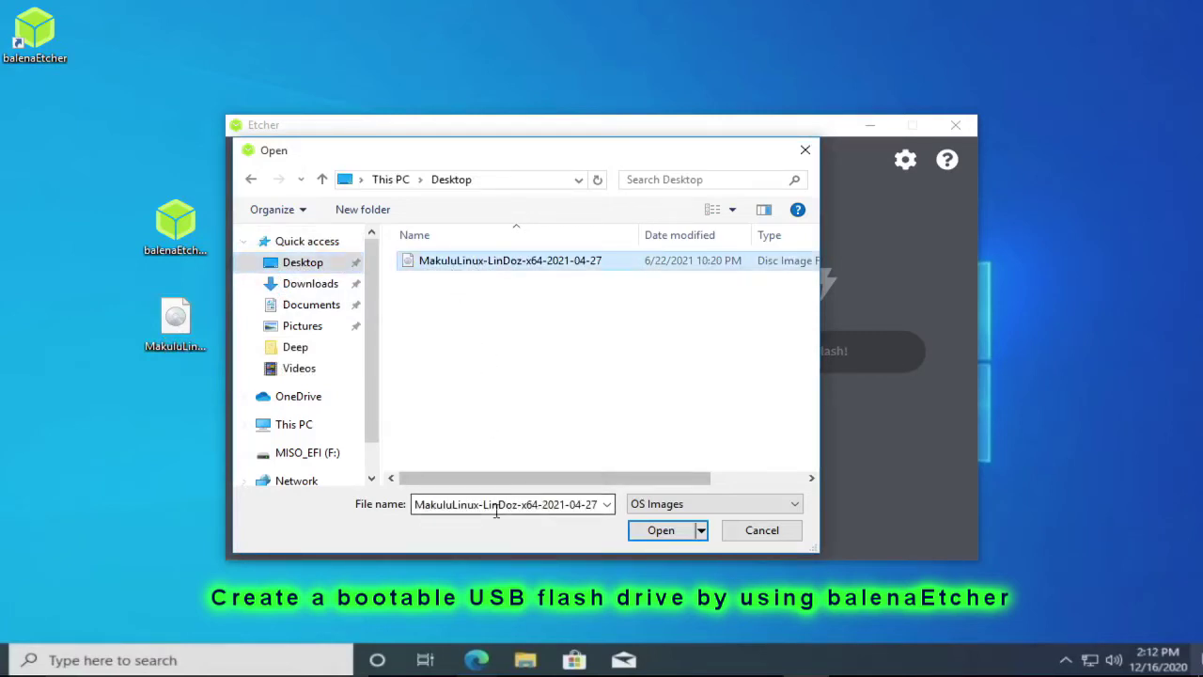
left_click(664, 532)
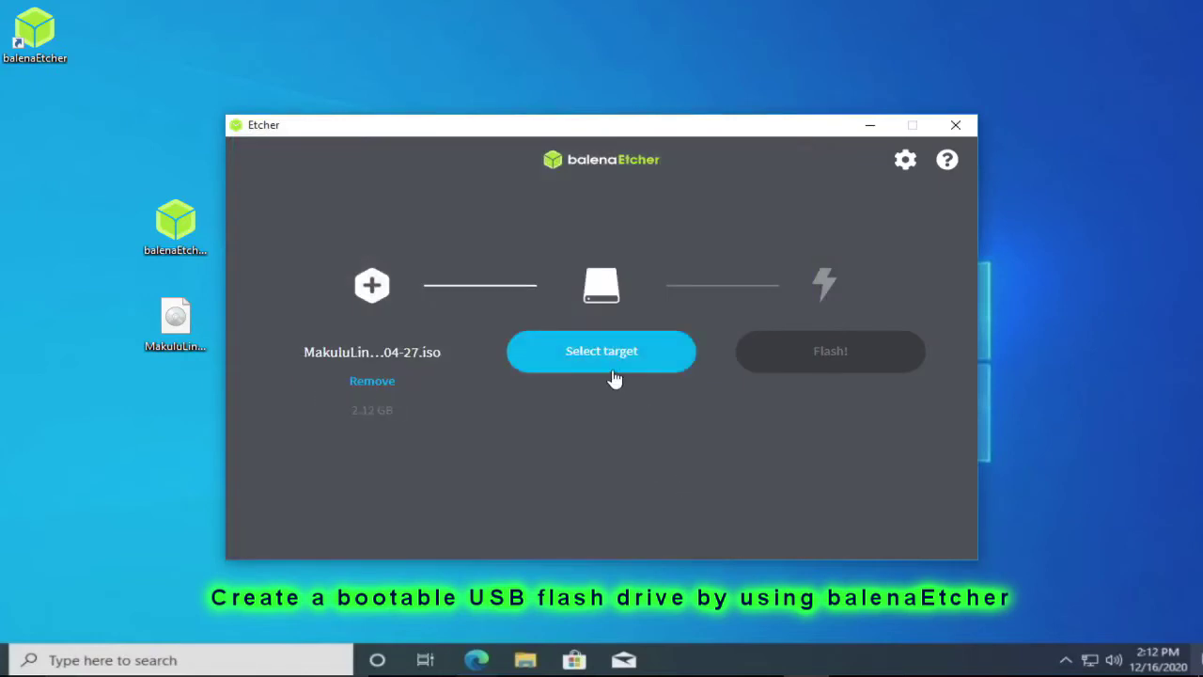
Choose the SanDisk Cruzer Blade USB Device as the target and start flashing the image to it
left_click(606, 355)
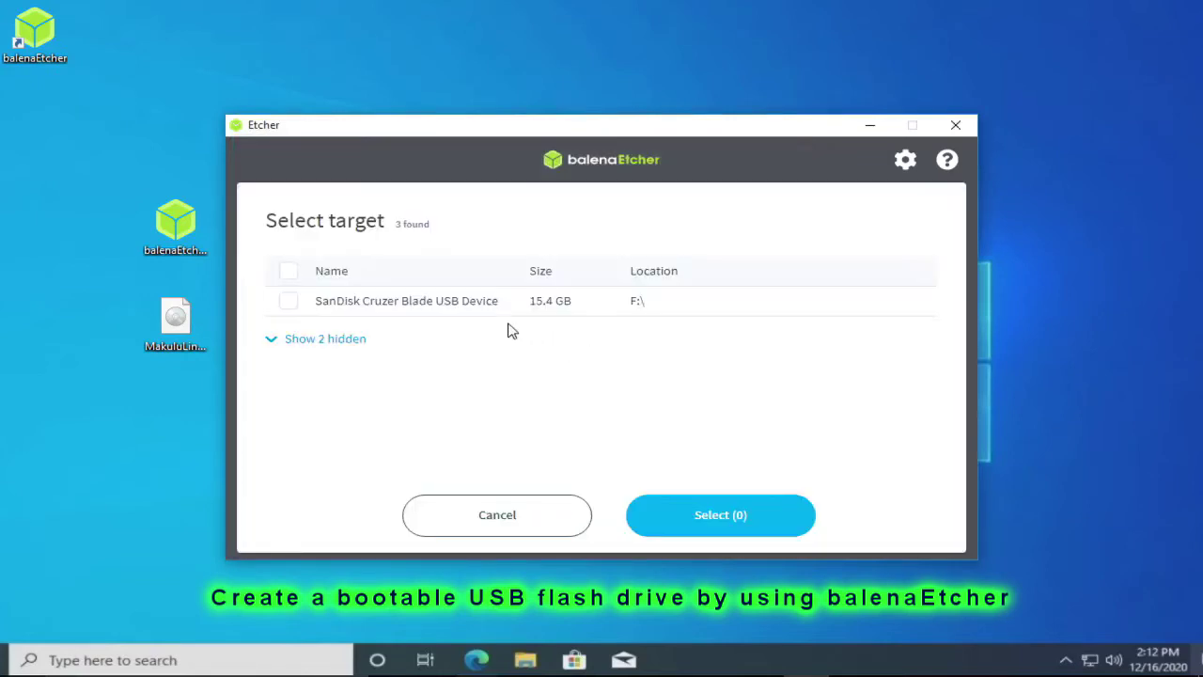
left_click(289, 302)
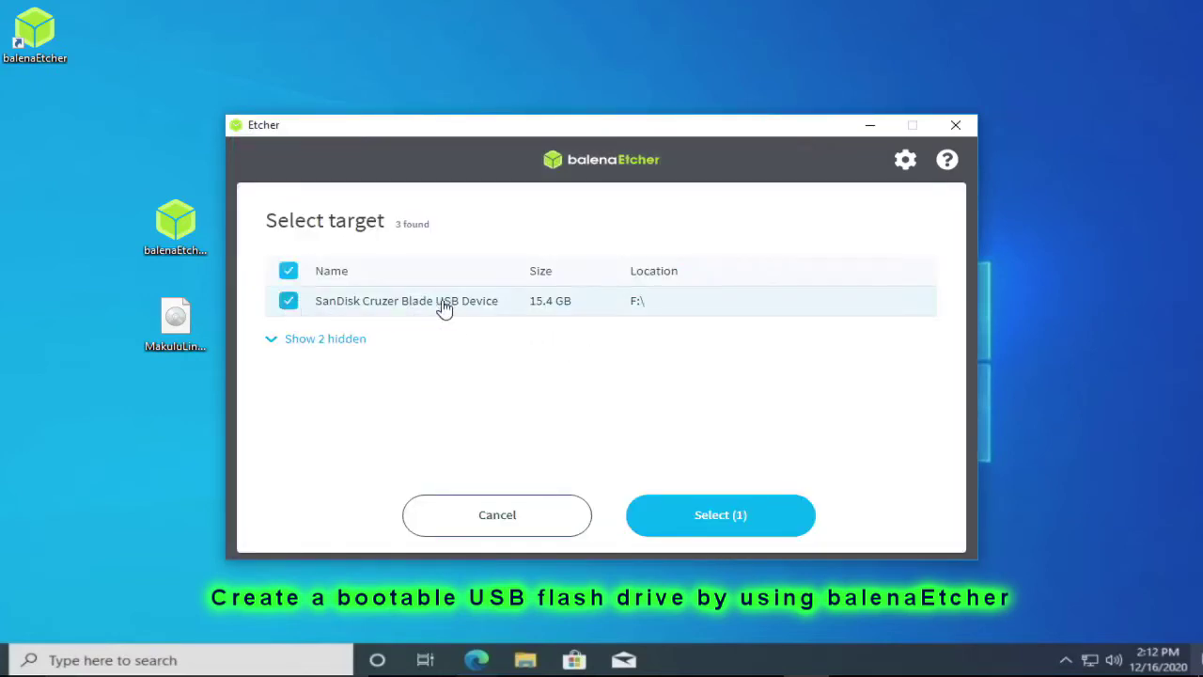
left_click(729, 517)
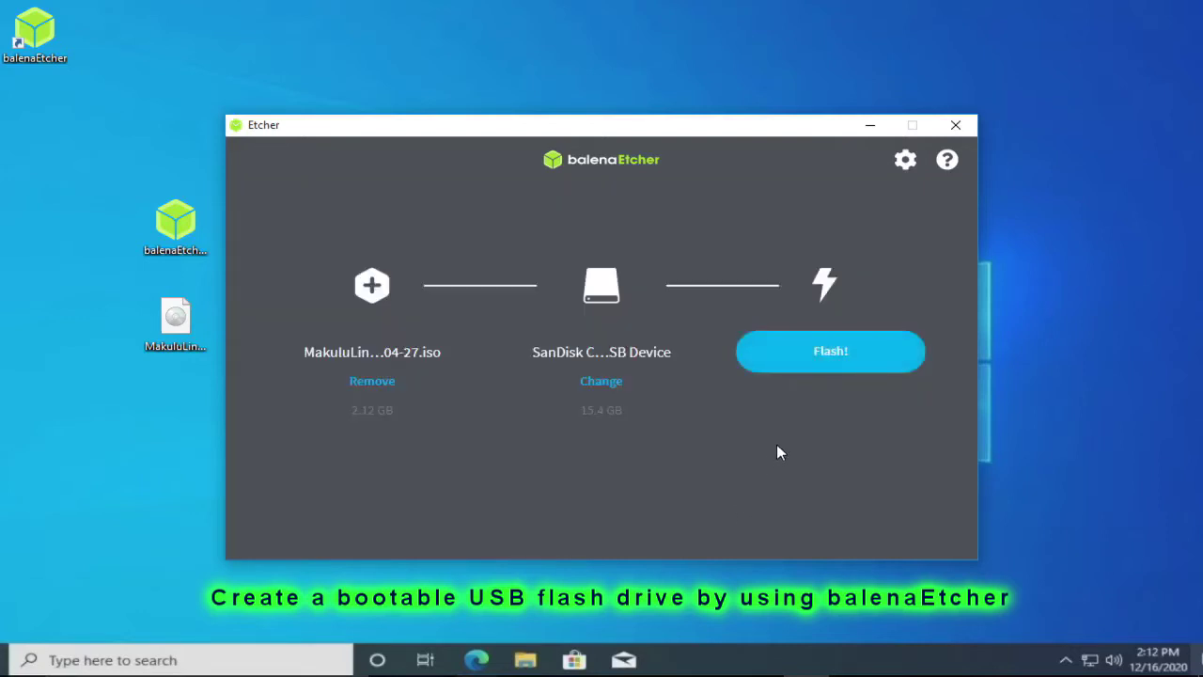
left_click(853, 358)
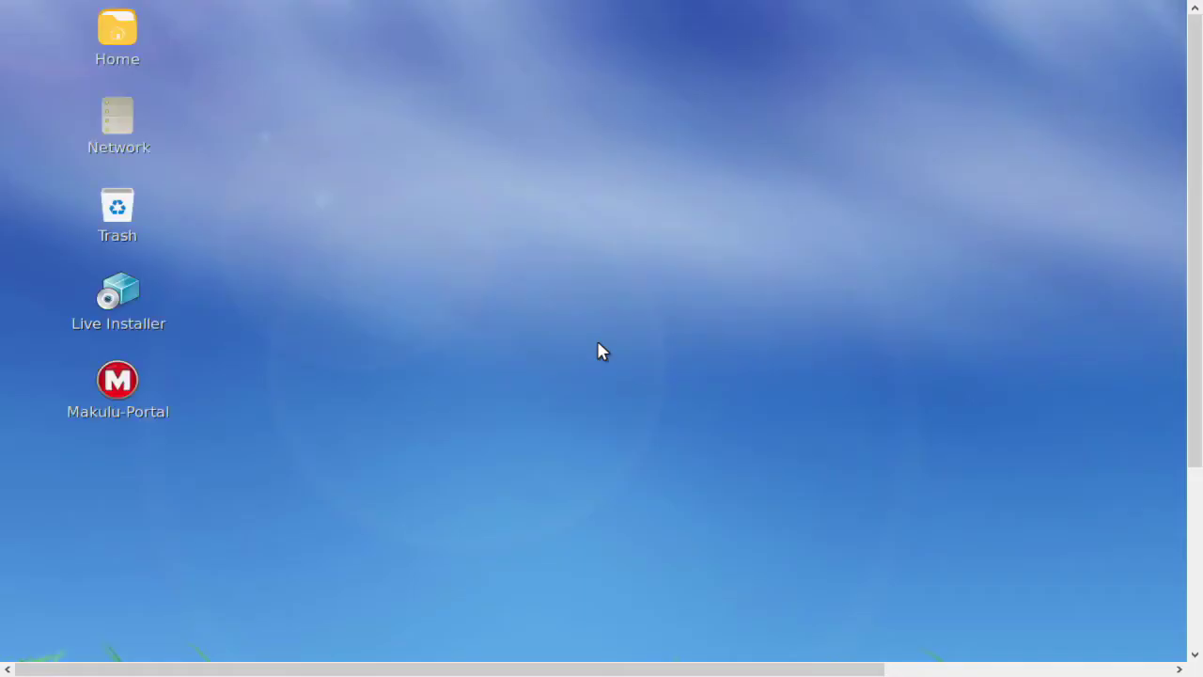
Shrink the intro.mp4 video window on the MakuluLinux live desktop, move it fully into view, and close it
mouse_move(3, 5)
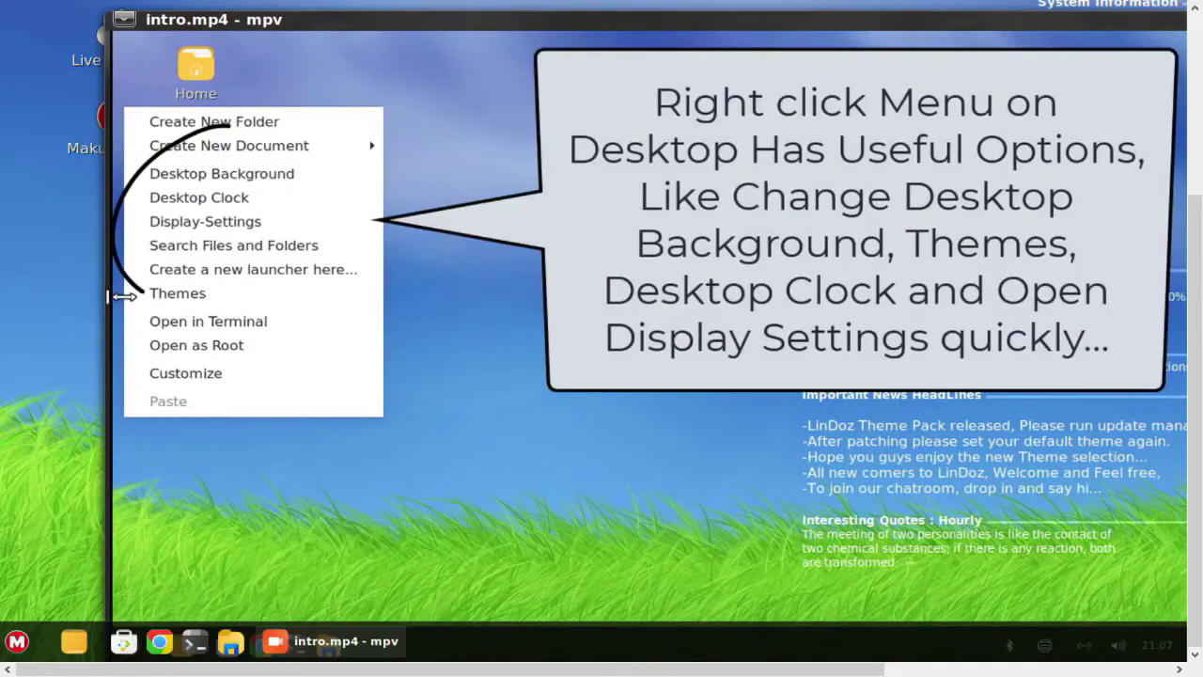
left_click_drag(108, 290, 787, 281)
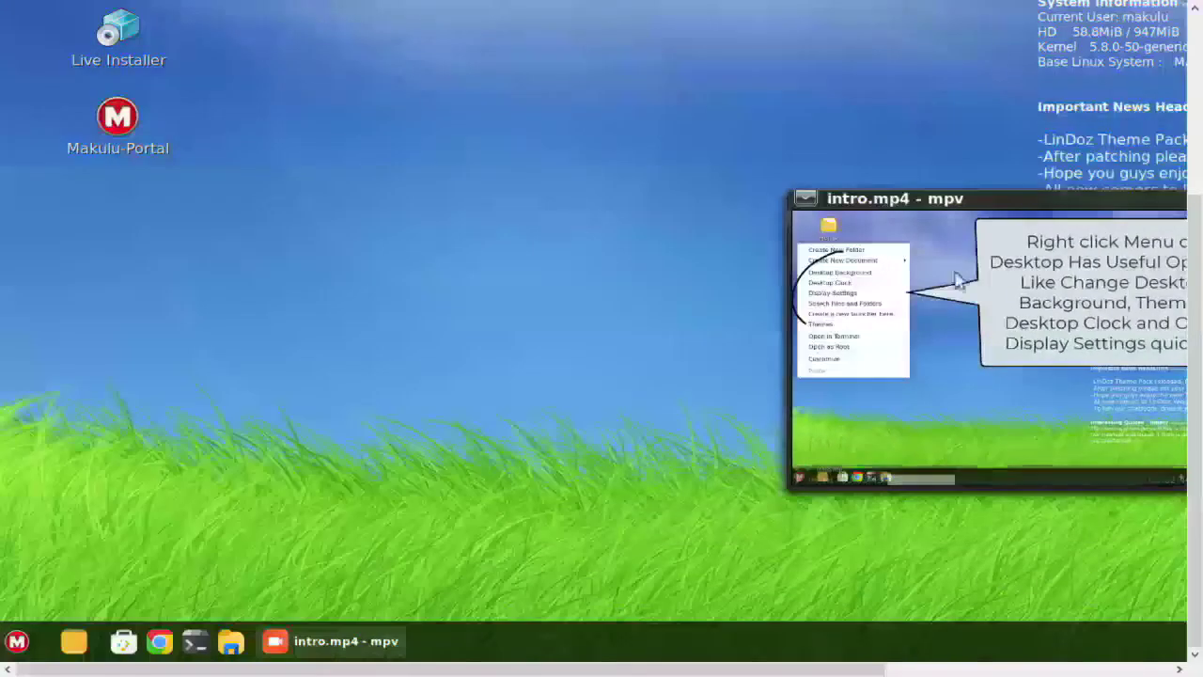
left_click_drag(1055, 199, 728, 16)
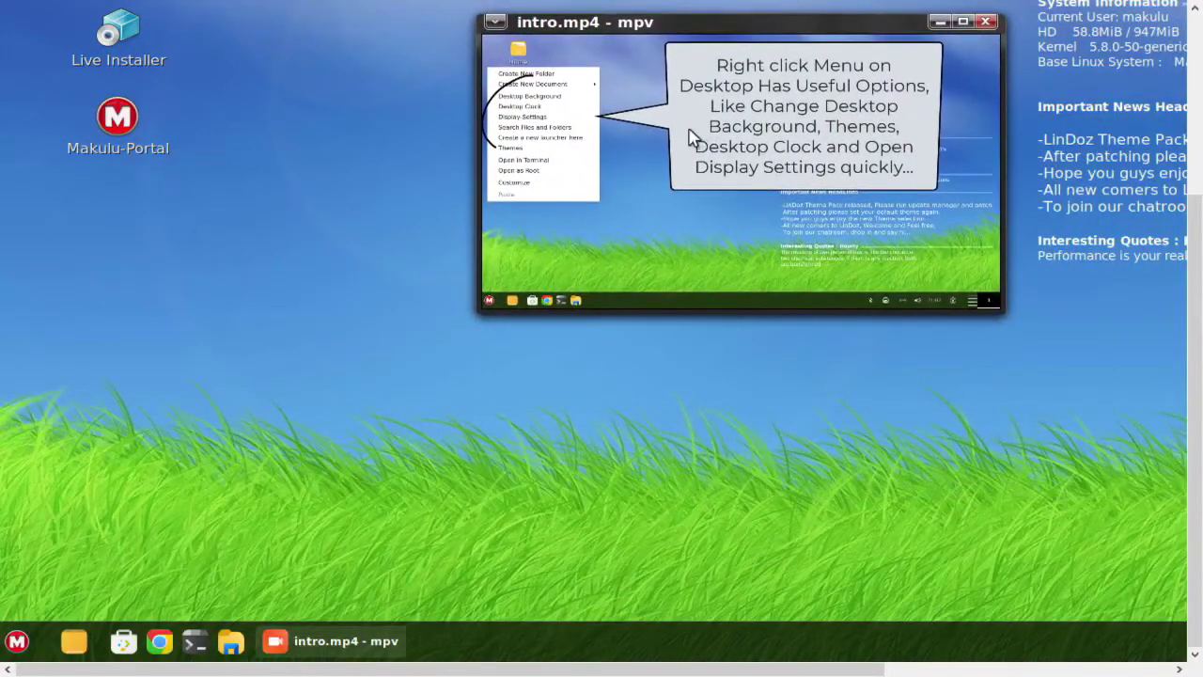
left_click(987, 22)
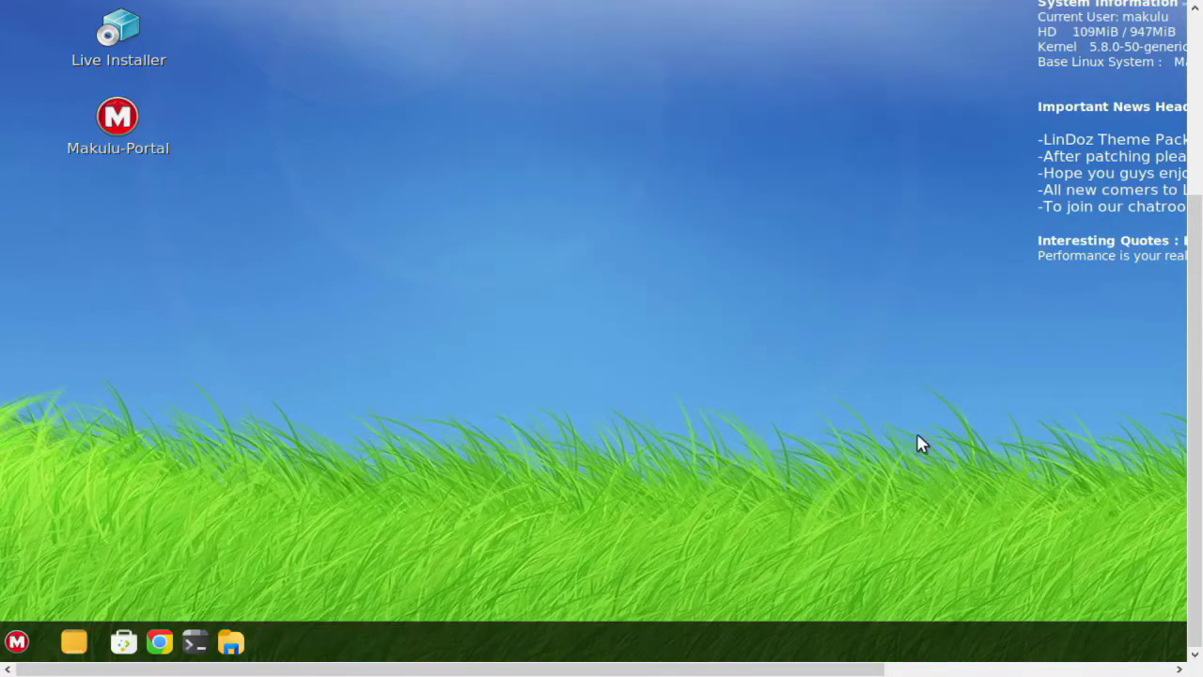
Set the display resolution to 1280 x 768 (16:10), keep the new configuration, and close the display settings
right_click(449, 289)
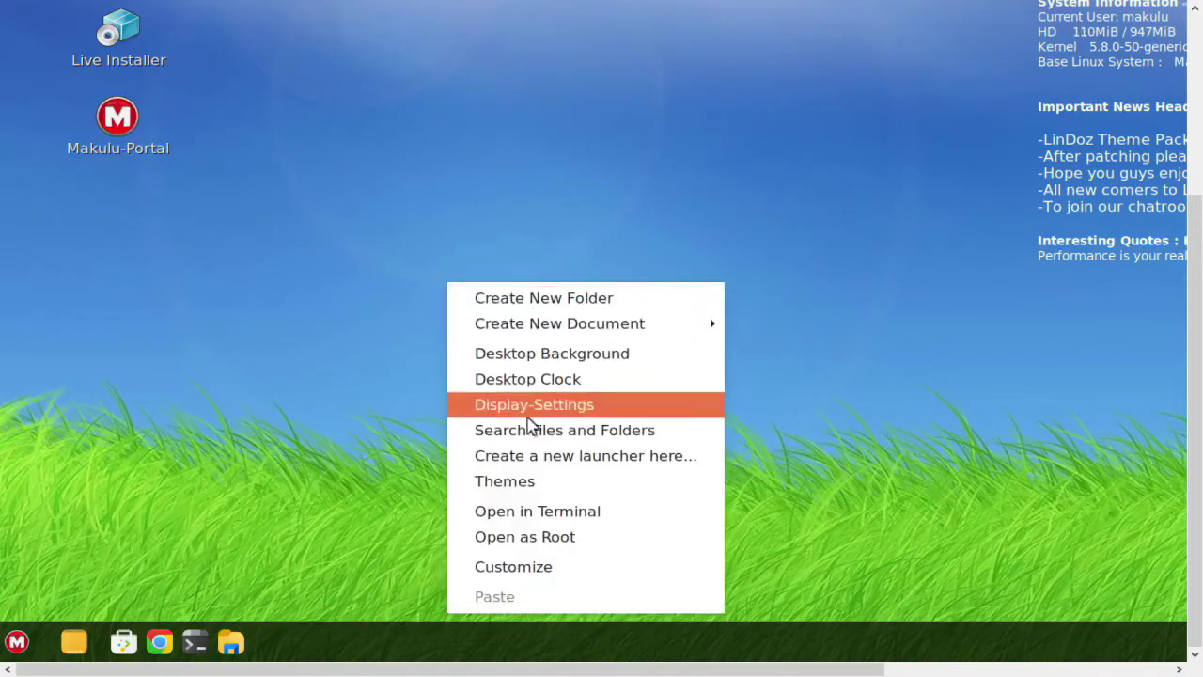
left_click(555, 407)
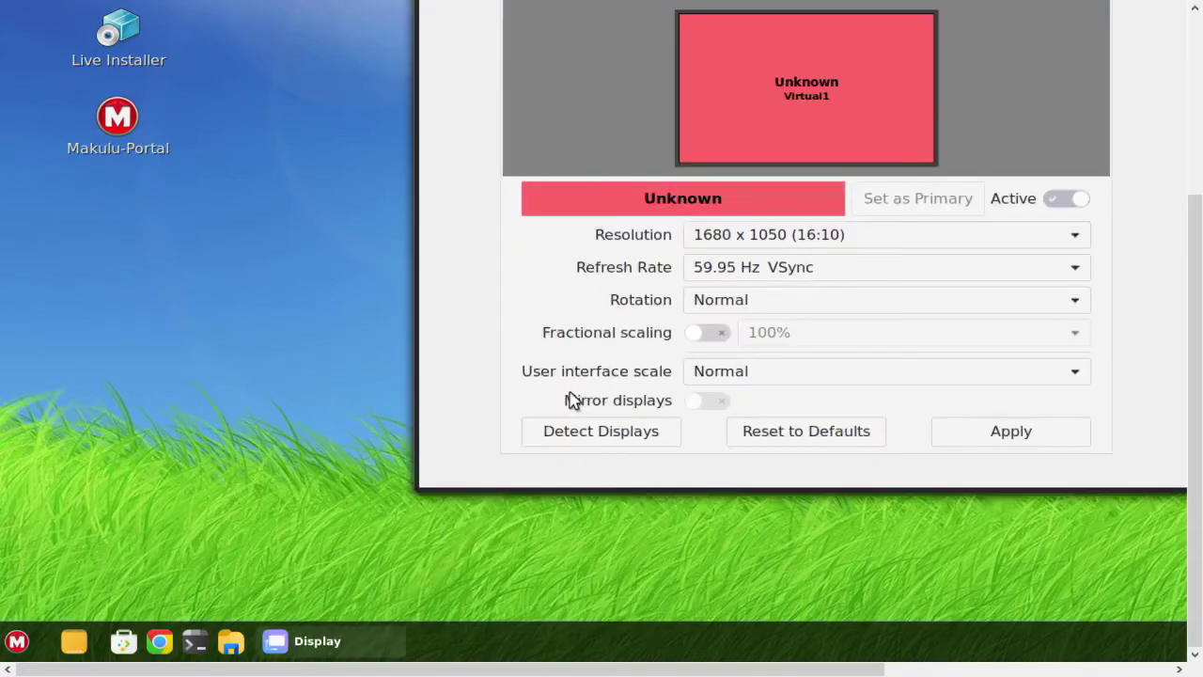
left_click(851, 239)
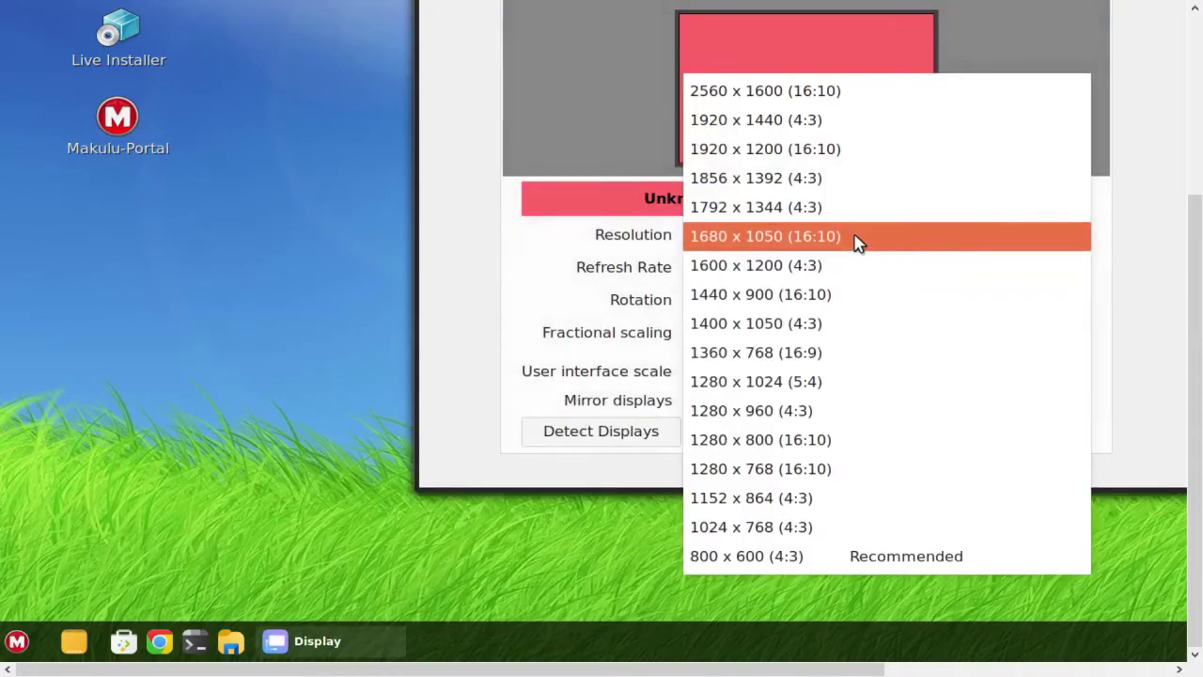
left_click(792, 470)
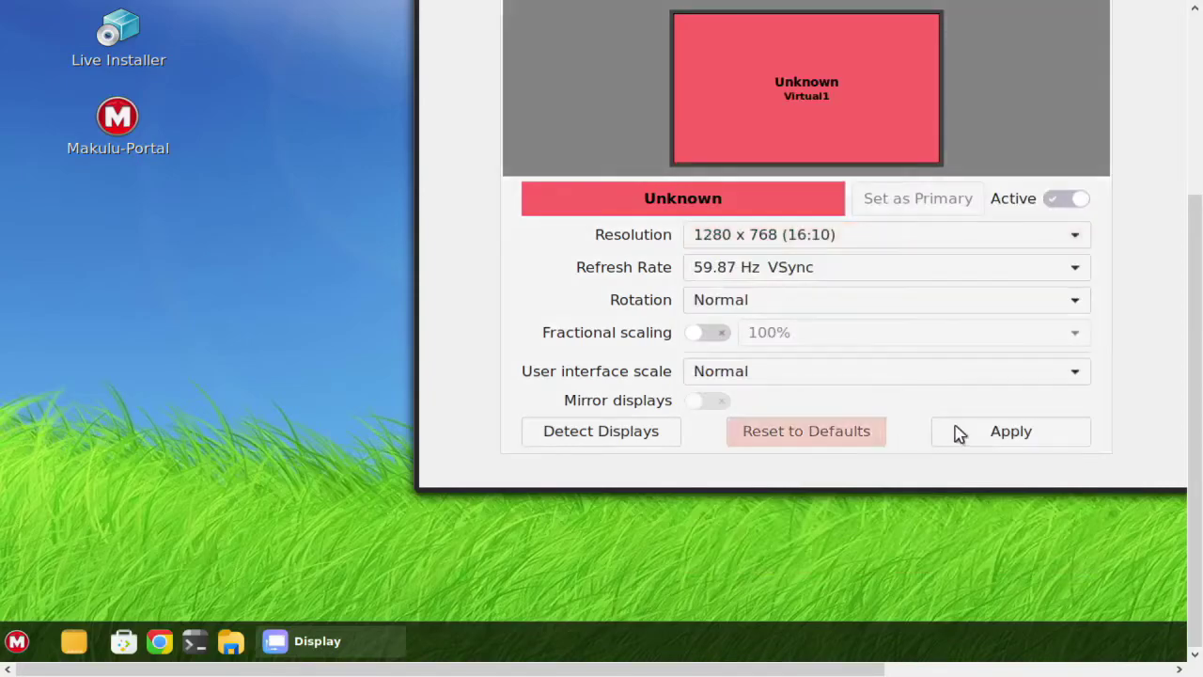
left_click(956, 433)
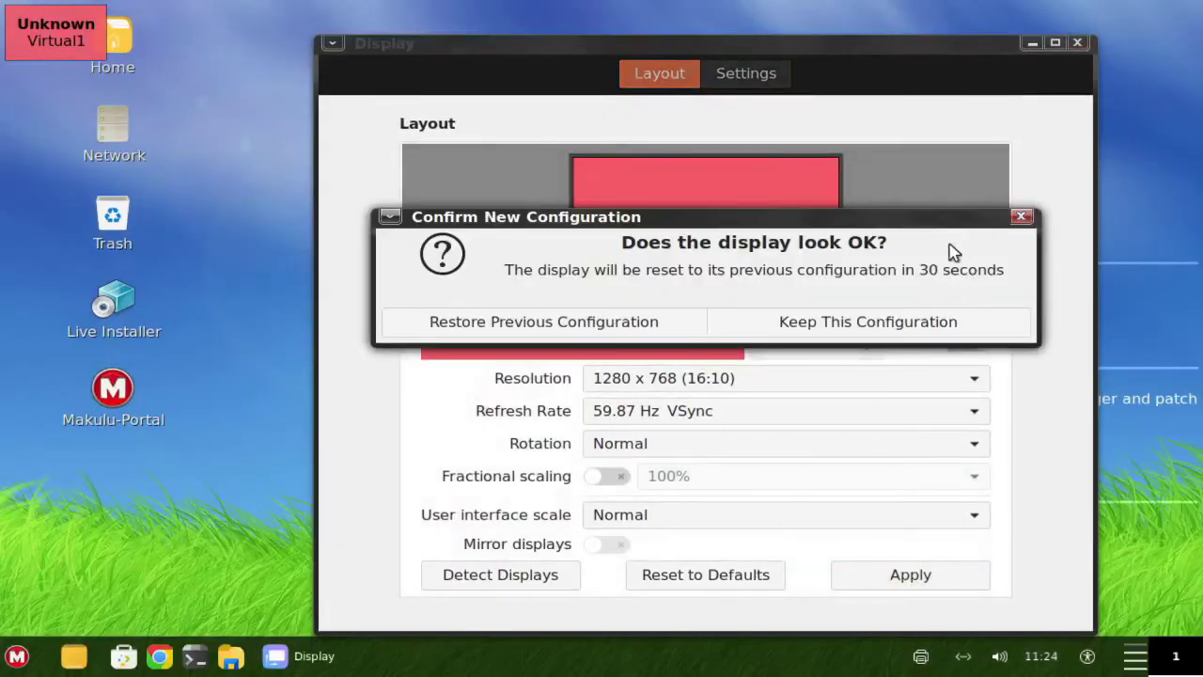
left_click(832, 318)
left_click(1076, 42)
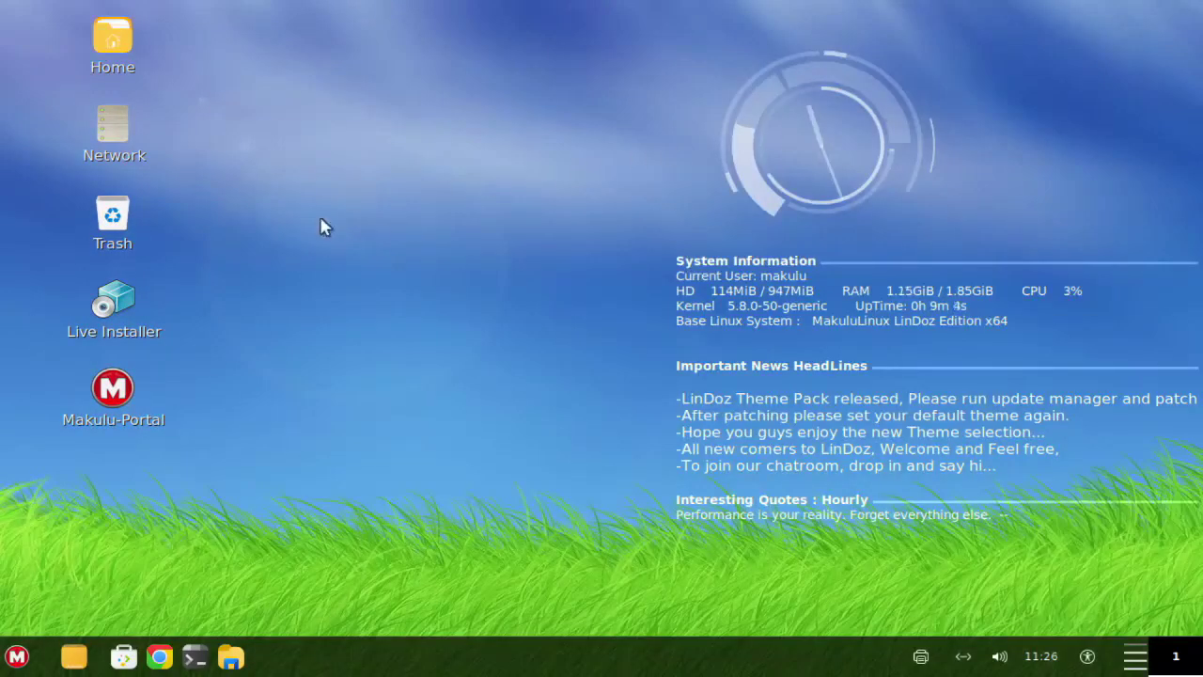
Launch the Live Installer from the desktop and continue past the installation options with Start Installation chosen
left_click(119, 323)
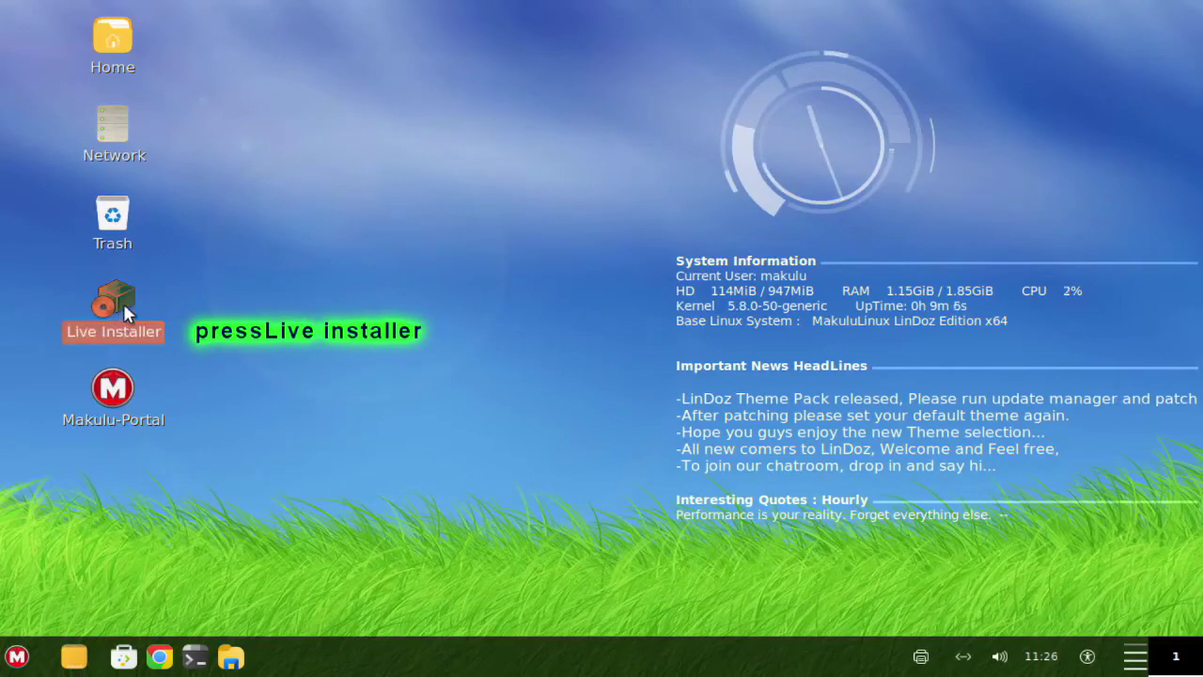
double_click(123, 304)
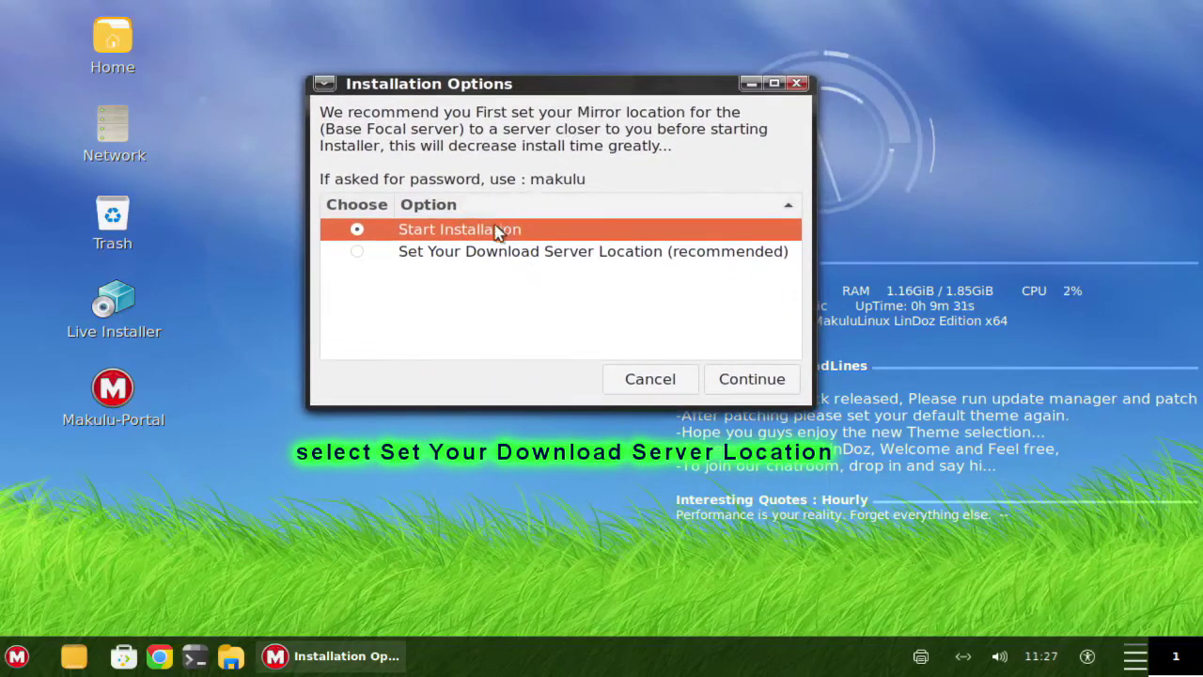
left_click(404, 259)
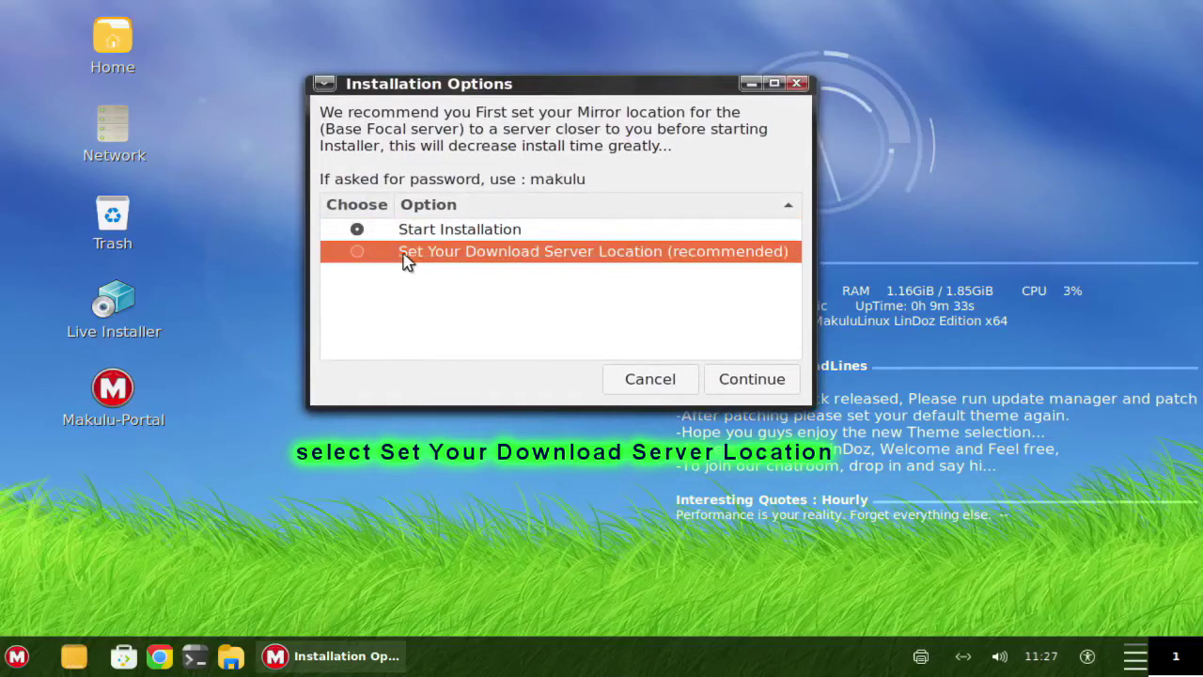
left_click(757, 384)
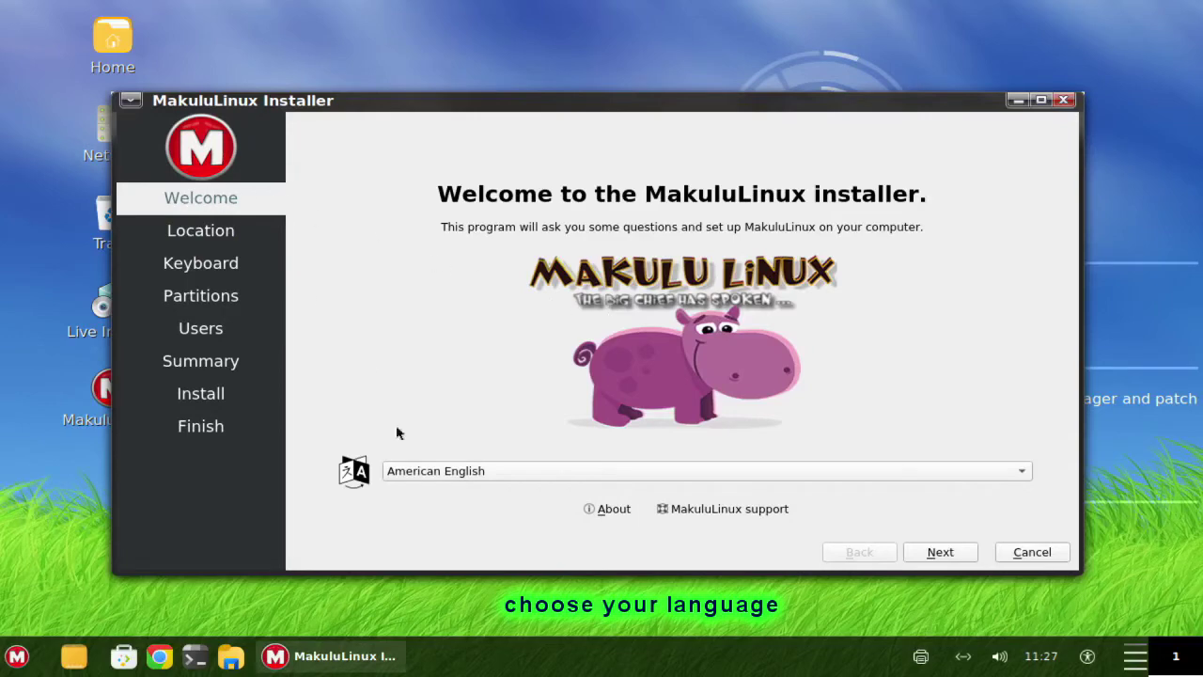
Choose American English as the installer language and proceed to the location settings
left_click(484, 474)
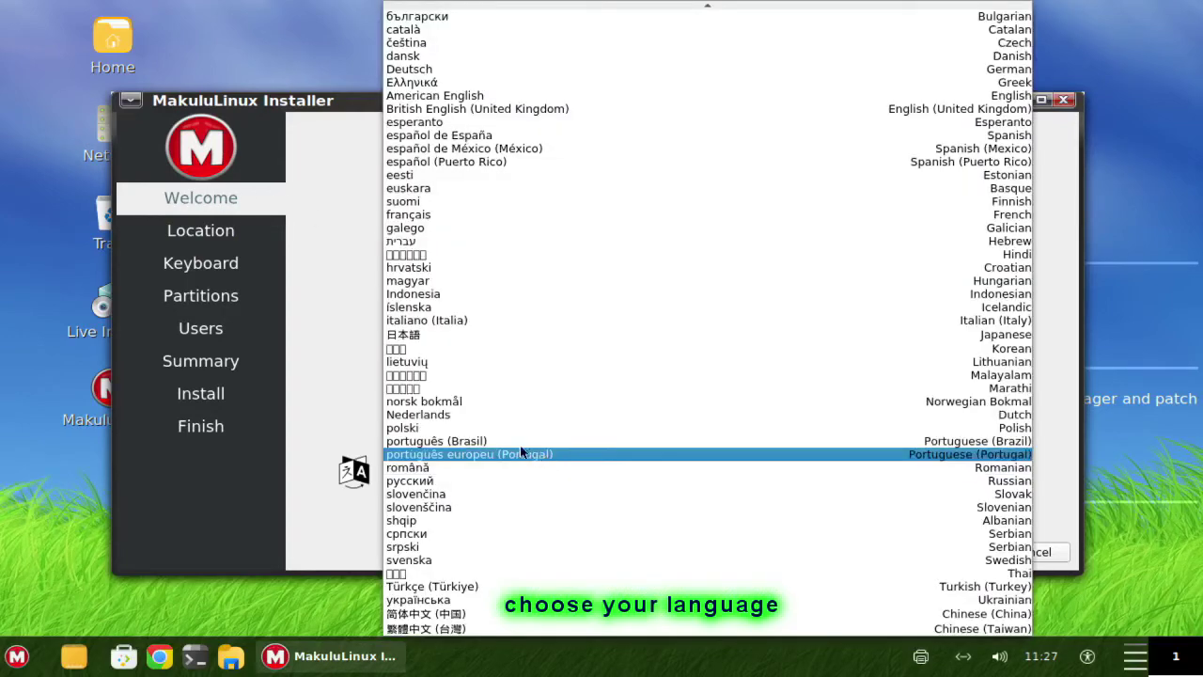
left_click(457, 100)
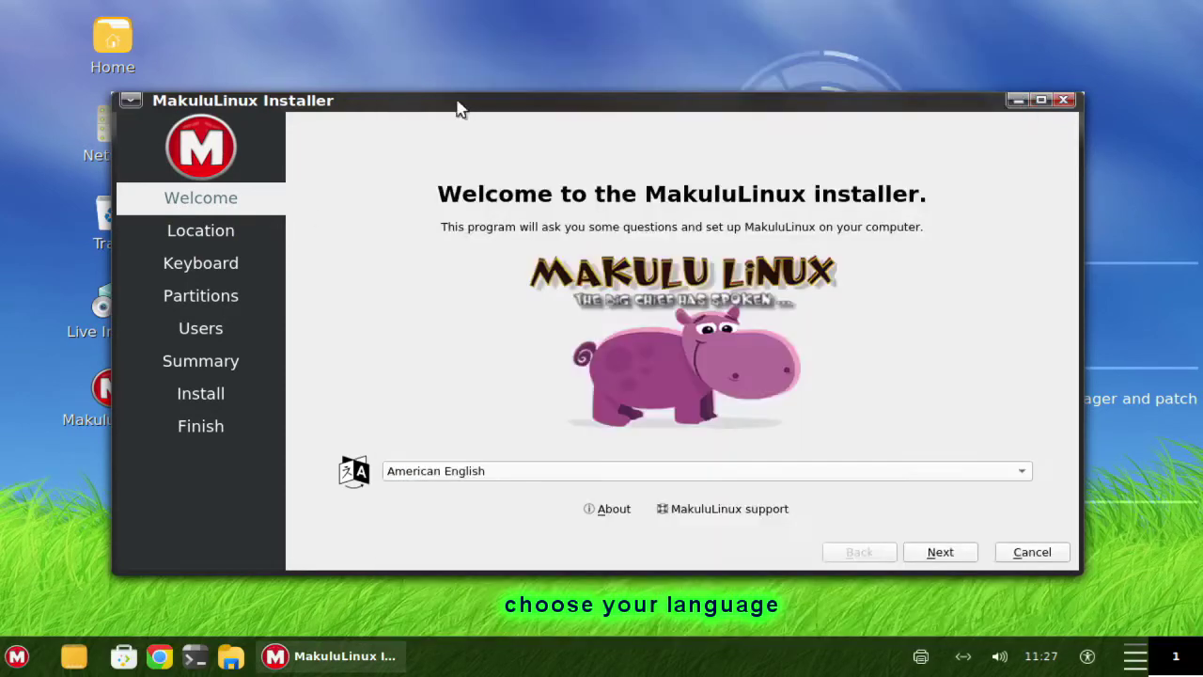
left_click(941, 552)
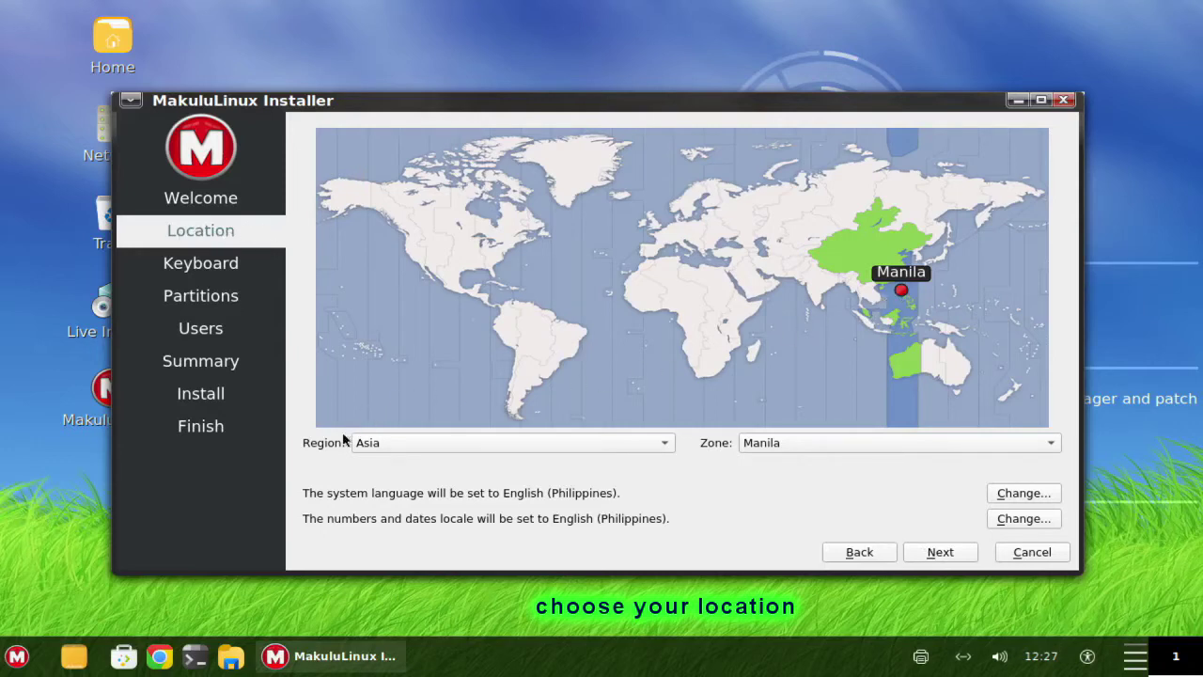
Set the location to region Asia and zone Manila, and proceed to the keyboard settings
left_click(667, 443)
left_click(669, 443)
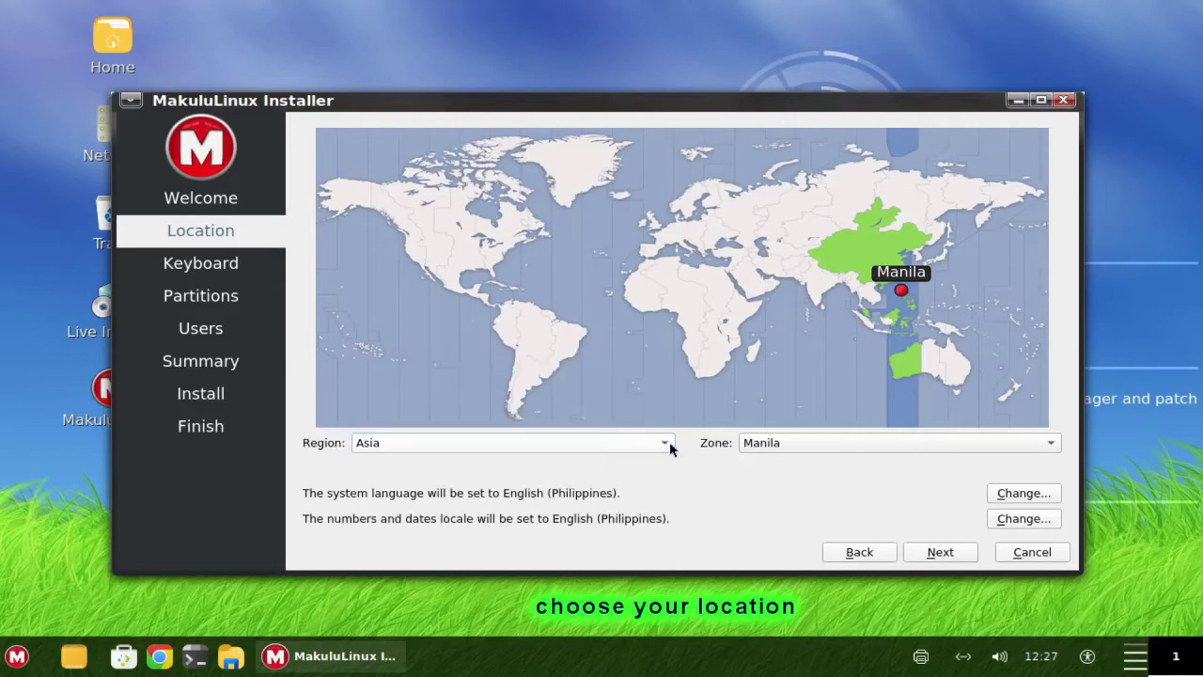
left_click(752, 442)
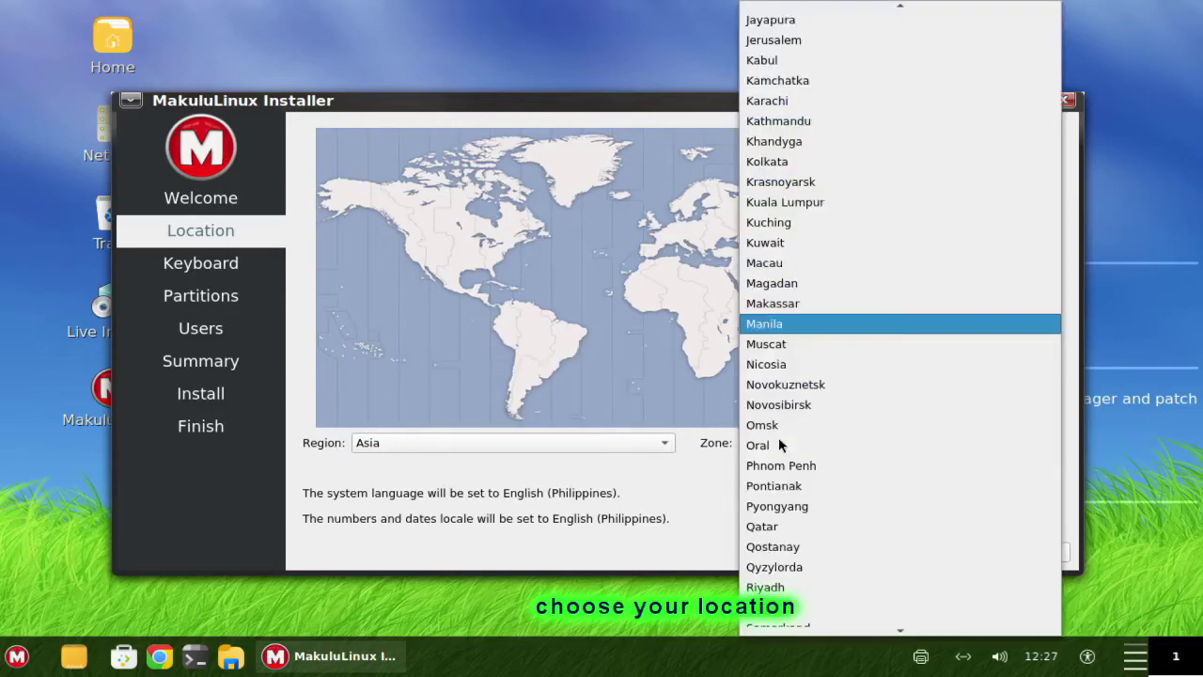
left_click(783, 324)
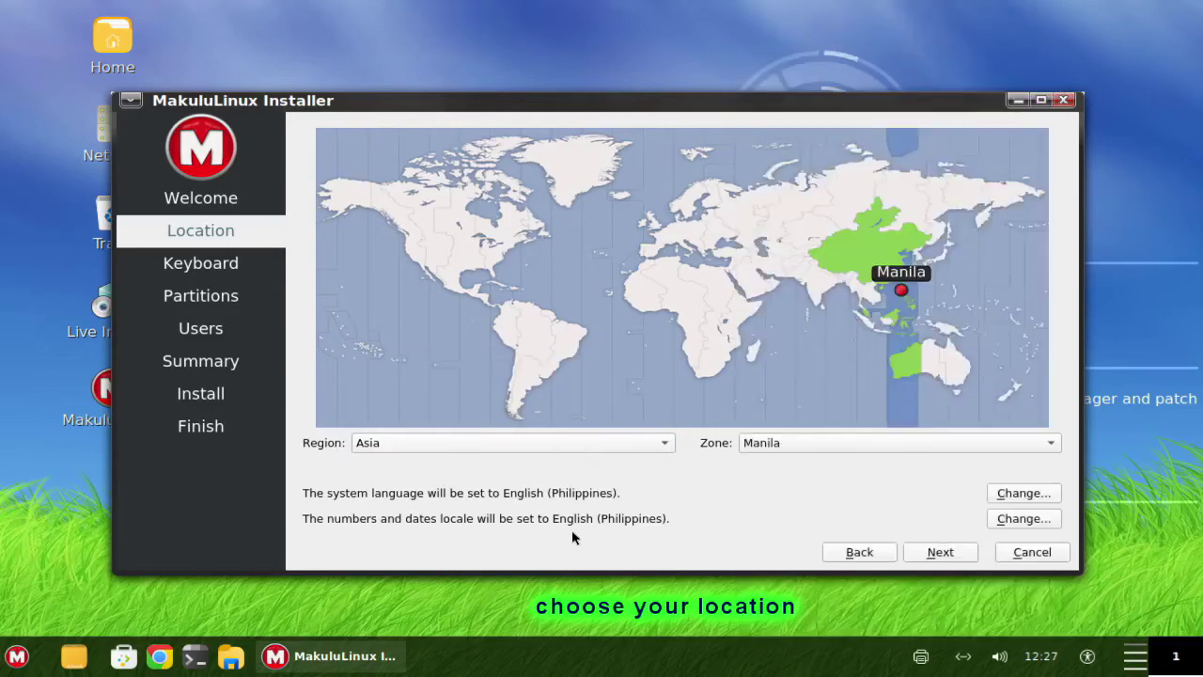
left_click(938, 554)
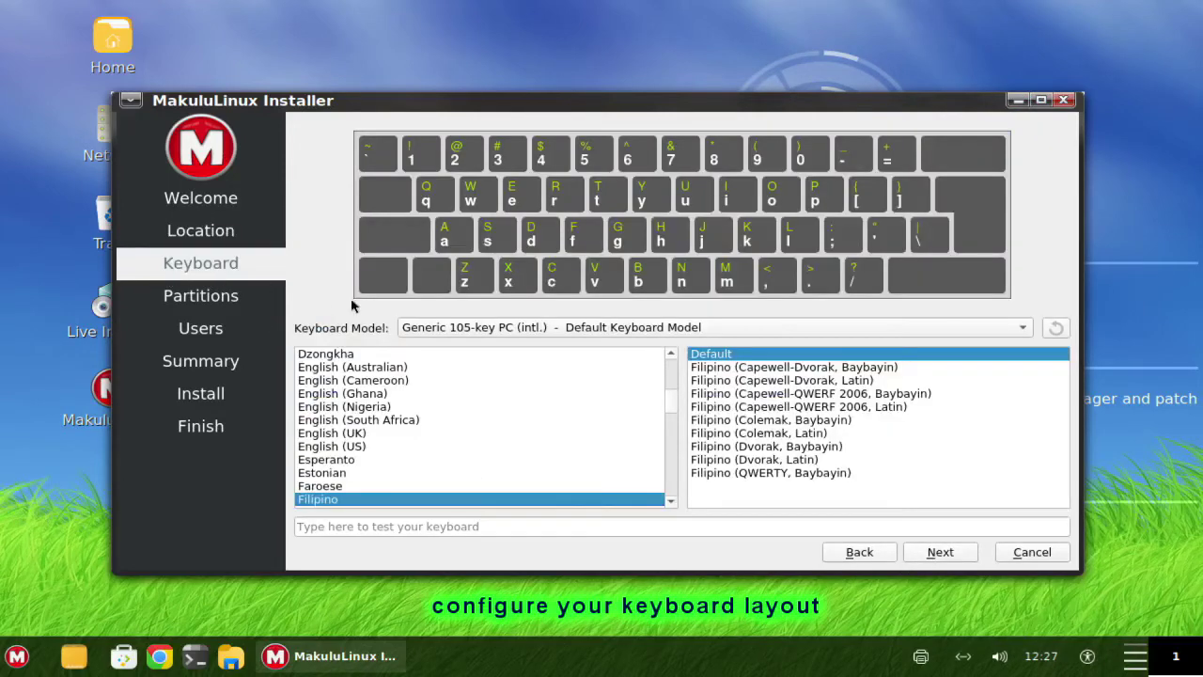
Choose the Generic 105-key PC (intl.) keyboard model with the English (US) Default layout, and proceed to partitioning
left_click(469, 326)
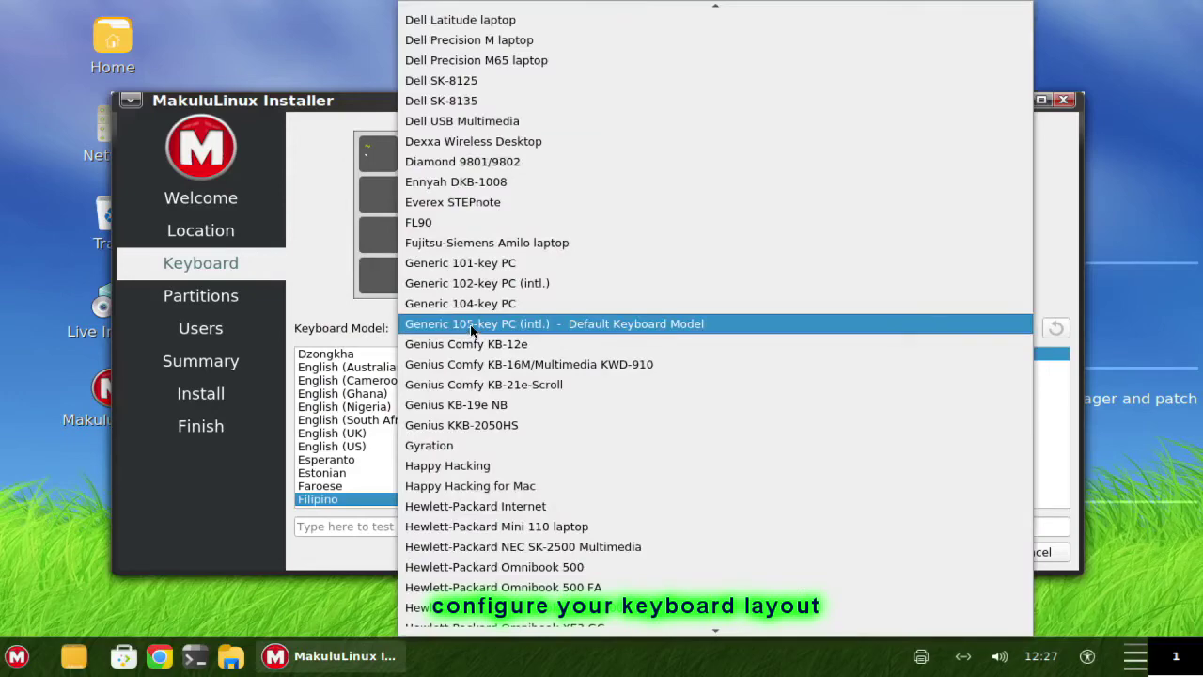
left_click(471, 326)
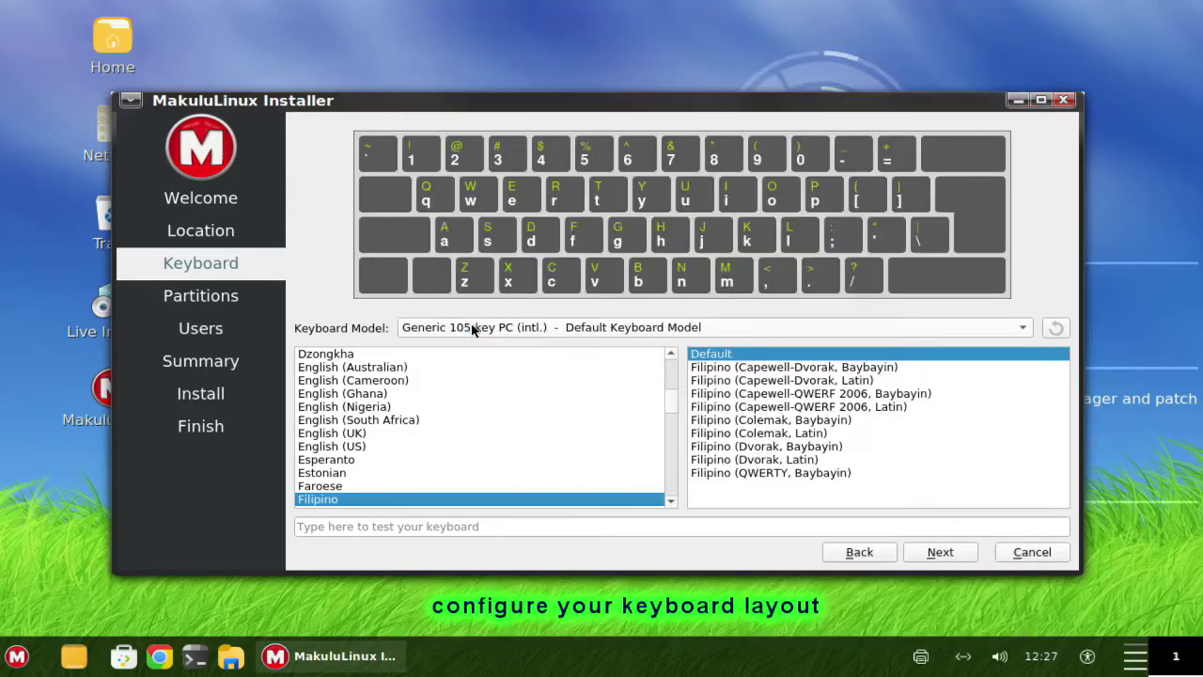
left_click(351, 448)
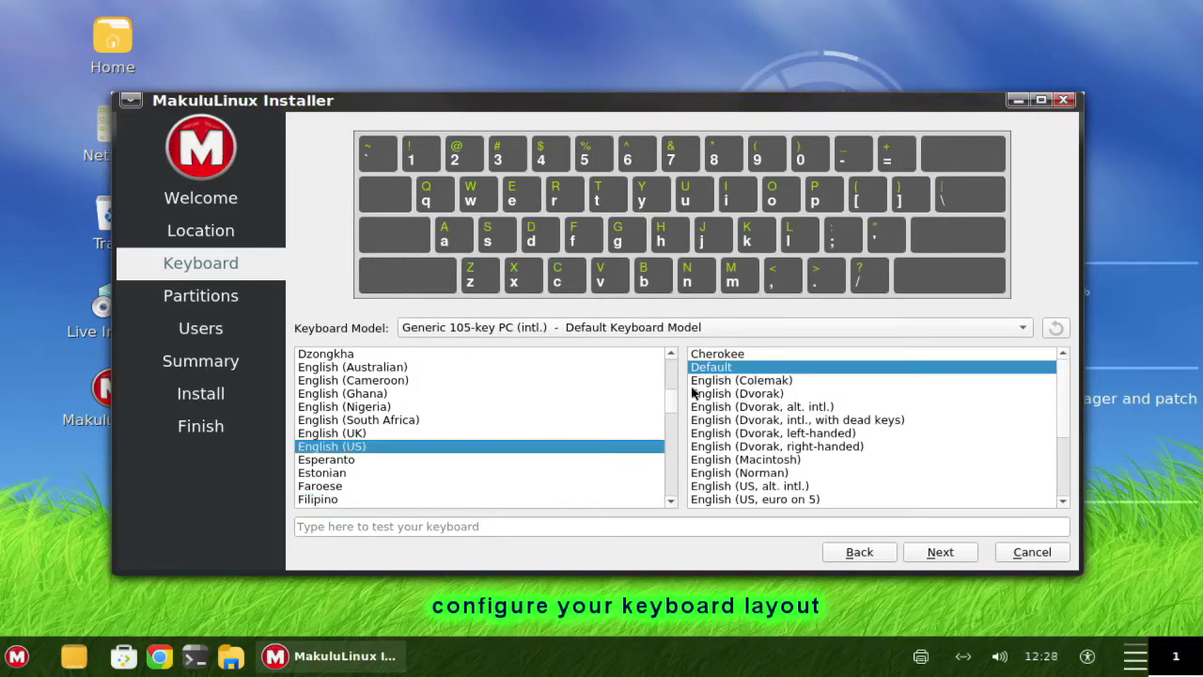
left_click(938, 552)
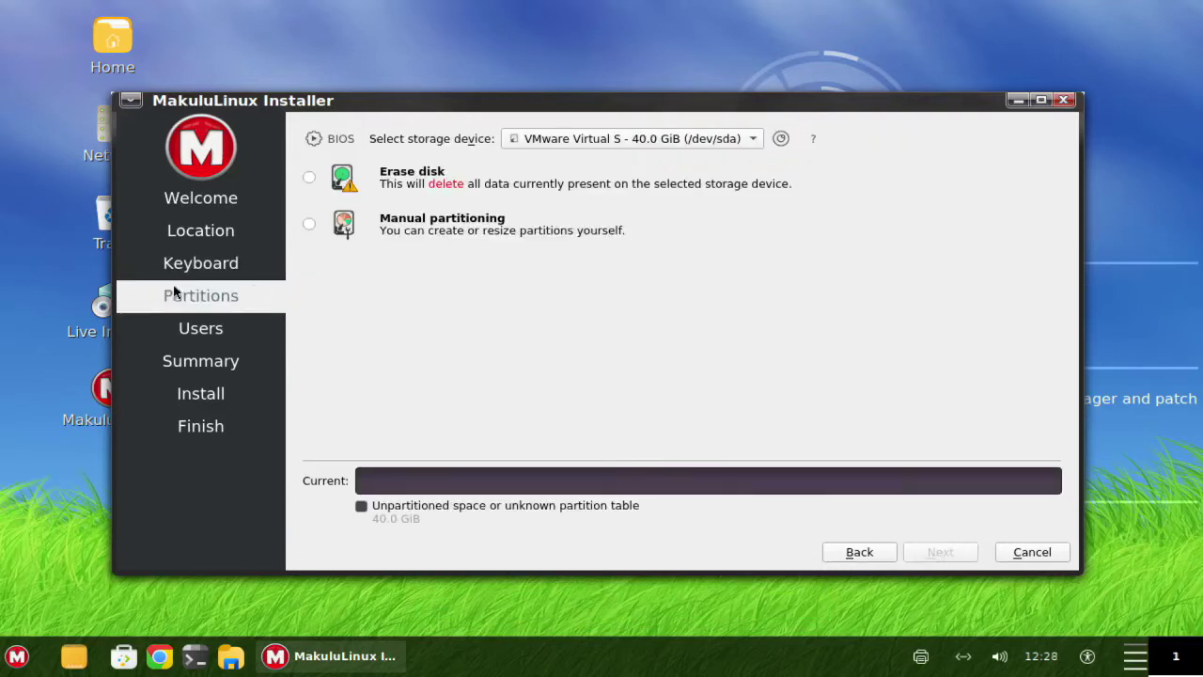
Choose manual partitioning for the VMware Virtual S disk (/dev/sda) and create a new Master Boot Record (MBR) partition table on it
left_click(526, 138)
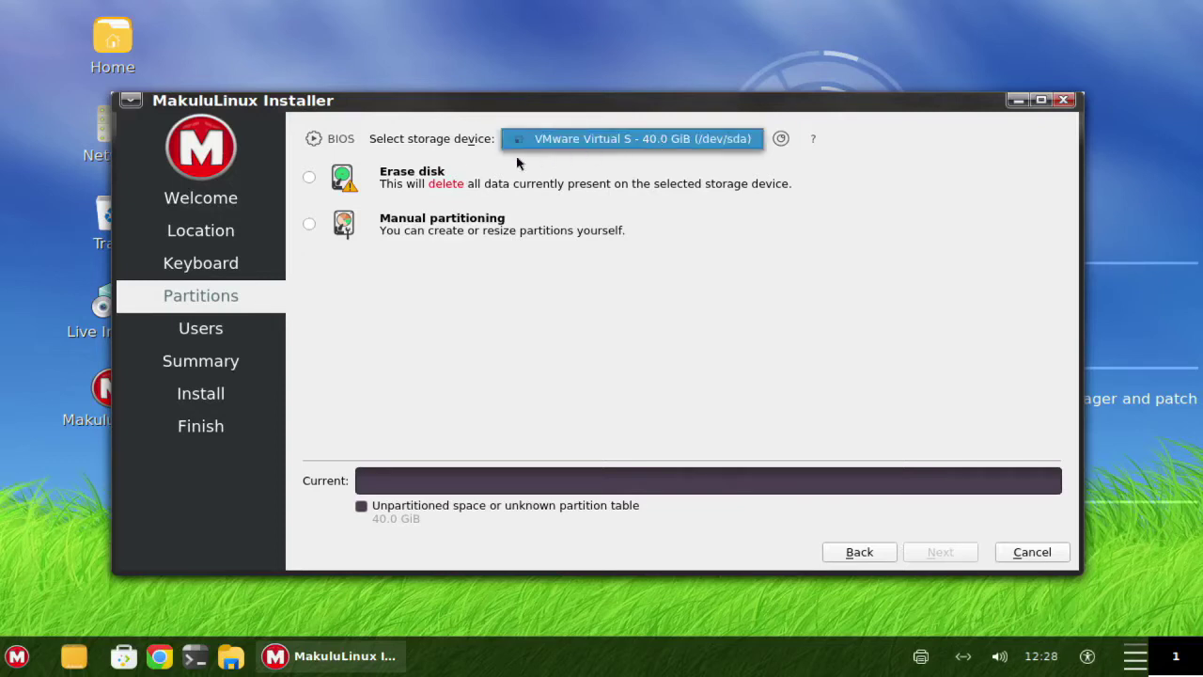
left_click(444, 188)
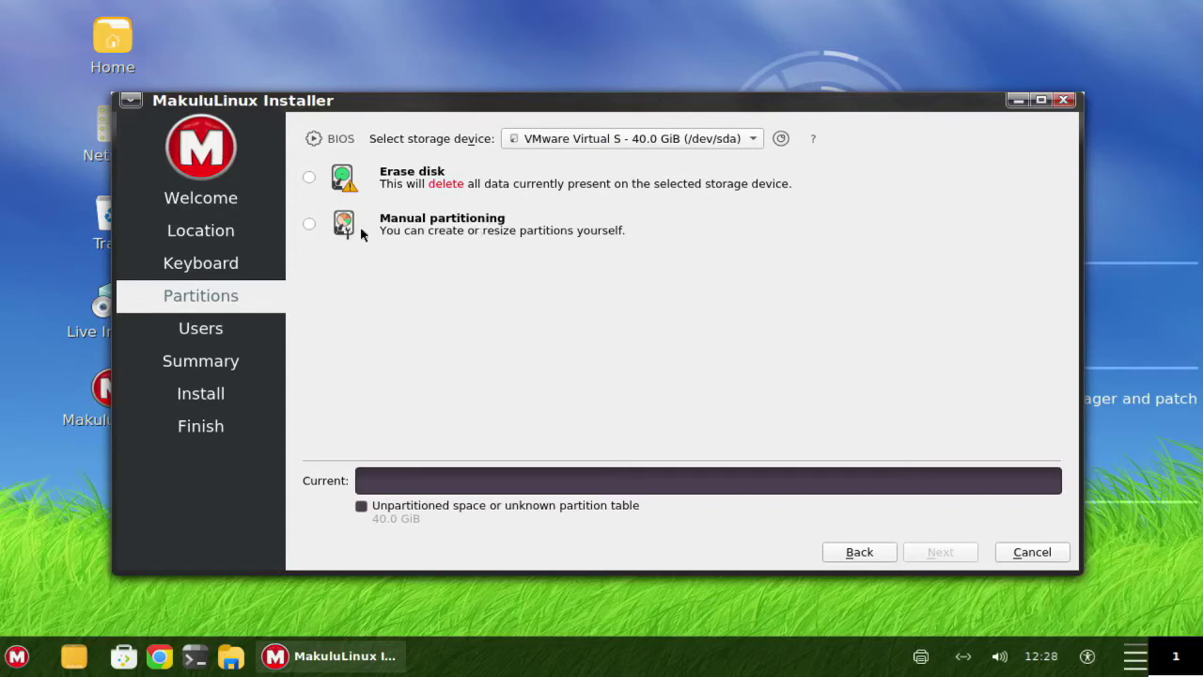
left_click(306, 226)
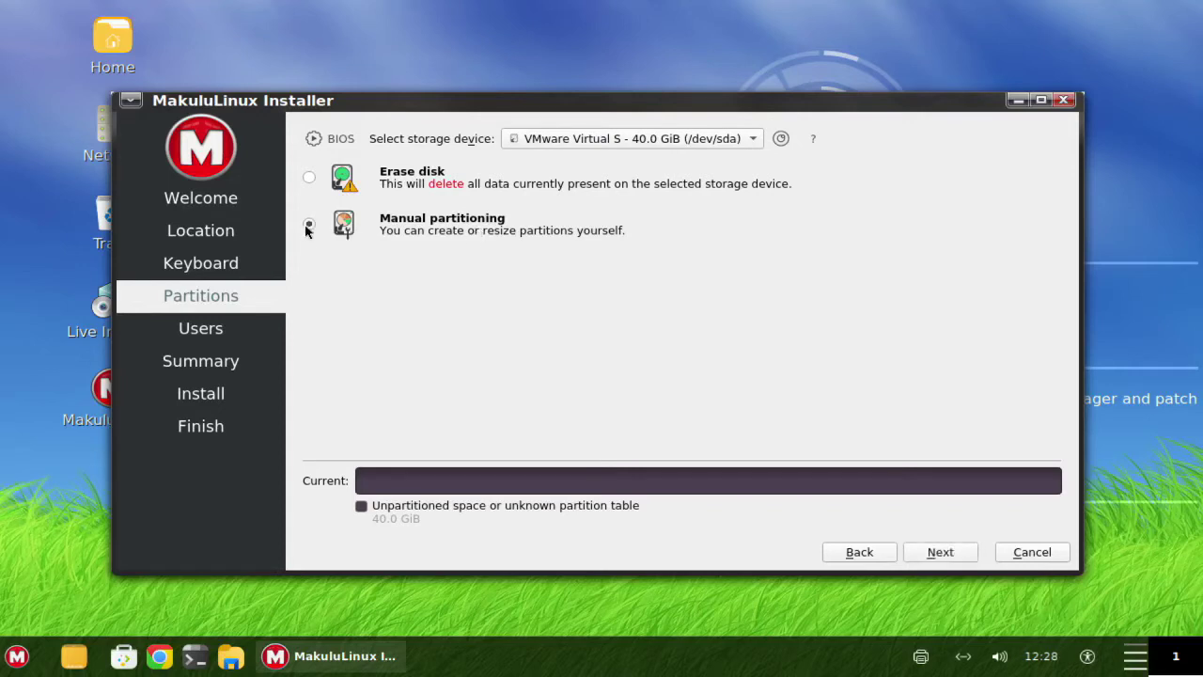
left_click(944, 555)
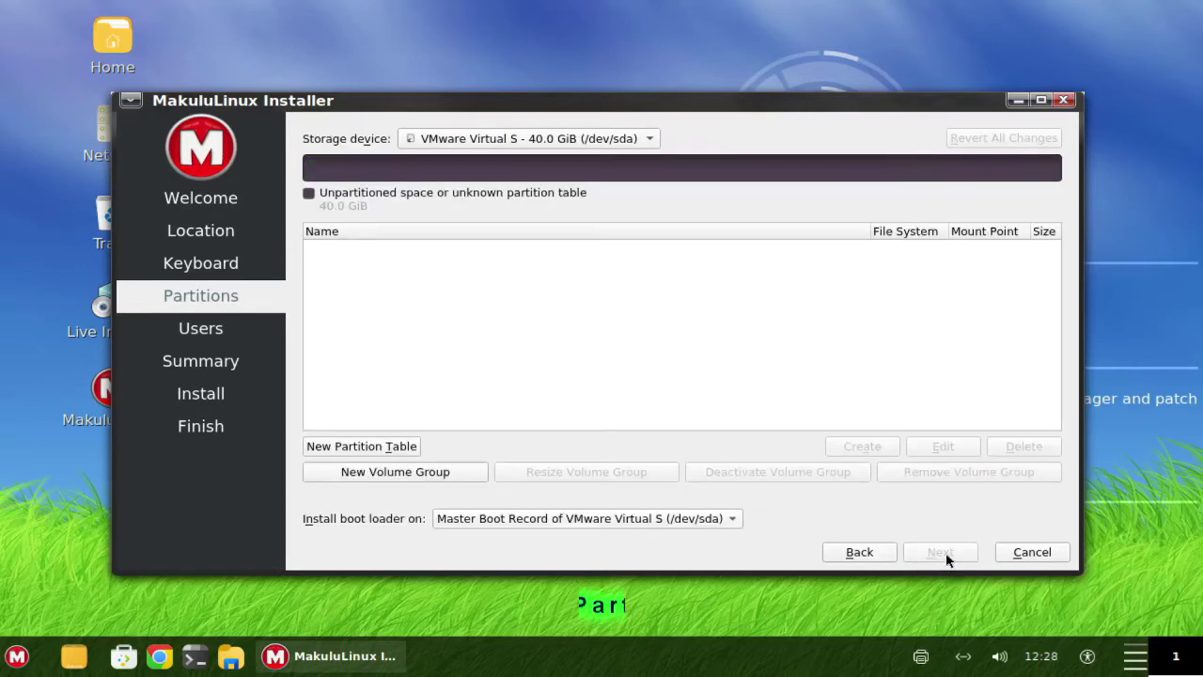
left_click(383, 448)
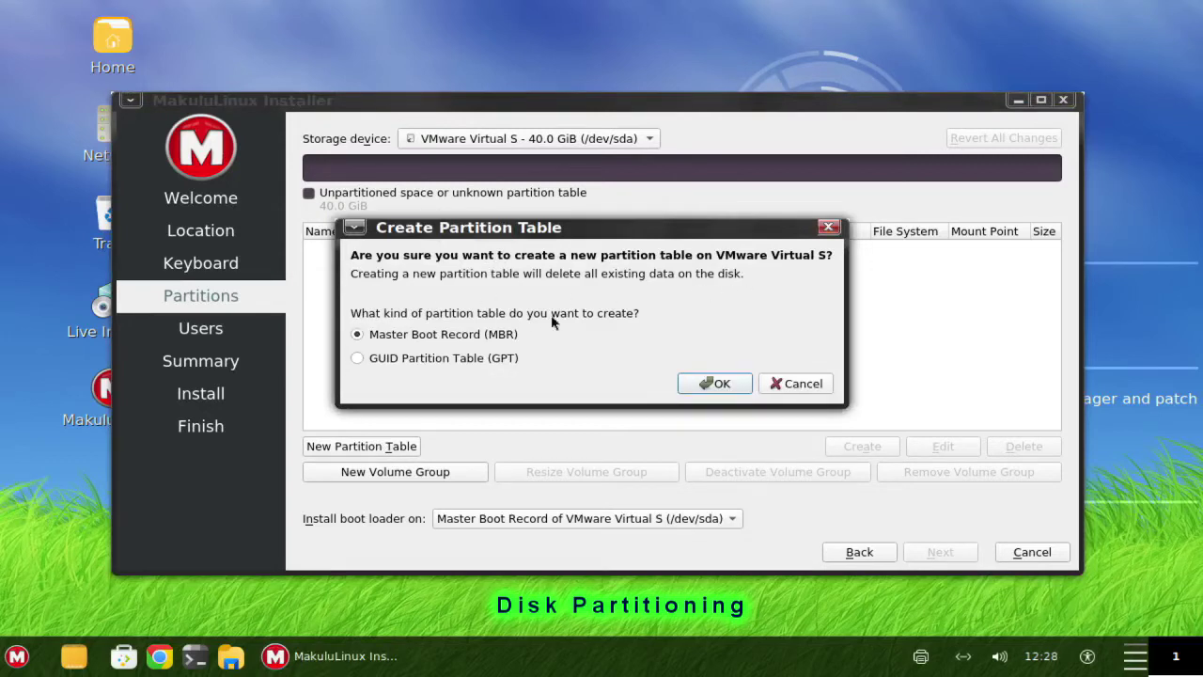
left_click(724, 385)
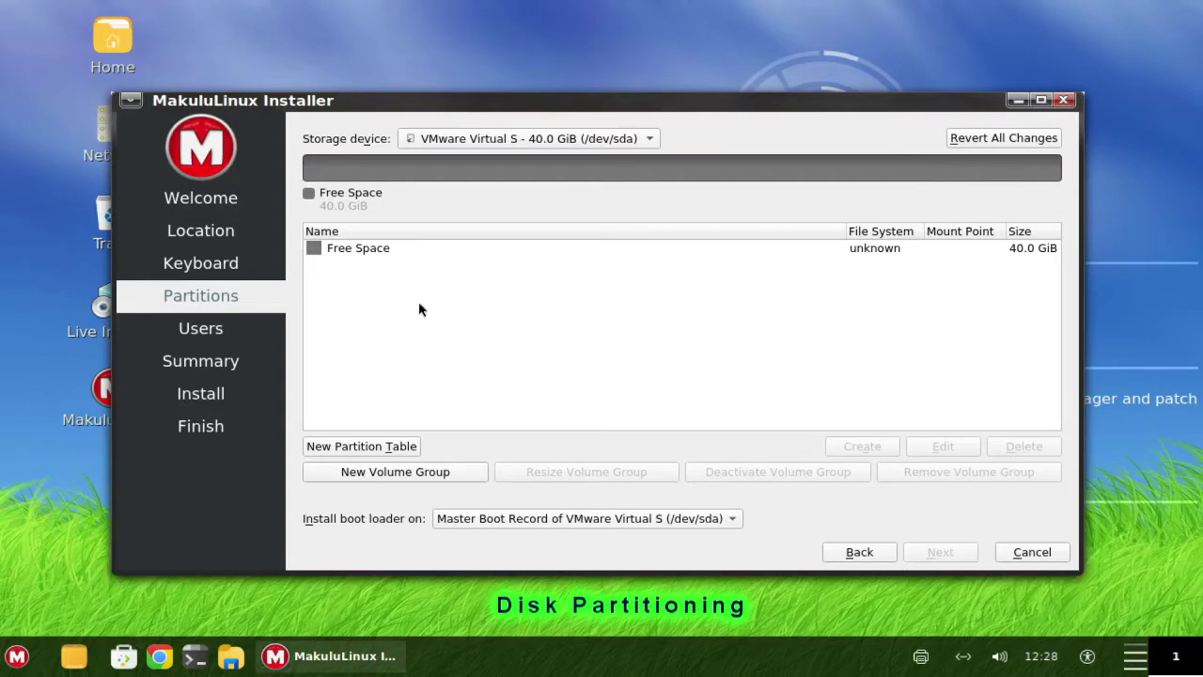
Create a 4096 MiB primary partition with the linuxswap file system in the free space
left_click(354, 249)
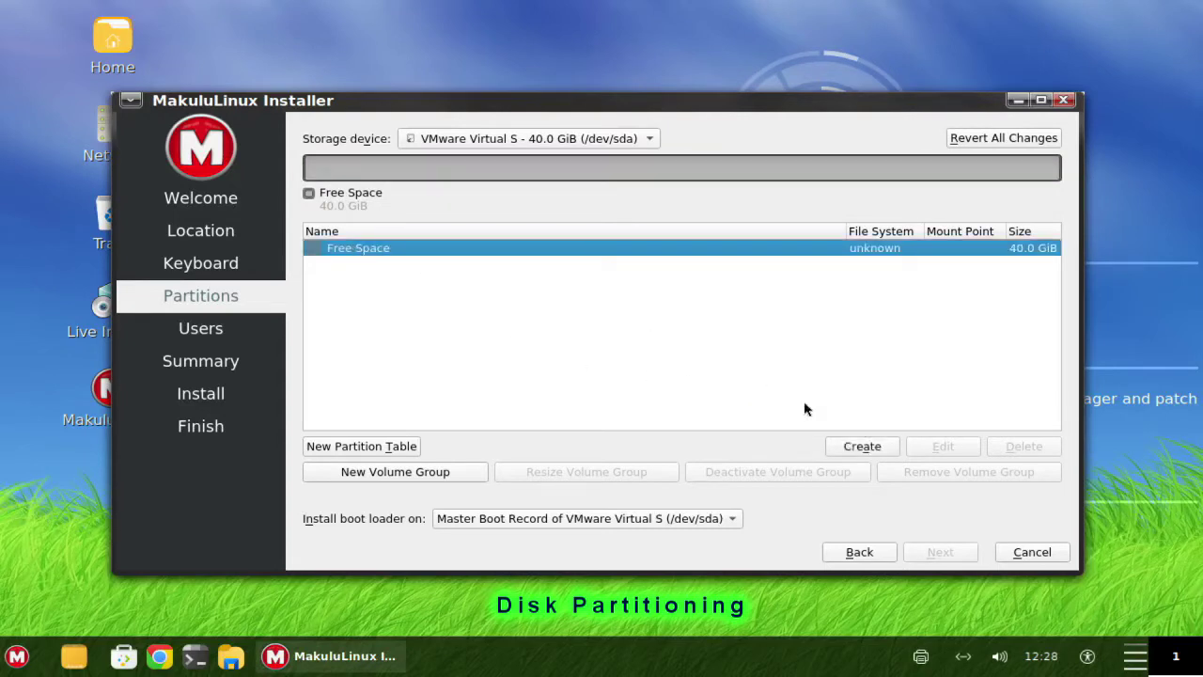
left_click(862, 447)
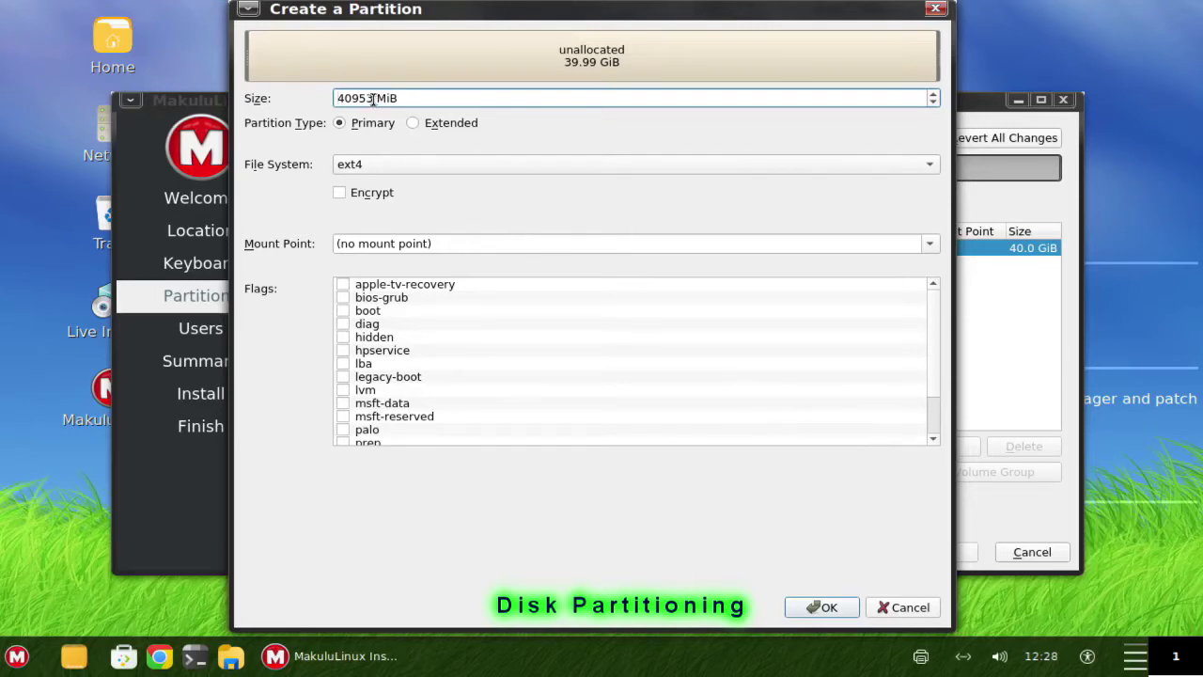
left_click_drag(374, 98, 327, 94)
type("4096")
left_click(361, 168)
left_click(365, 186)
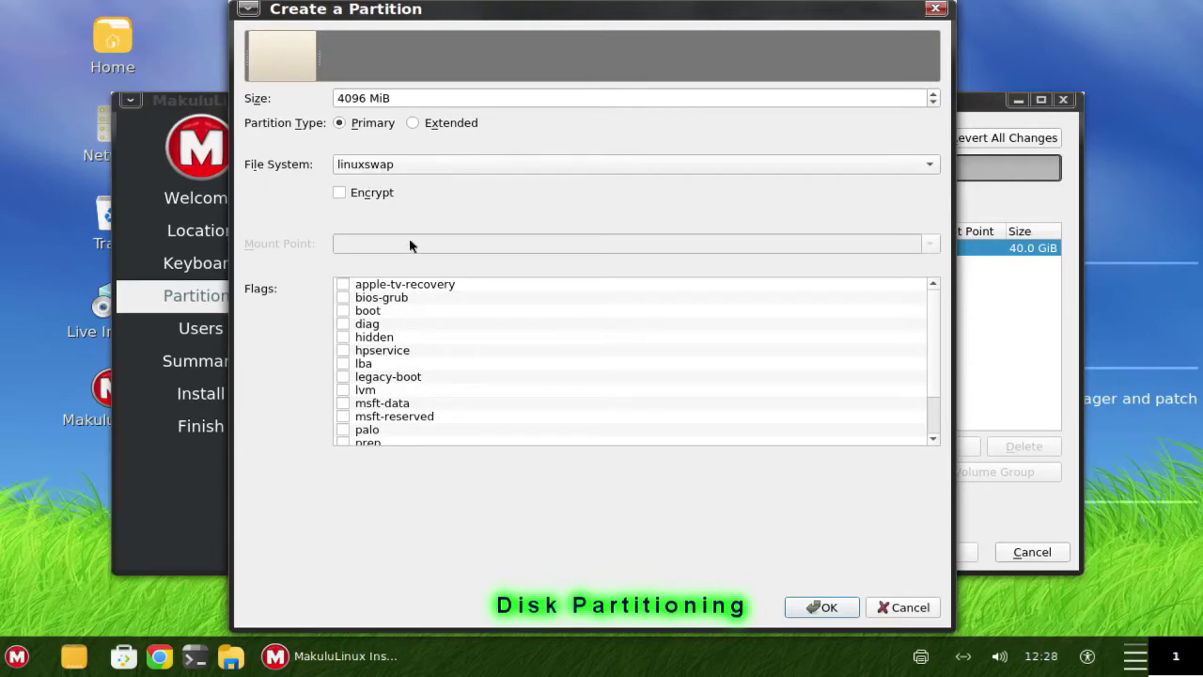
left_click(826, 608)
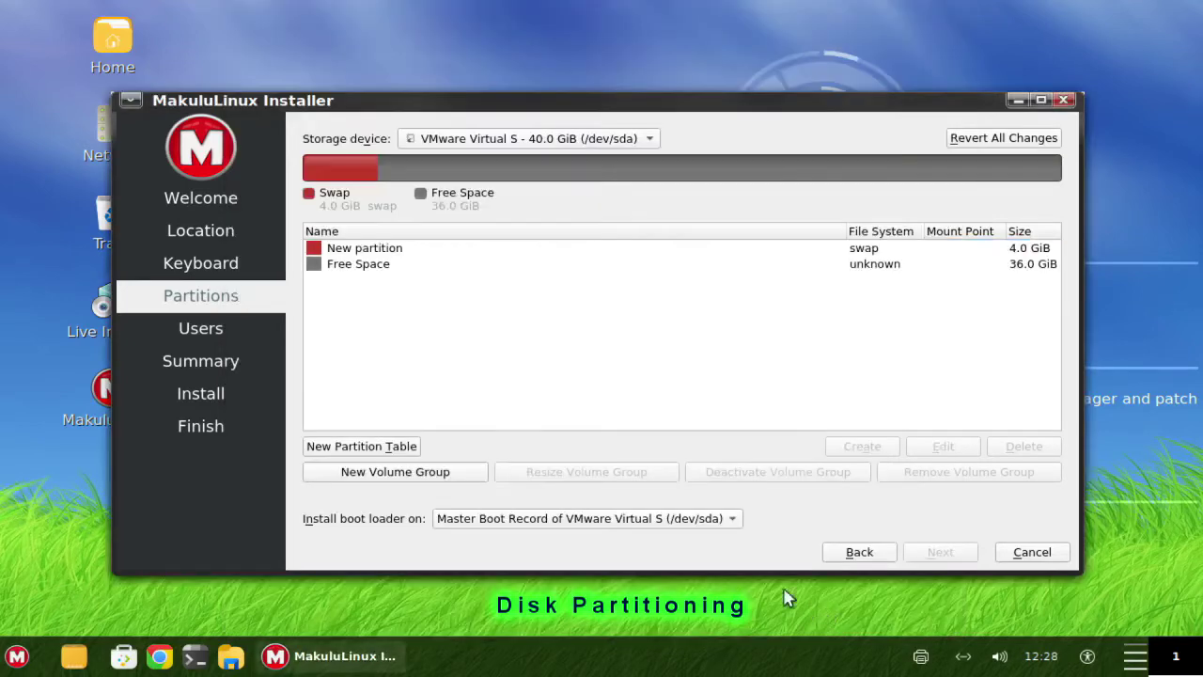
Create a primary ext4 partition from all the remaining free space, with mount point / and the boot flag
left_click(358, 268)
left_click(858, 450)
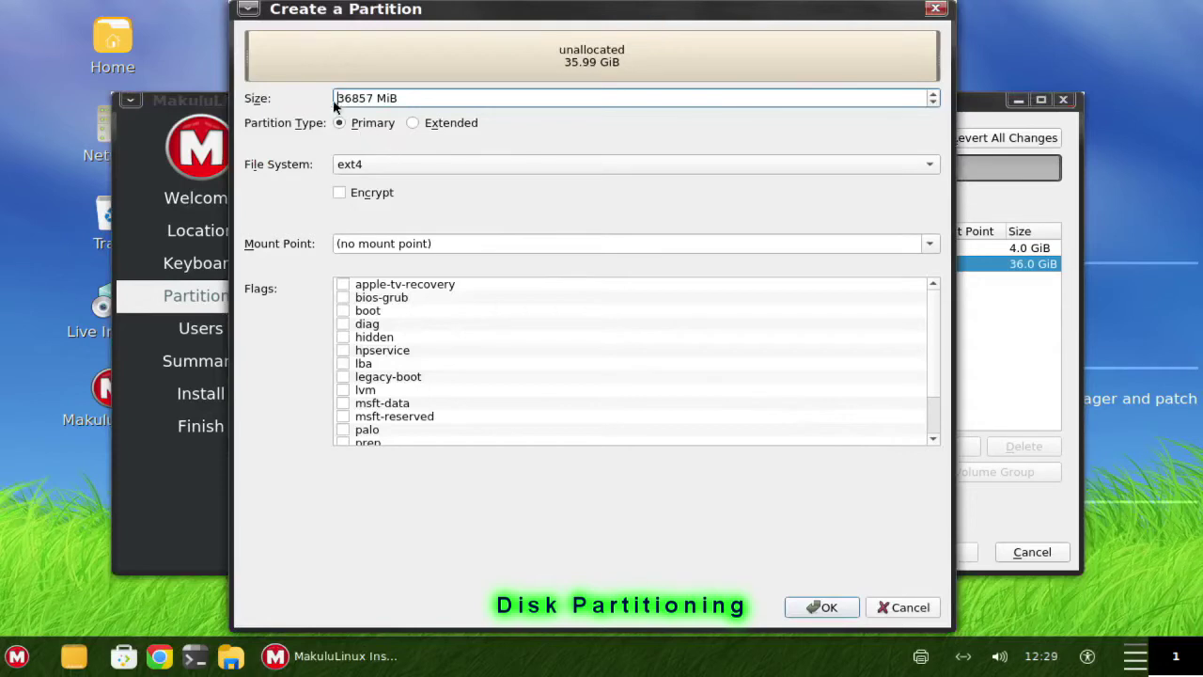
left_click(371, 165)
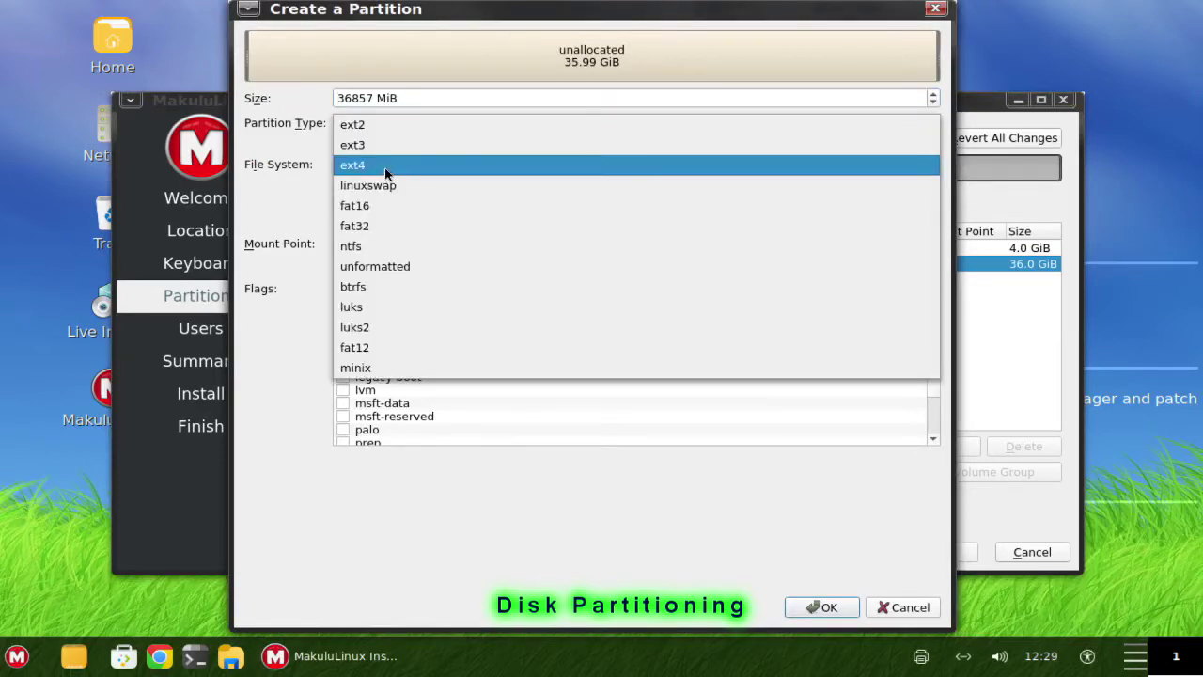
left_click(385, 169)
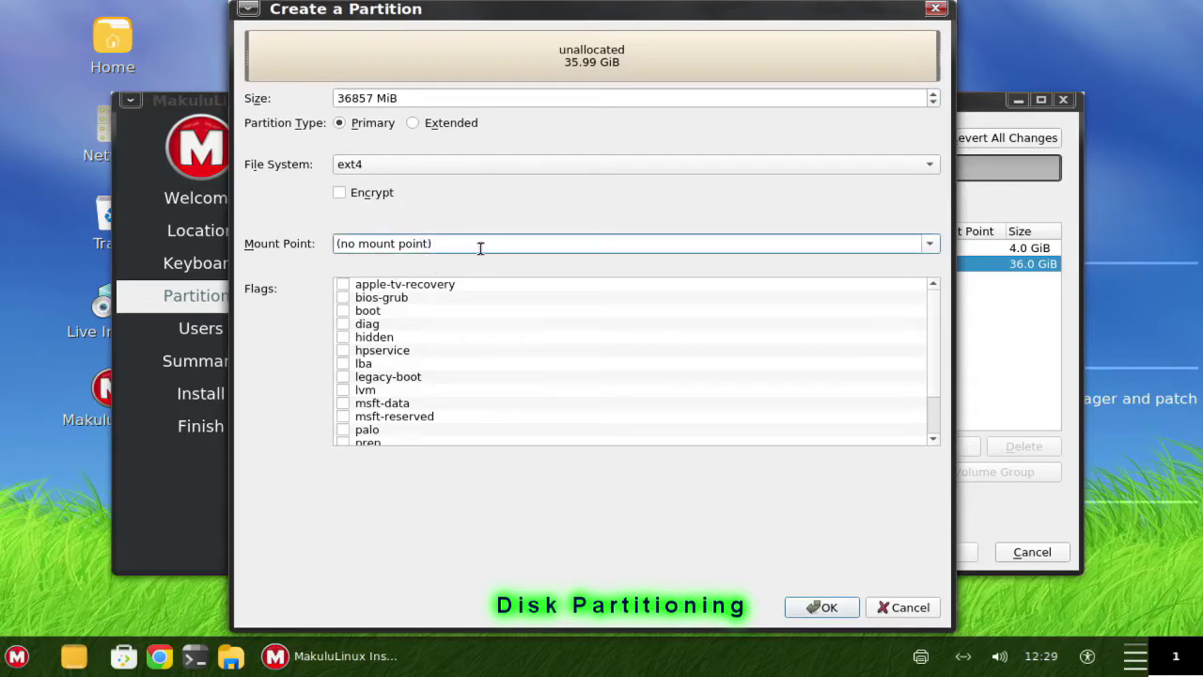
left_click(932, 245)
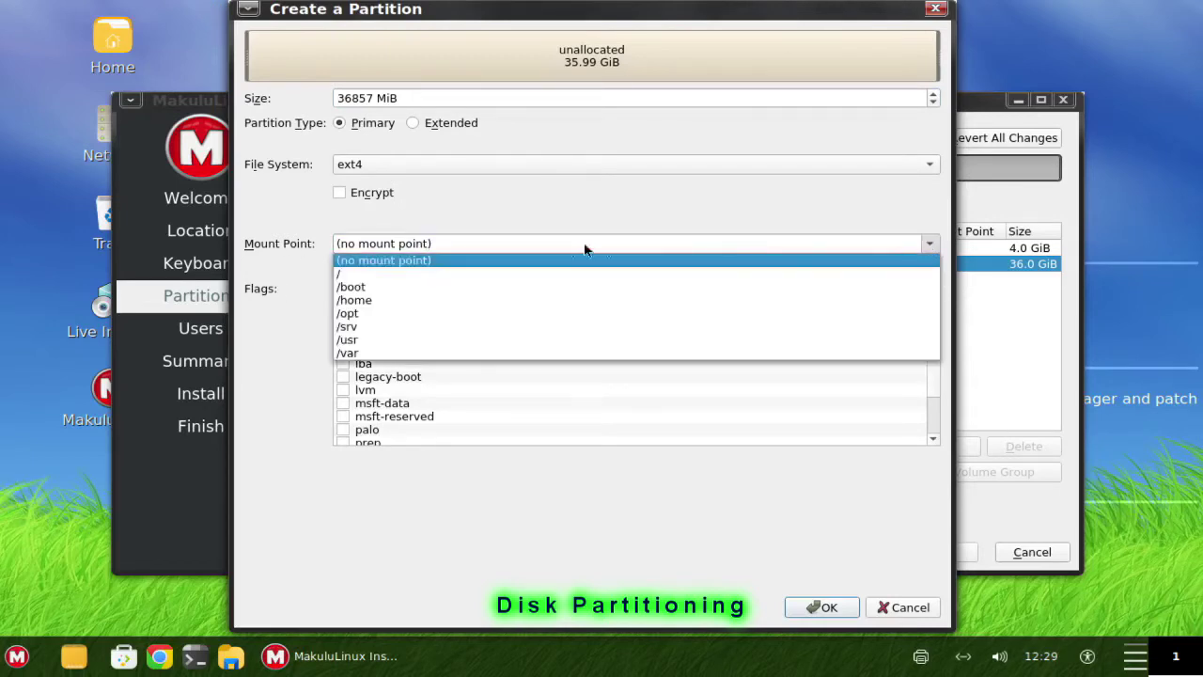
left_click(341, 274)
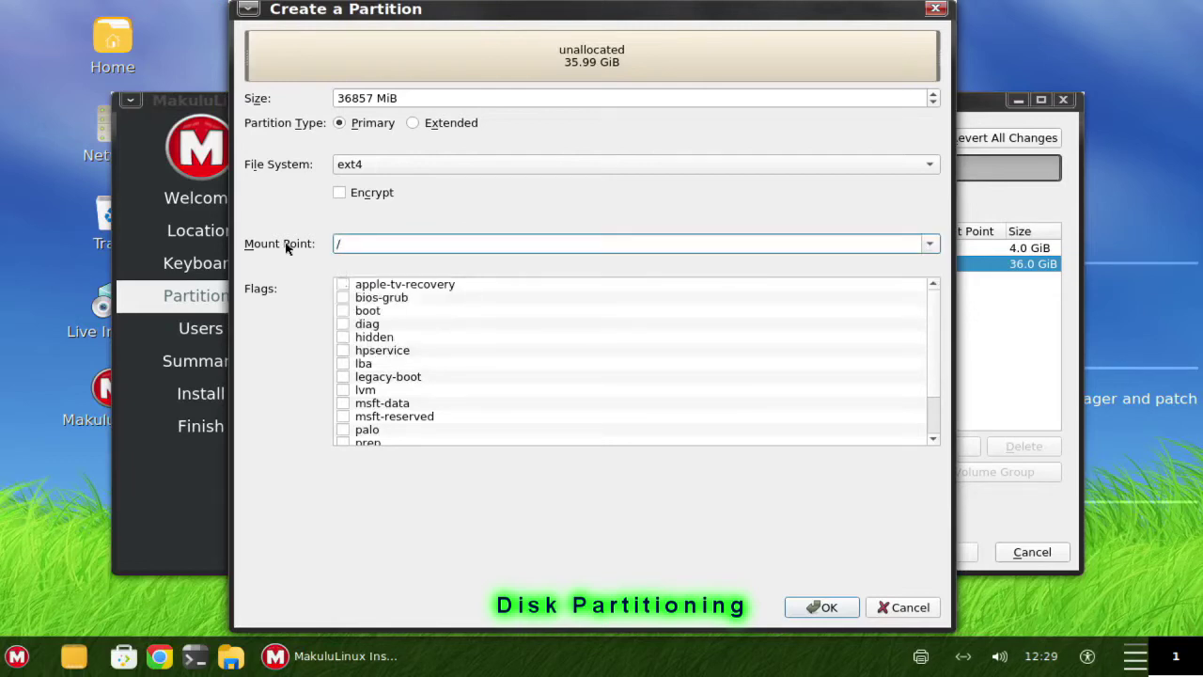
left_click(344, 311)
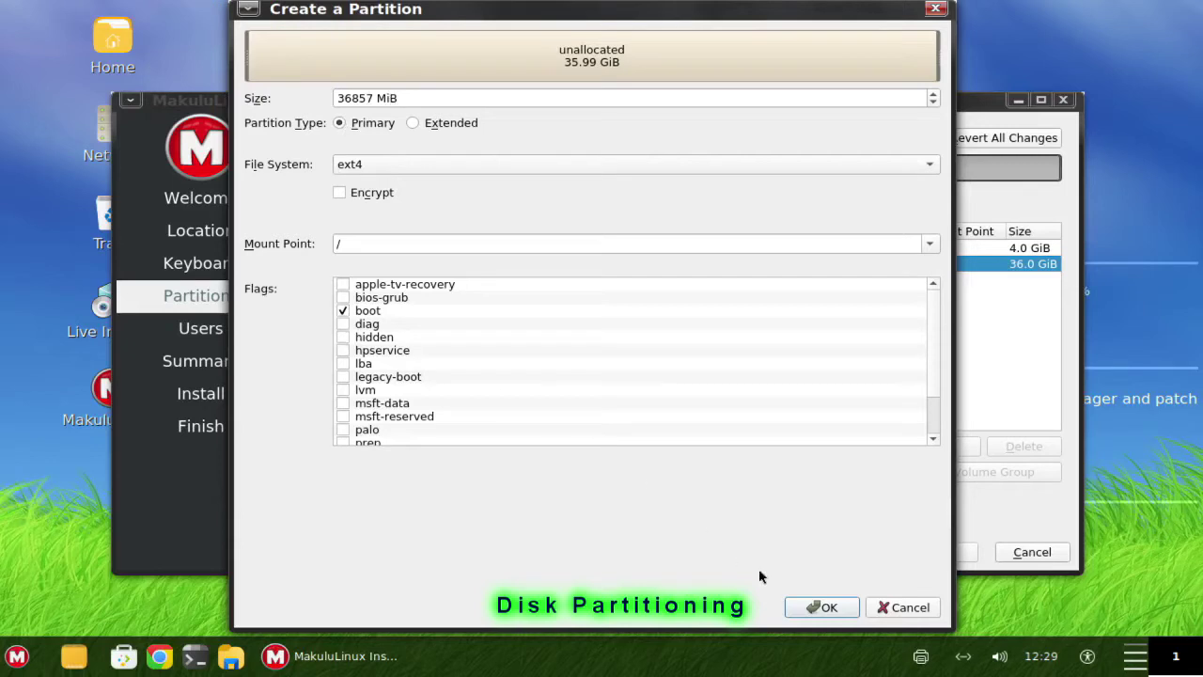
left_click(818, 606)
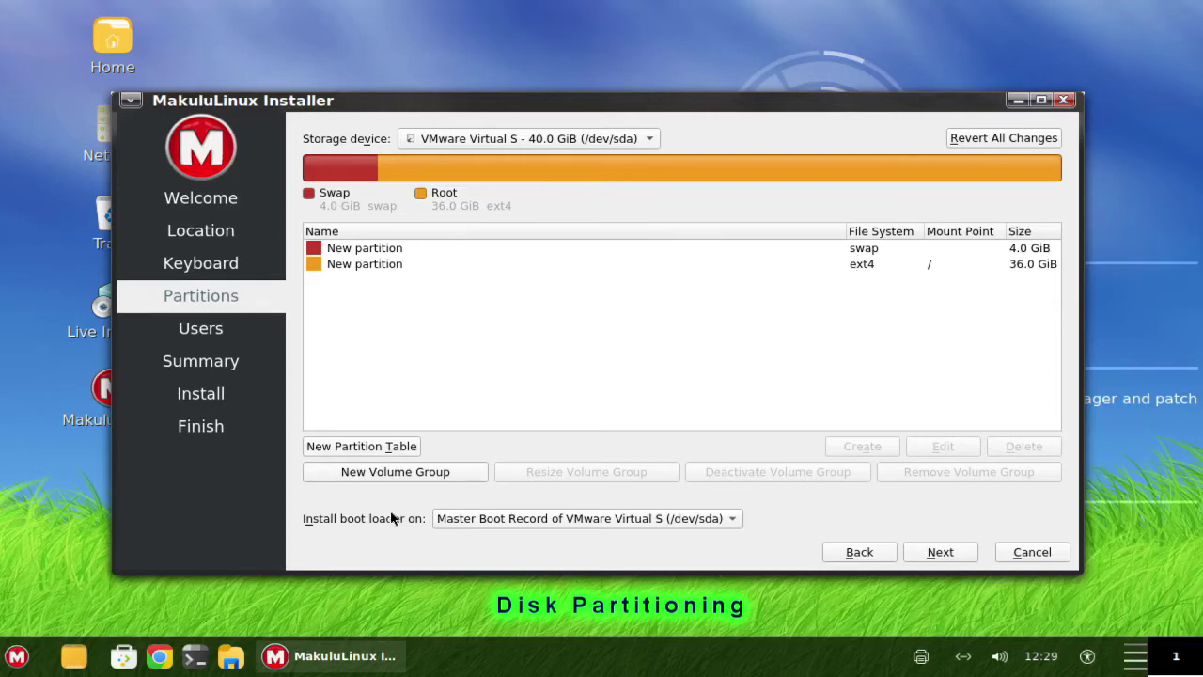
Choose the Master Boot Record of VMware Virtual S (/dev/sda) for the boot loader and proceed to the user settings
left_click(551, 524)
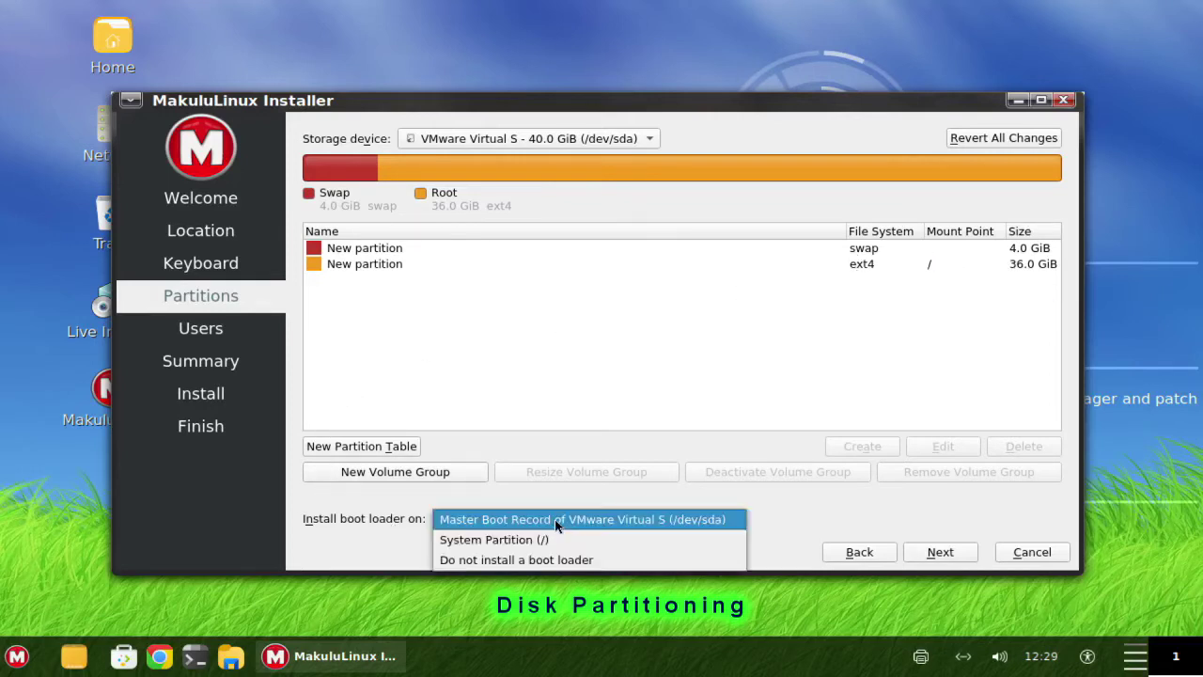
left_click(561, 522)
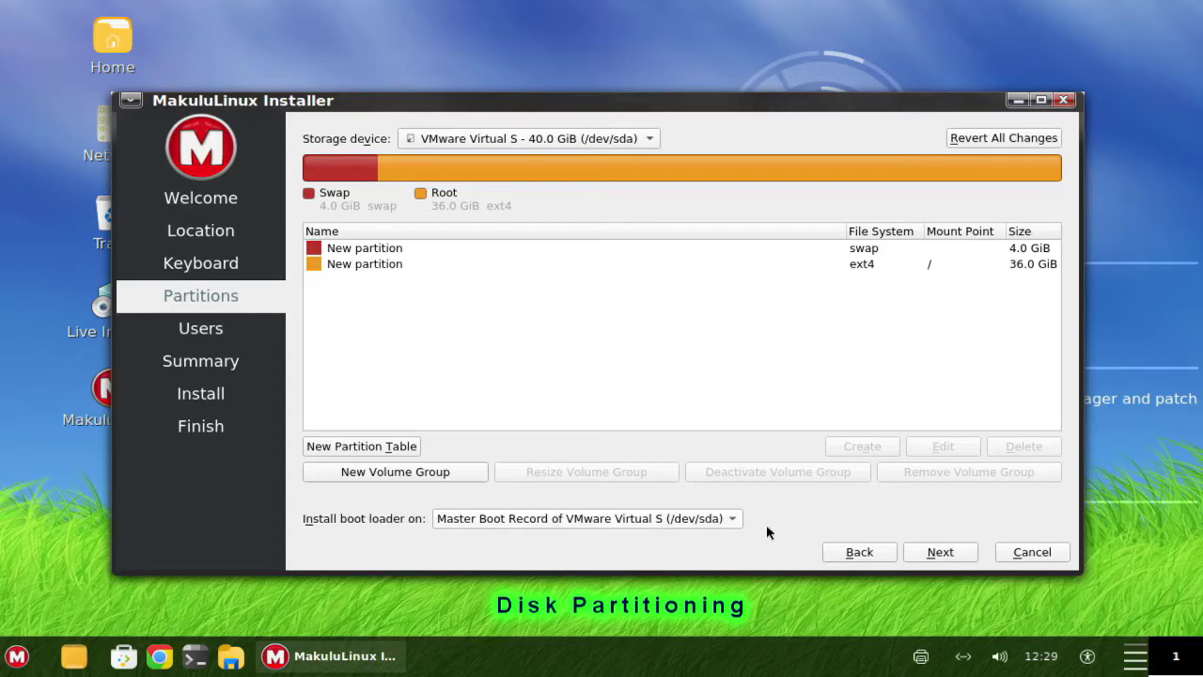
left_click(947, 554)
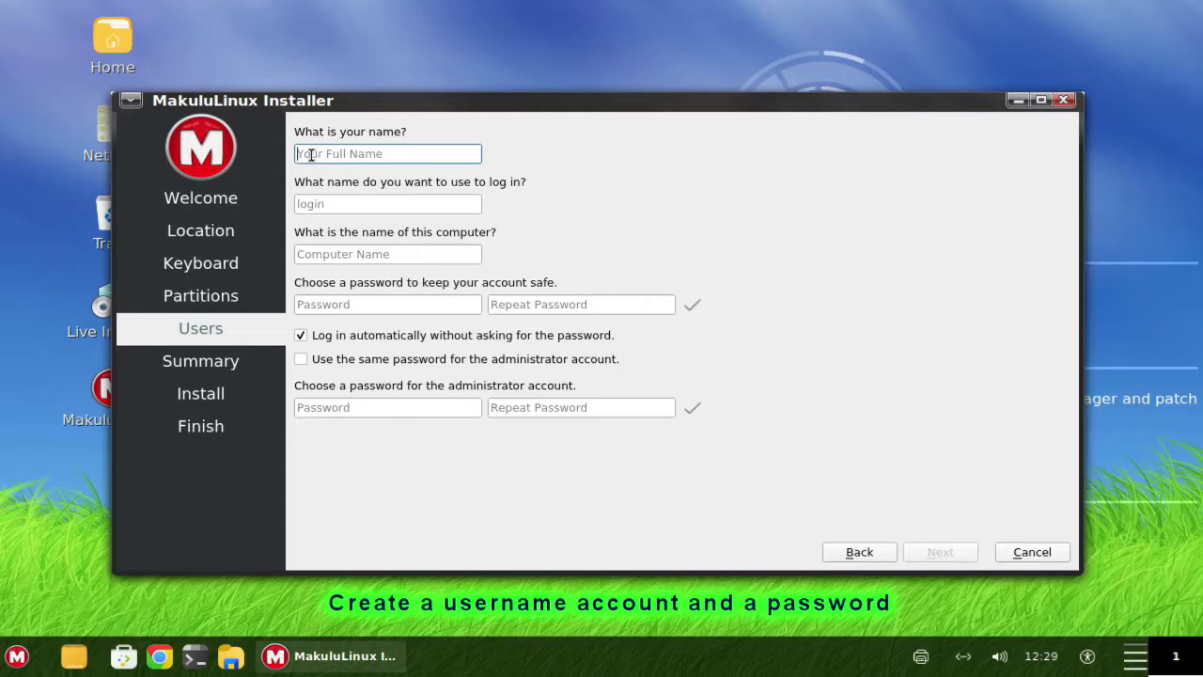
Enter the user's full name and set the computer name to the login name followed by "-pc"
type("rhesus")
key("Tab")
key("Tab")
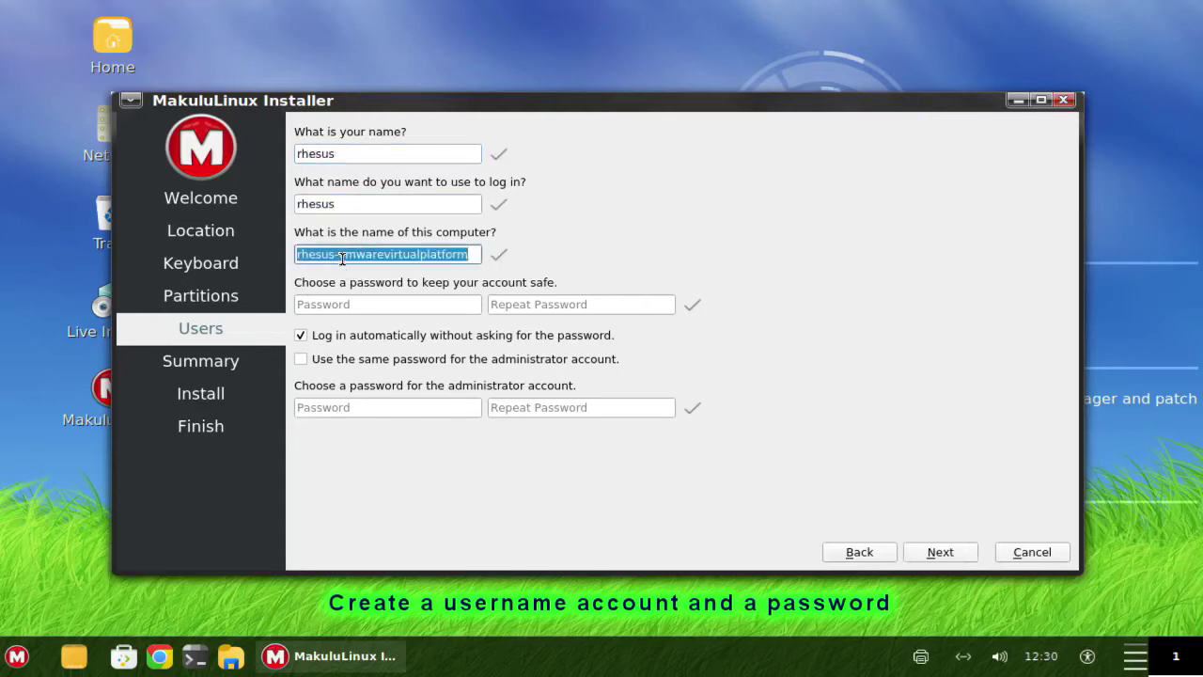
double_click(344, 254)
left_click(356, 255)
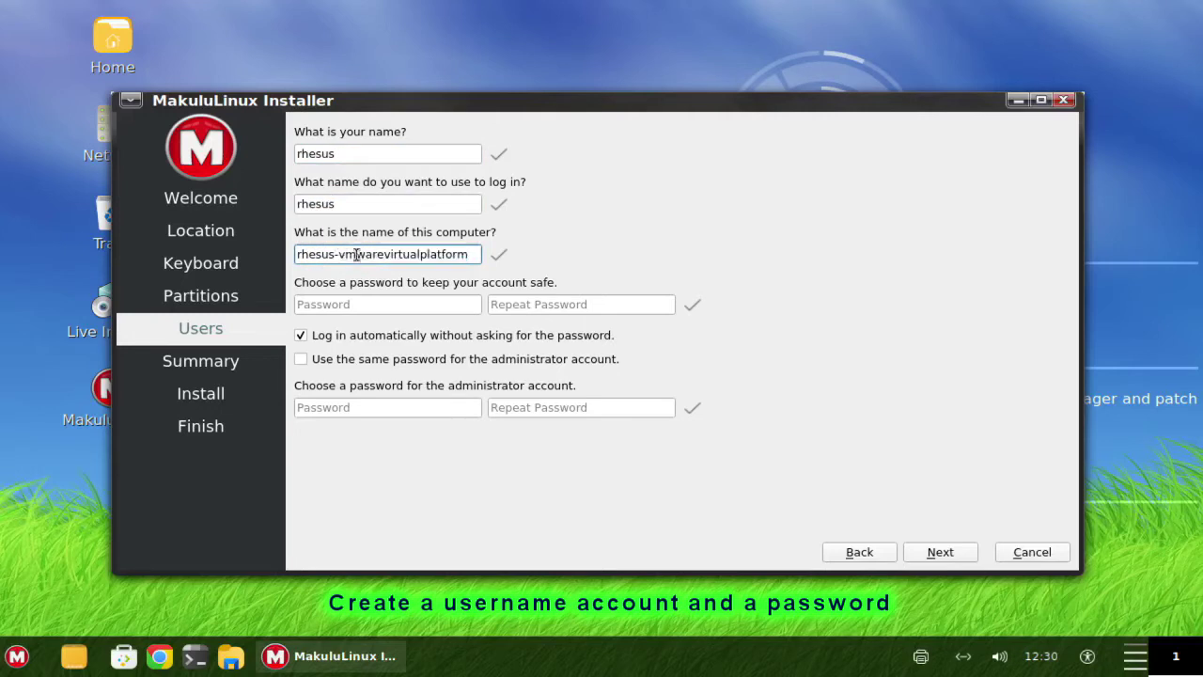
double_click(356, 255)
type("pc")
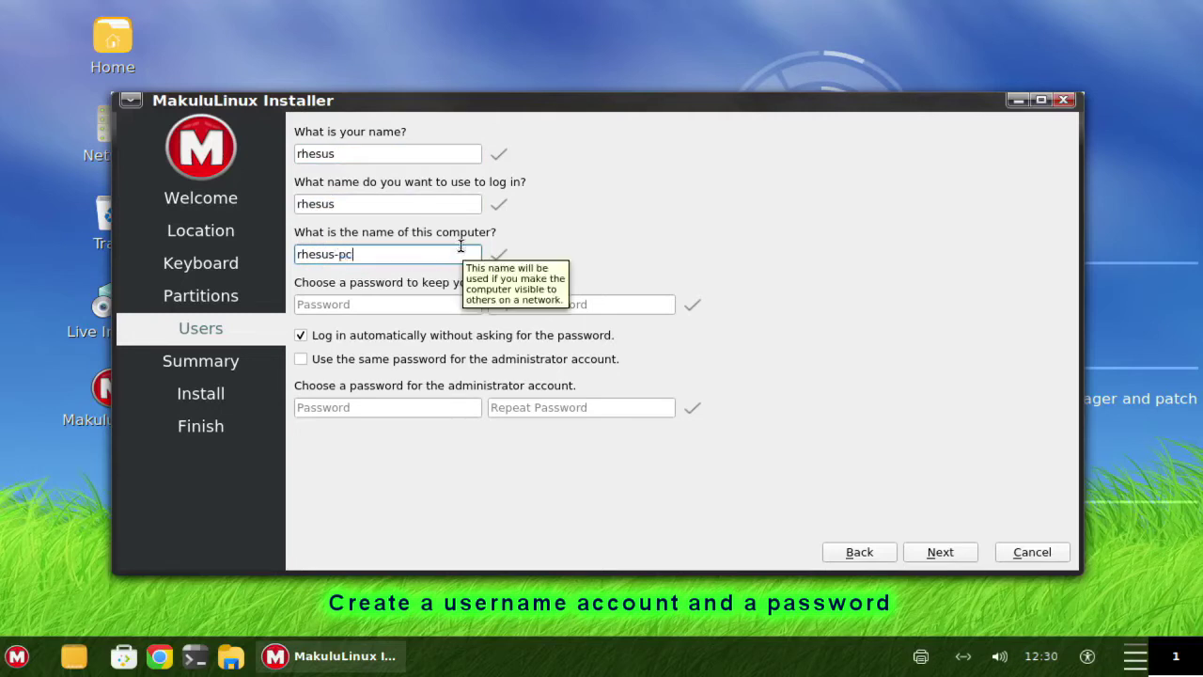
Enter and repeat the account password, and turn off automatic login without a password
left_click(435, 303)
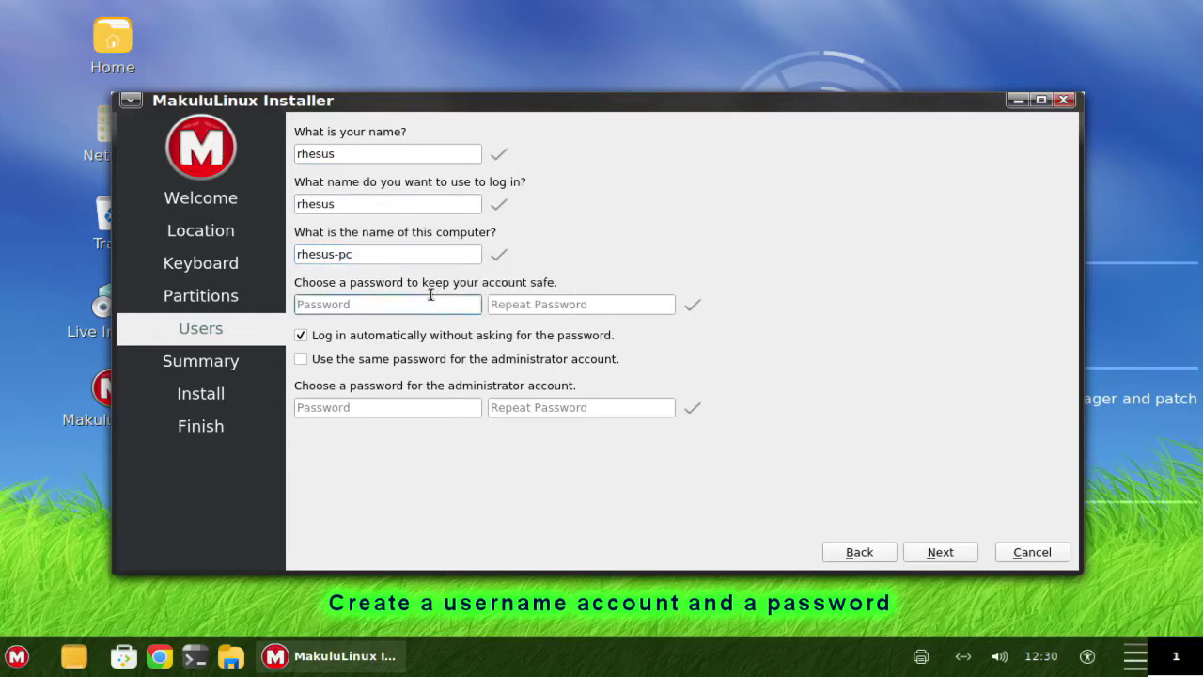
type("*************")
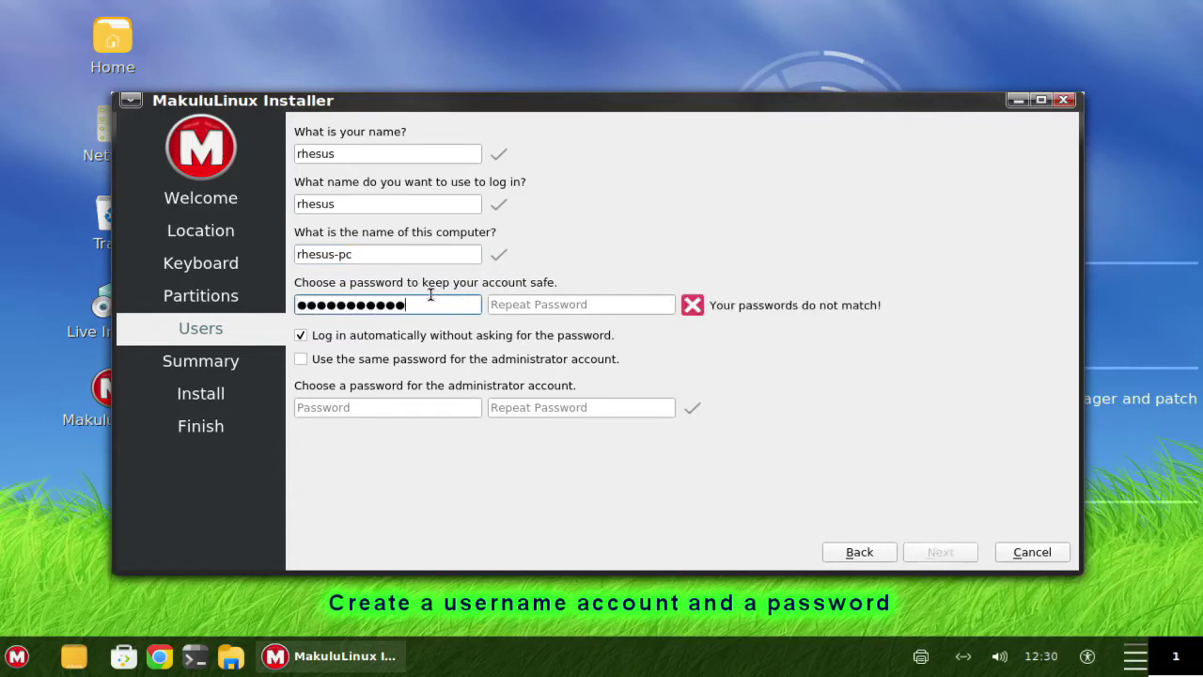
key("Tab")
type("*************")
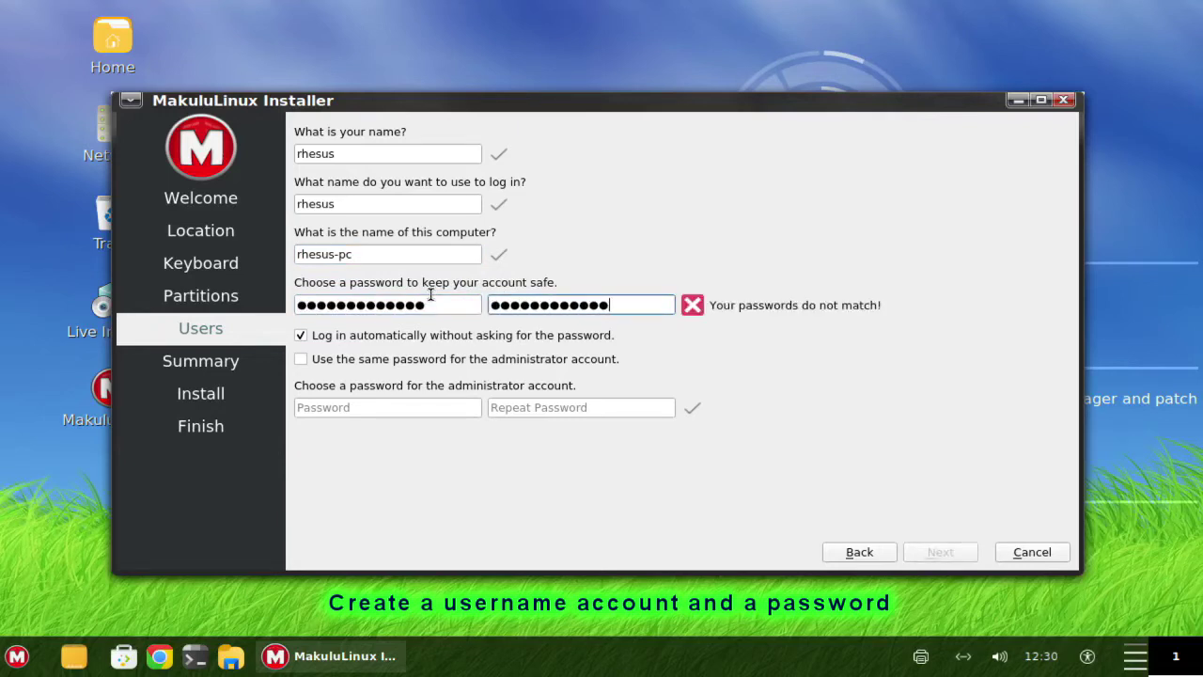
left_click(301, 336)
Enter and repeat the administrator account password and proceed to the installation summary
left_click(310, 407)
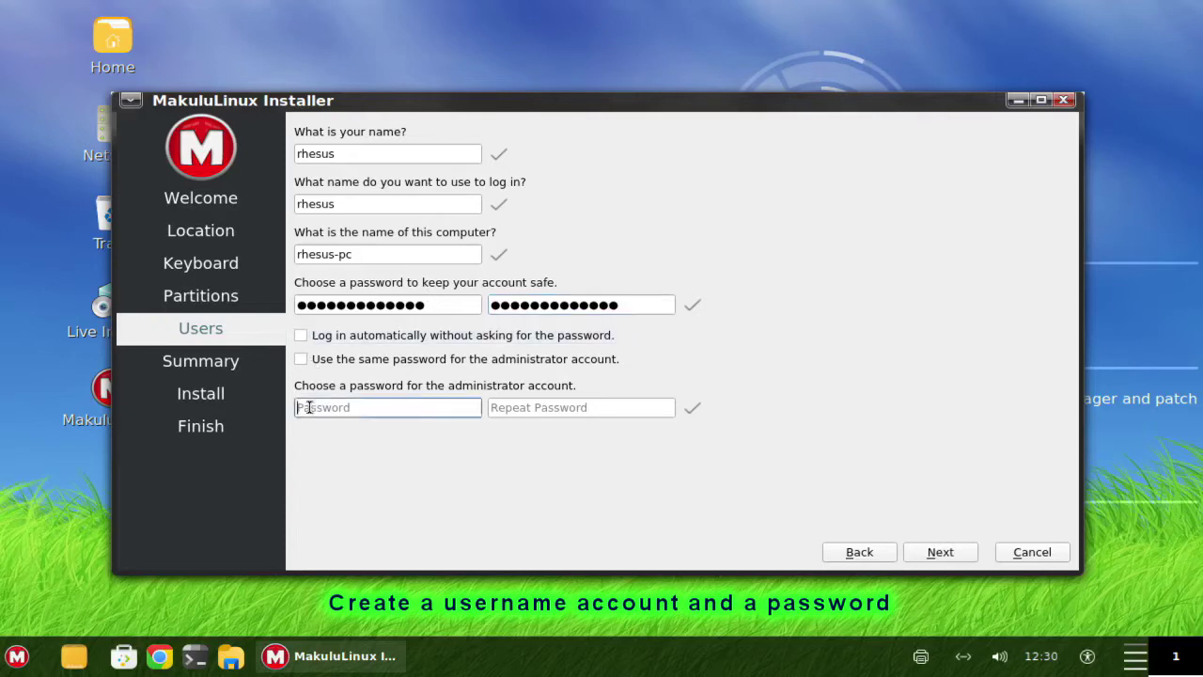
type("*************")
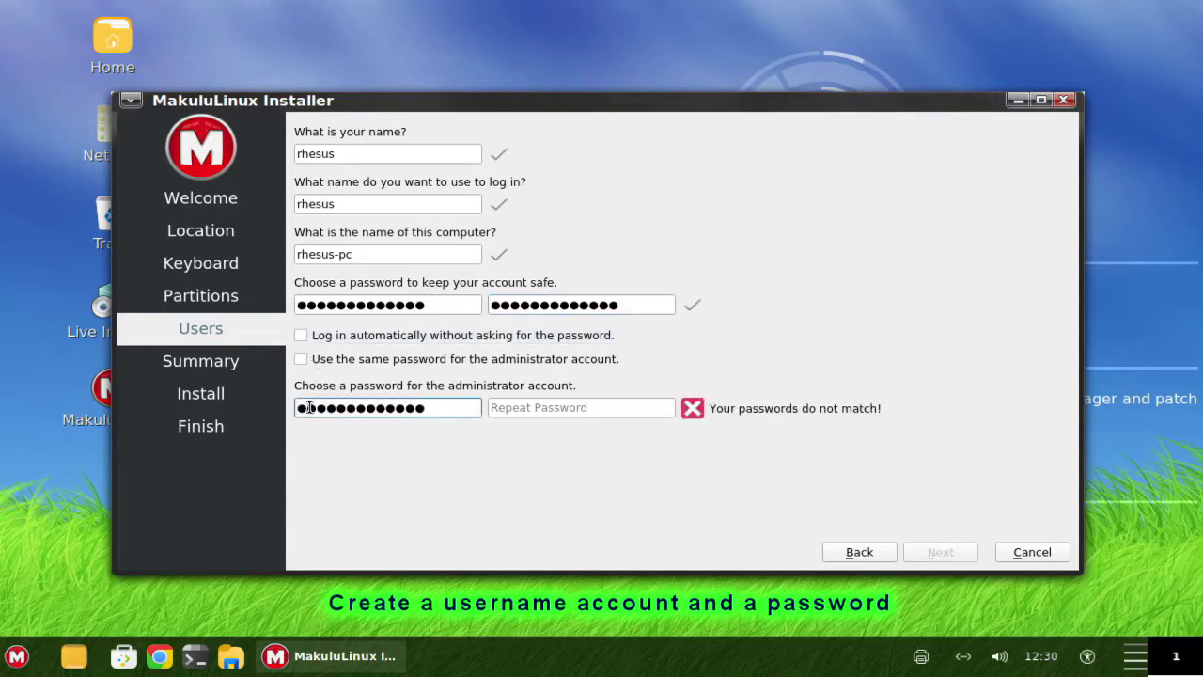
key("Tab")
type("*************")
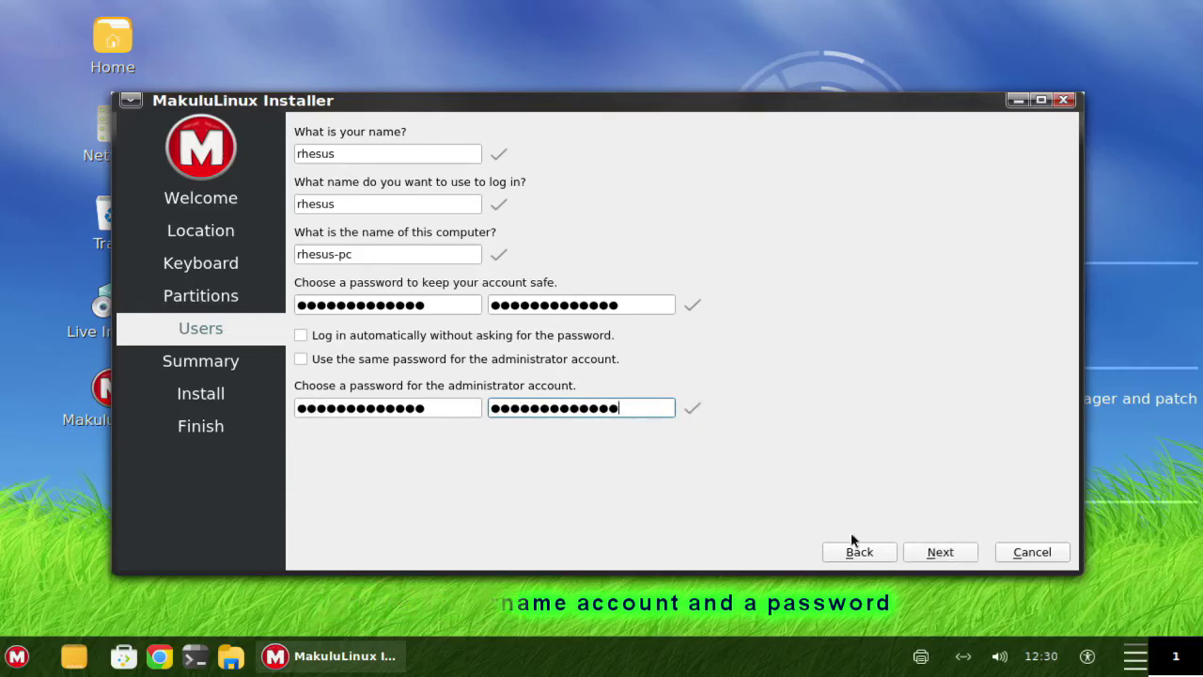
left_click(944, 554)
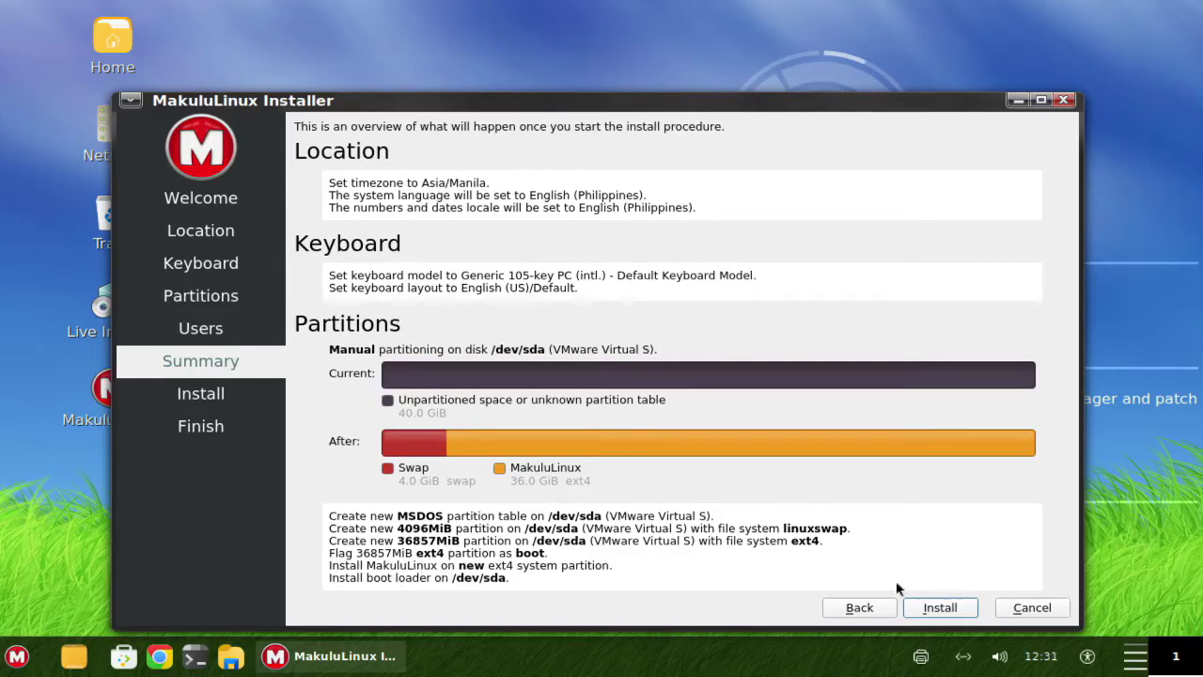
Start the installation and, once it is done, finish the installer with an immediate restart
left_click(959, 607)
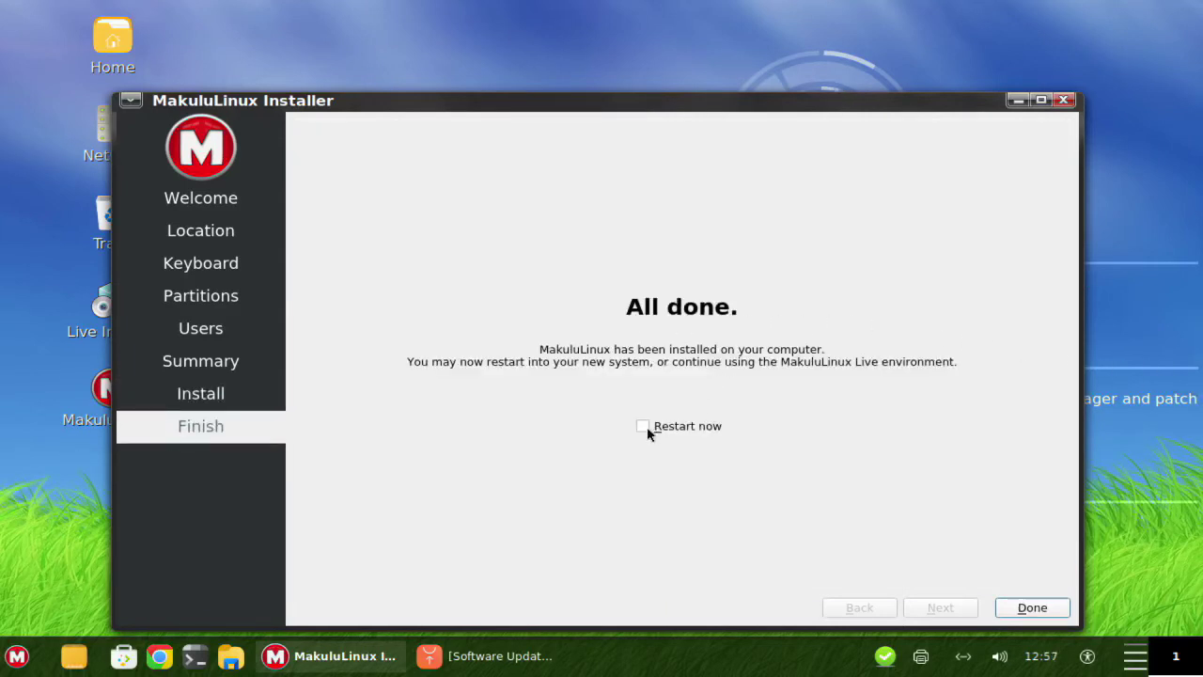
left_click(643, 427)
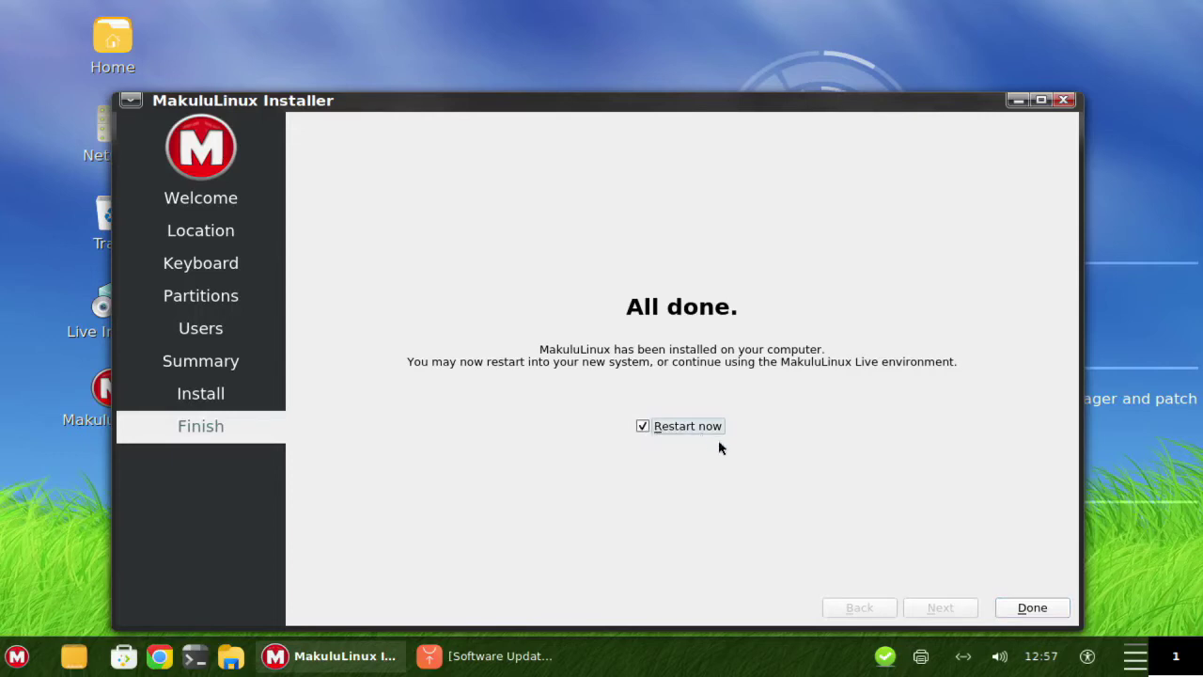
left_click(1032, 608)
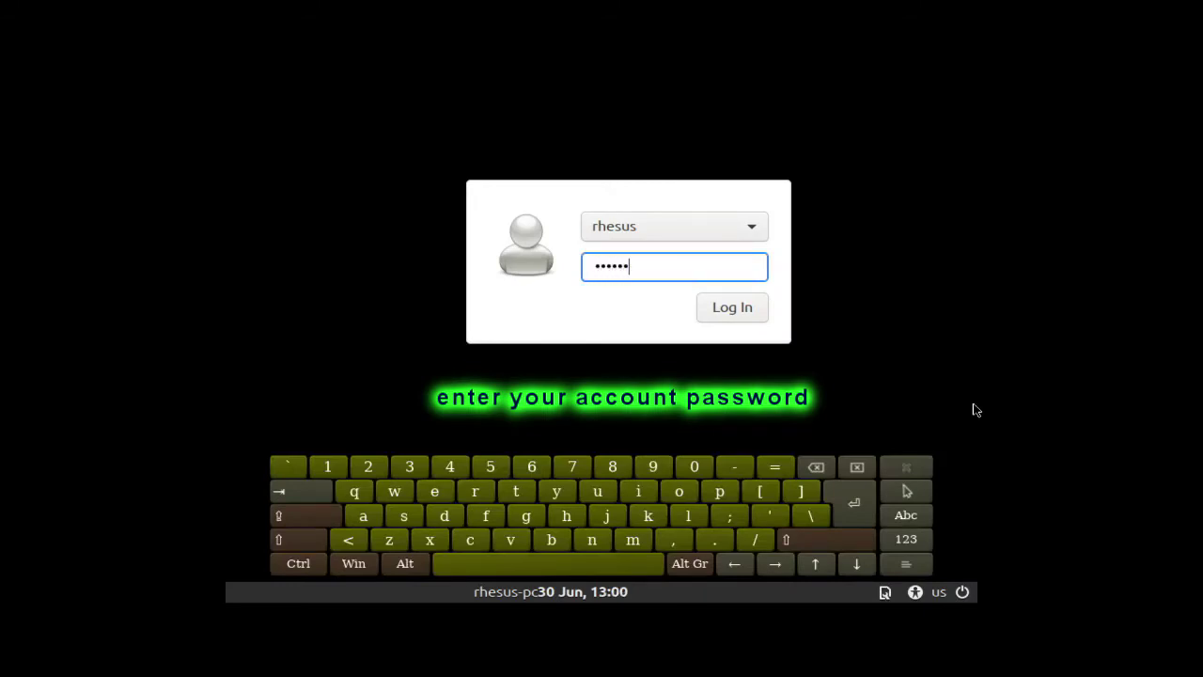
Log in with the account password and skip through the first-run setup pages, from network to themes, until the setup is finished
key("Return")
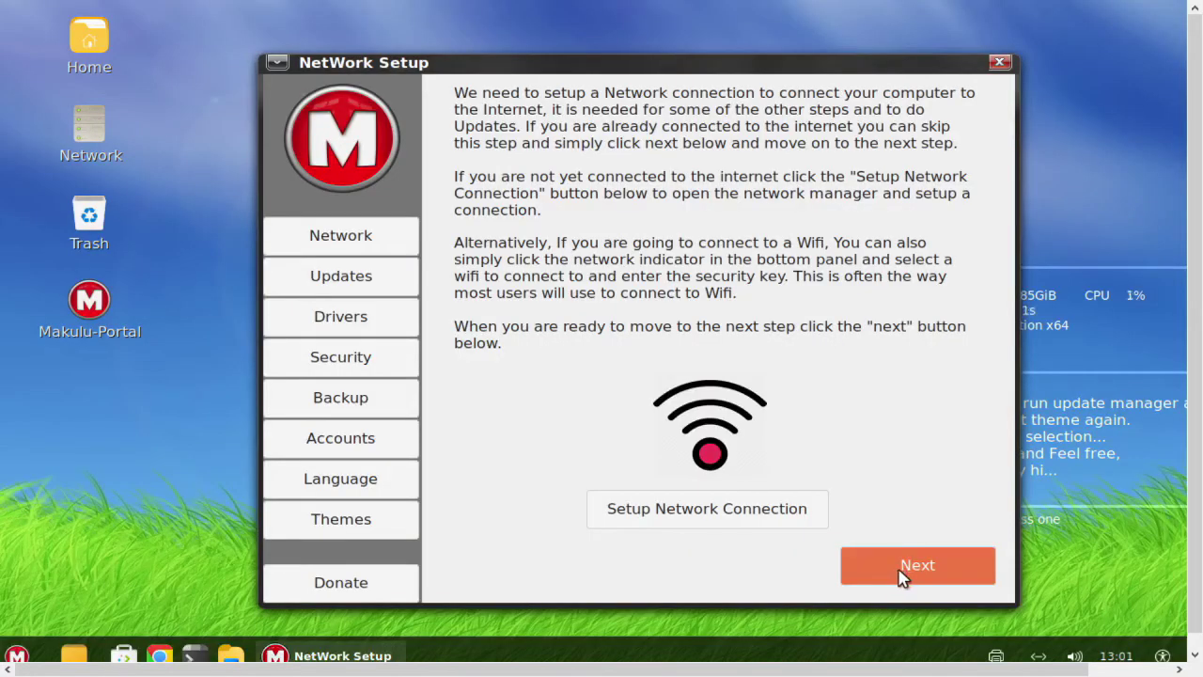
left_click(901, 576)
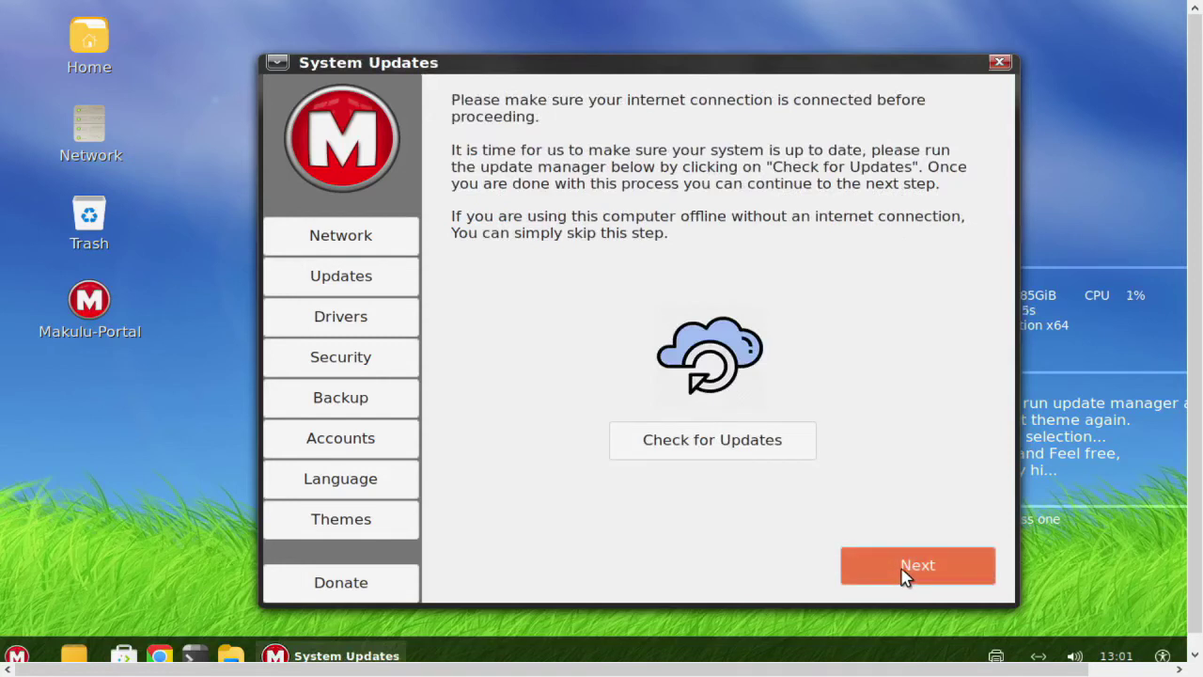
left_click(904, 576)
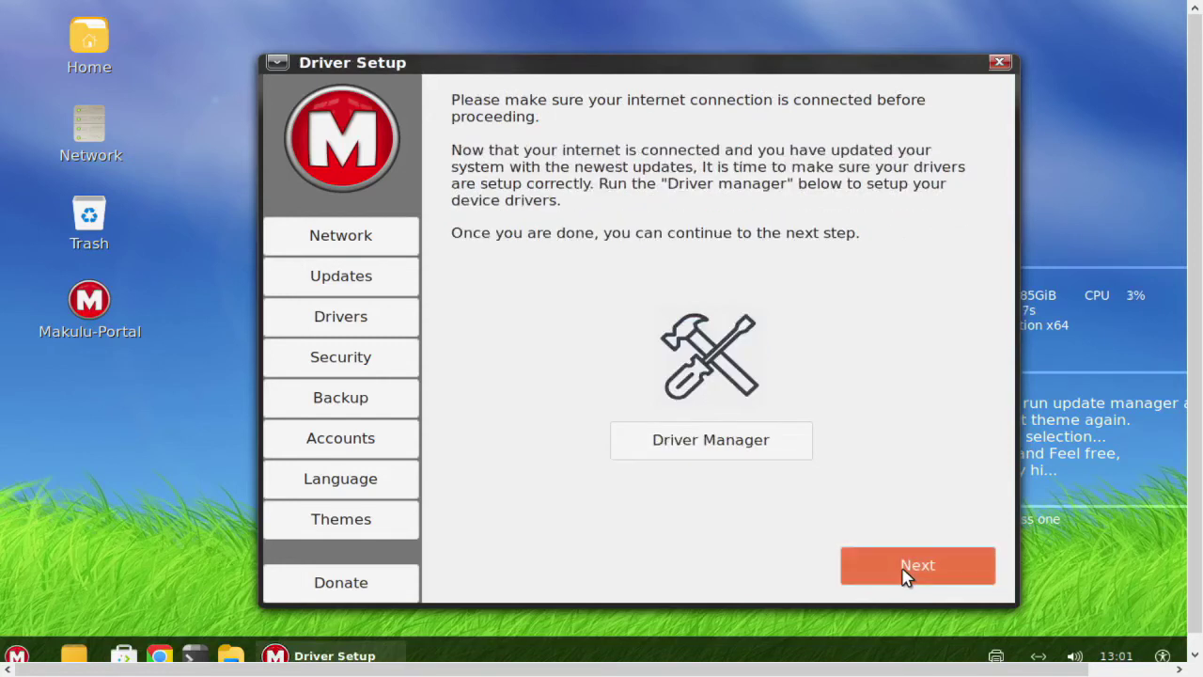
left_click(904, 576)
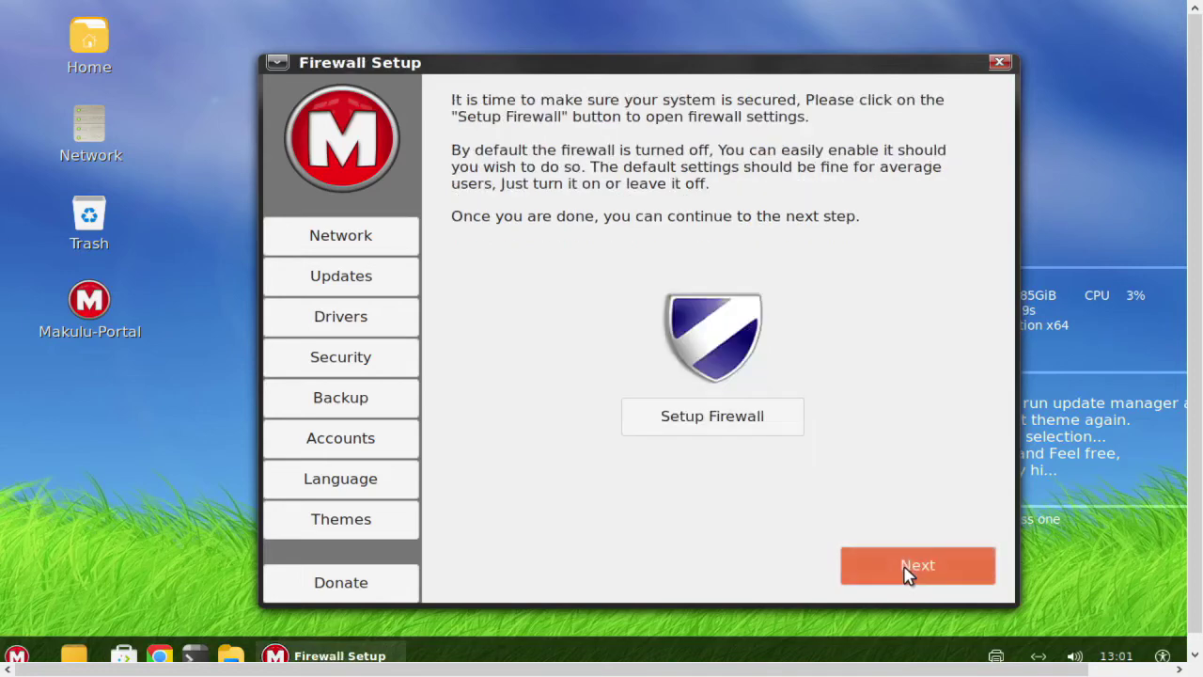
left_click(904, 576)
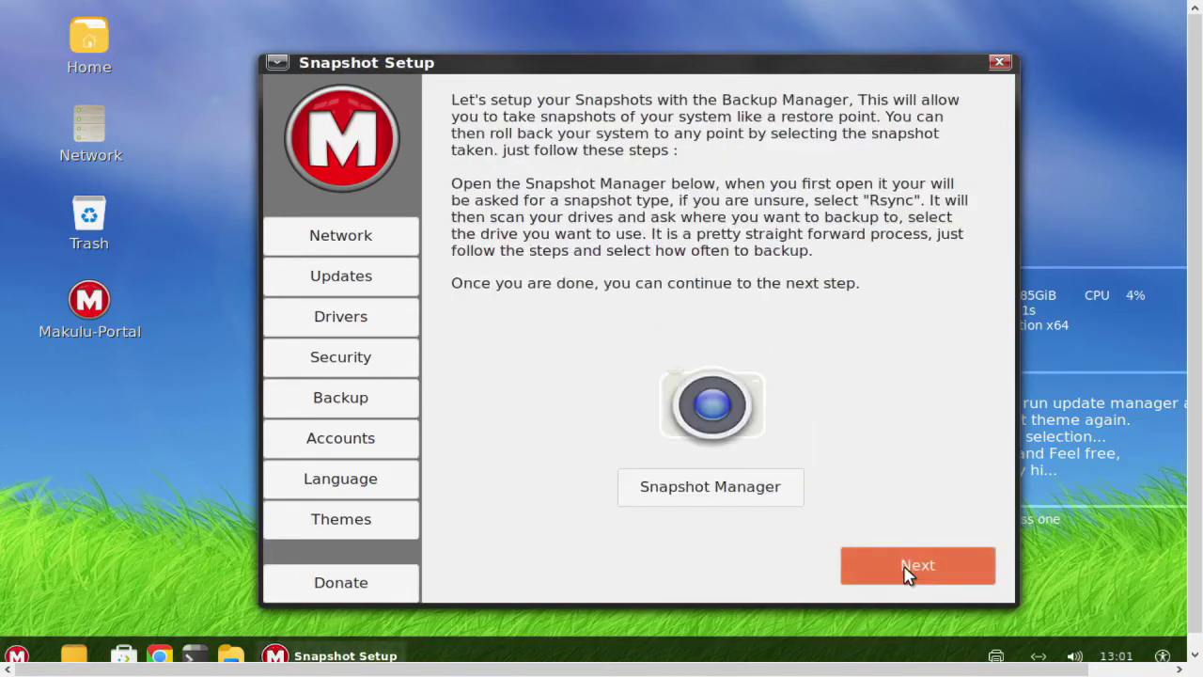
left_click(908, 574)
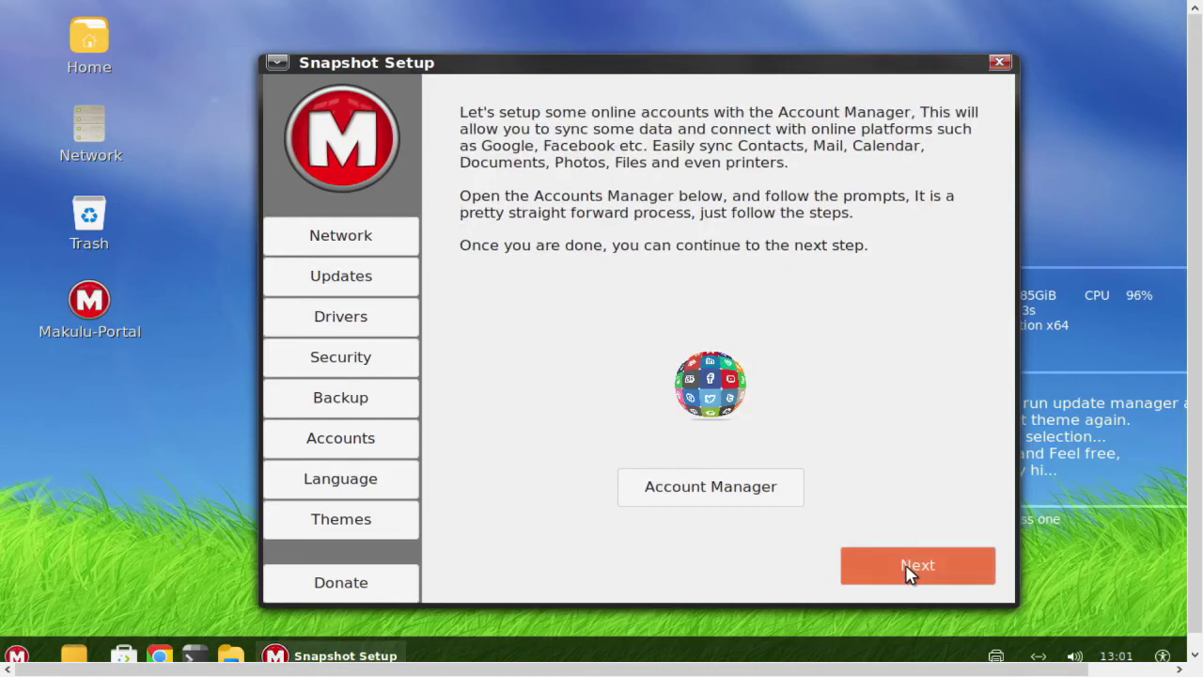
left_click(908, 574)
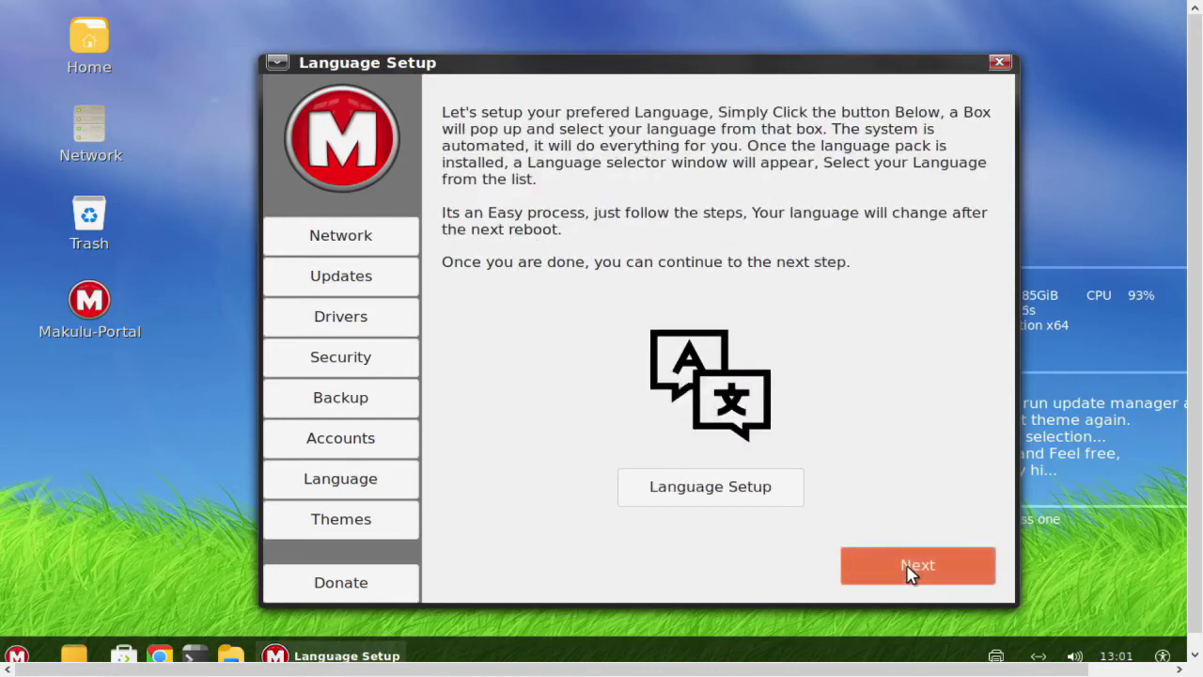
left_click(909, 574)
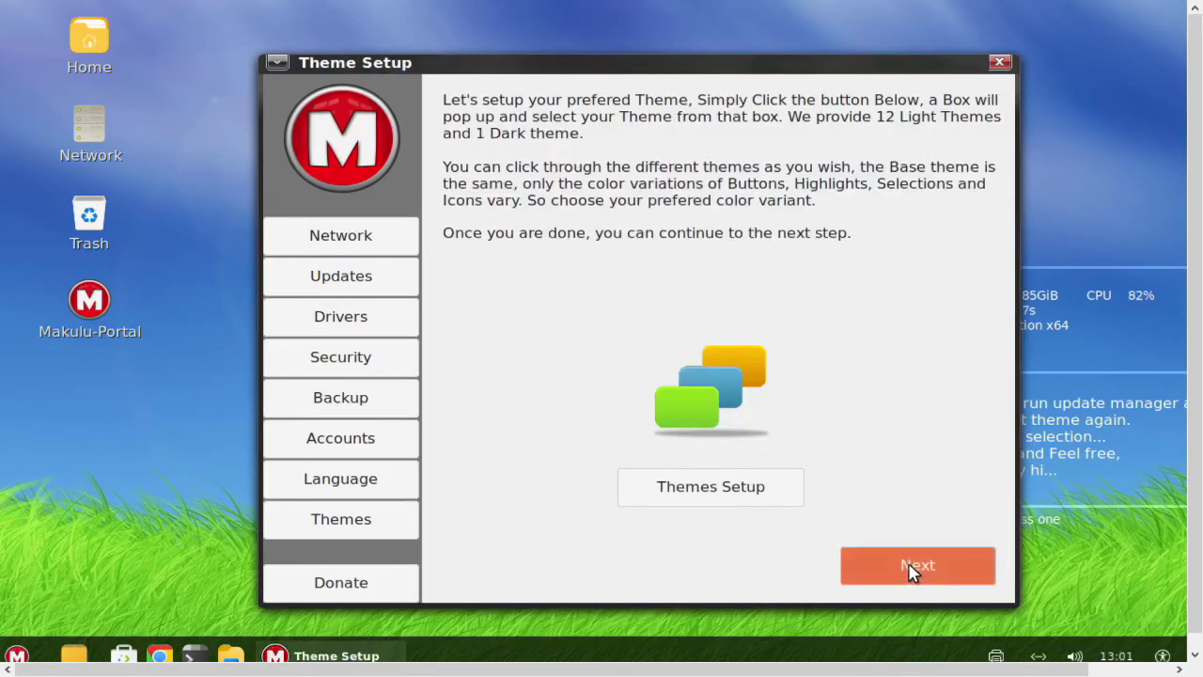
left_click(915, 571)
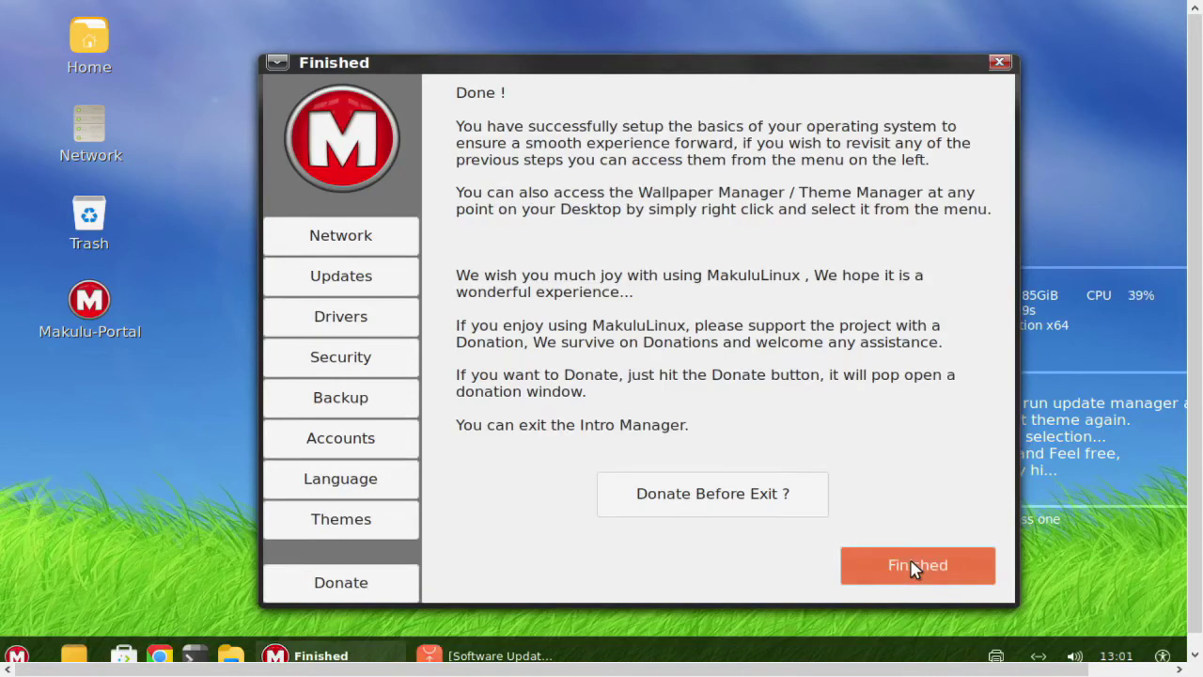
left_click(914, 569)
Set the display resolution to 1280 x 768 (16:10), keep the new configuration and close the display settings
right_click(431, 246)
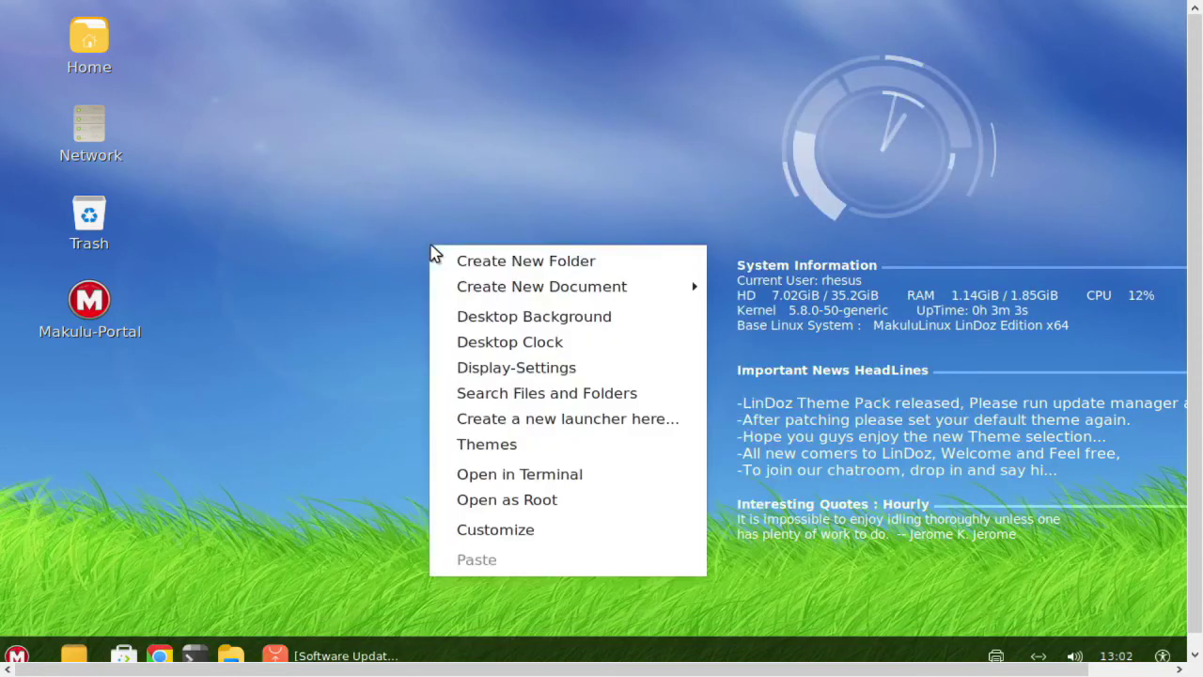
left_click(511, 369)
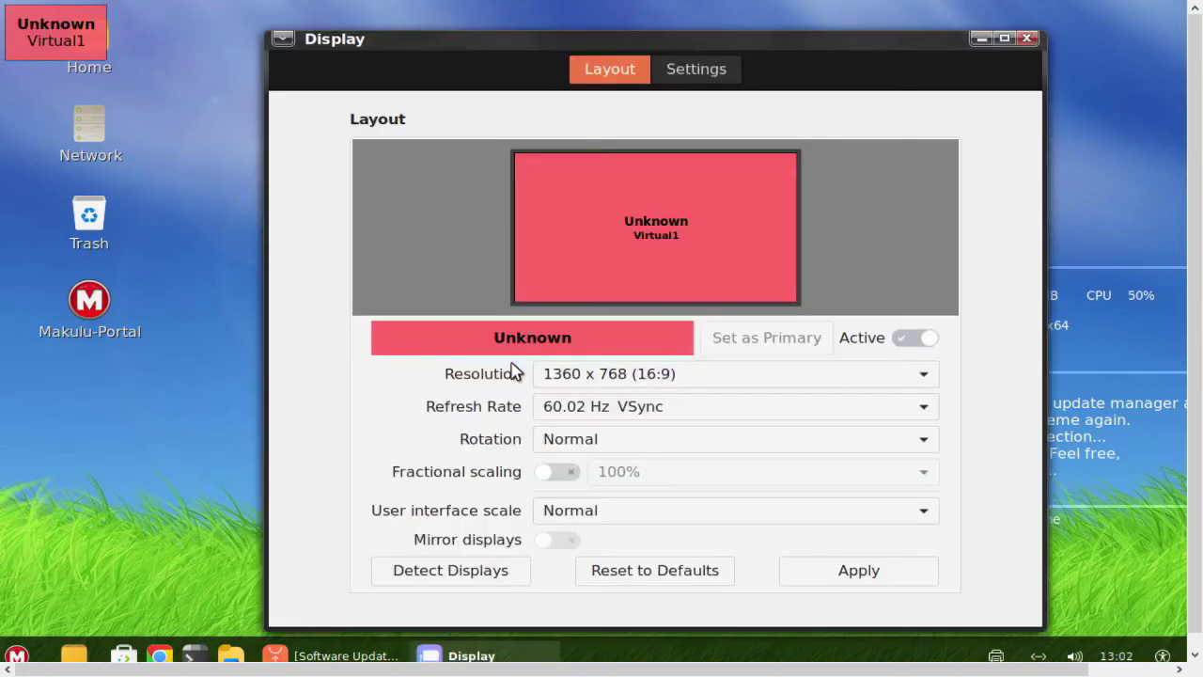
left_click(677, 385)
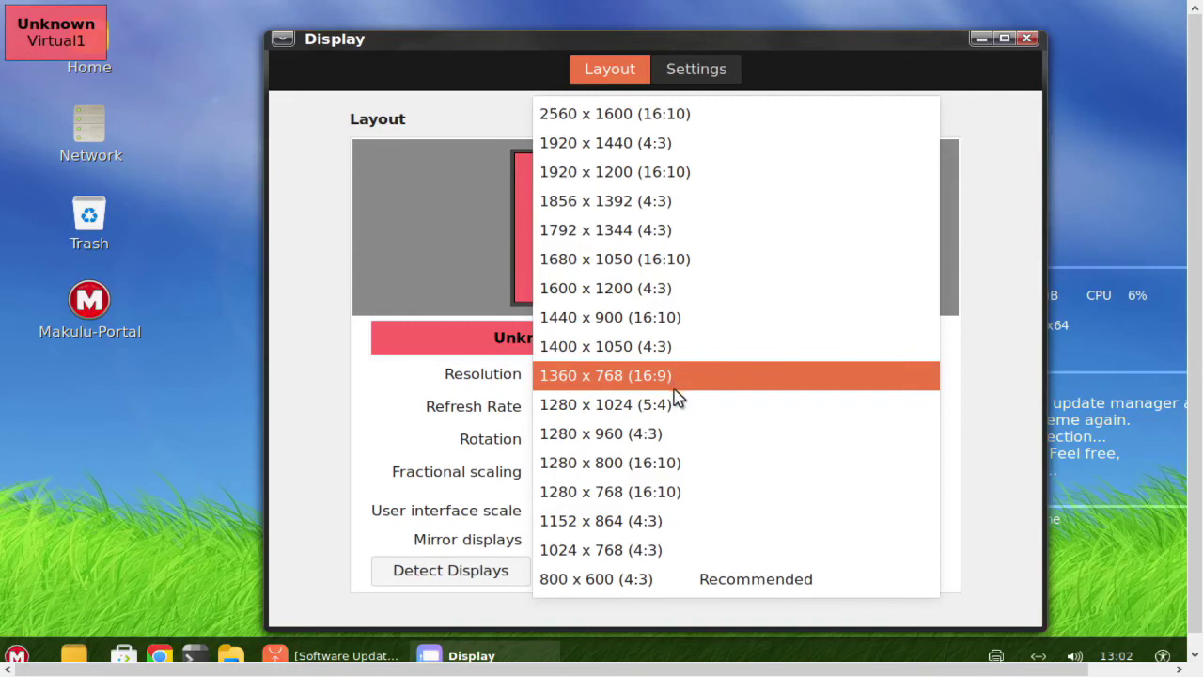
left_click(631, 494)
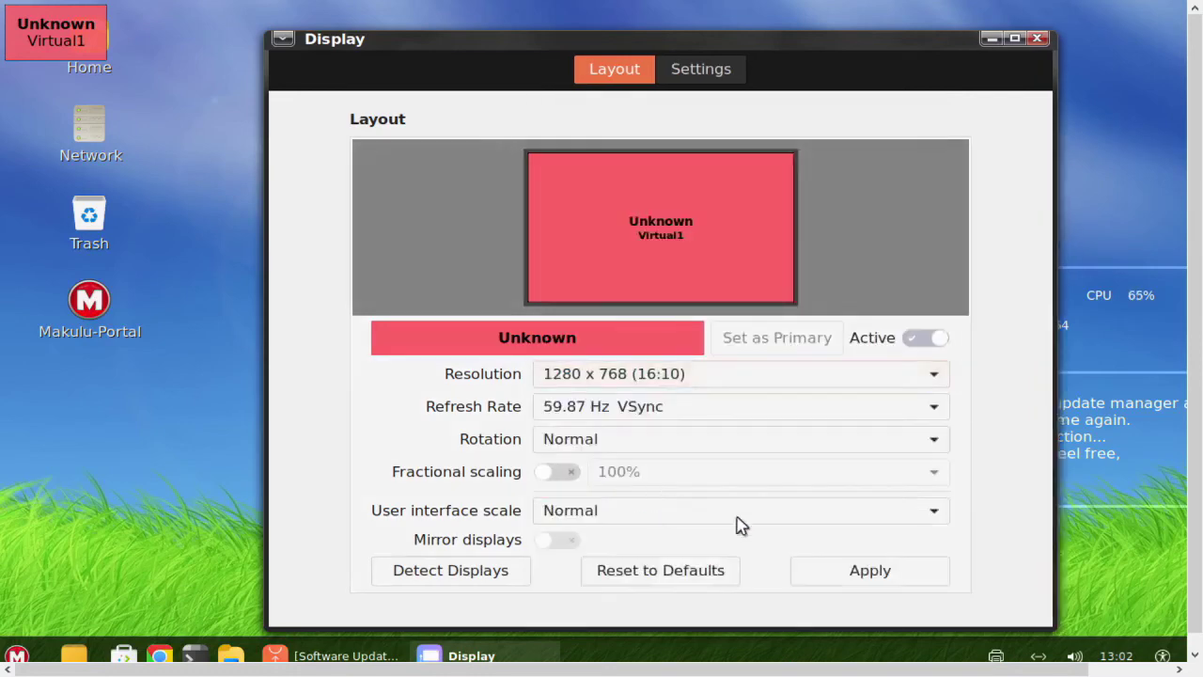
left_click(874, 571)
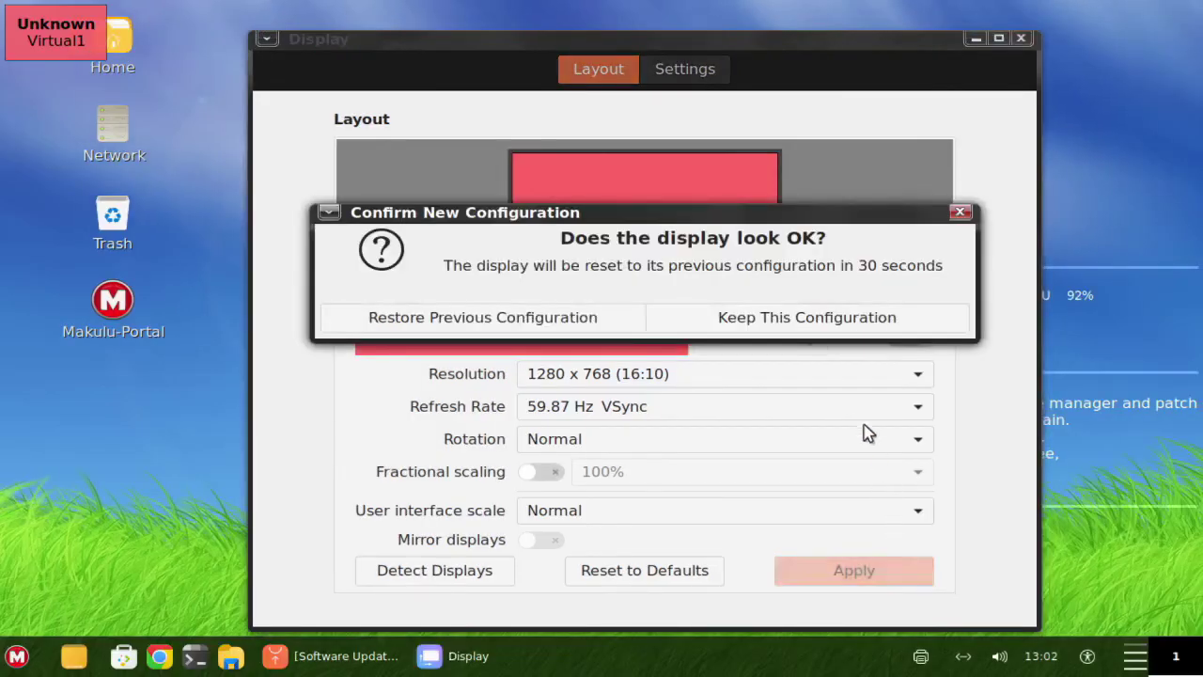
left_click(824, 320)
left_click(1022, 37)
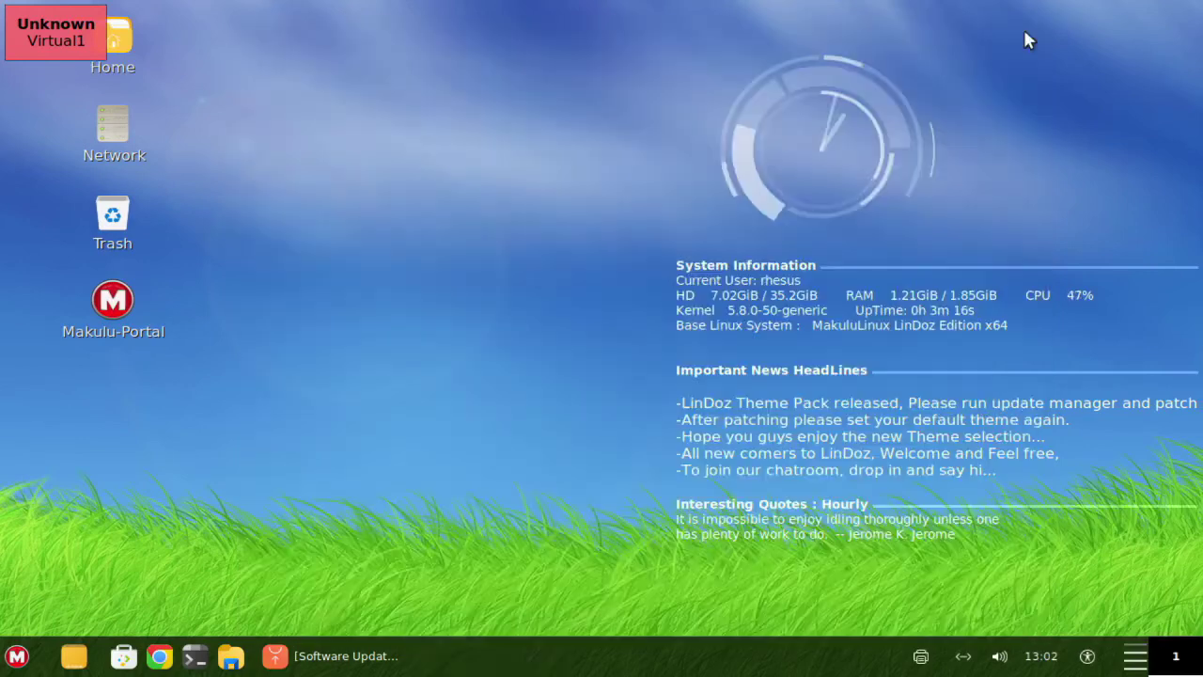
Browse the application menu's categories, including Graphics, Internet, Office, Sound & Video and Administration
left_click(17, 656)
mouse_move(56, 150)
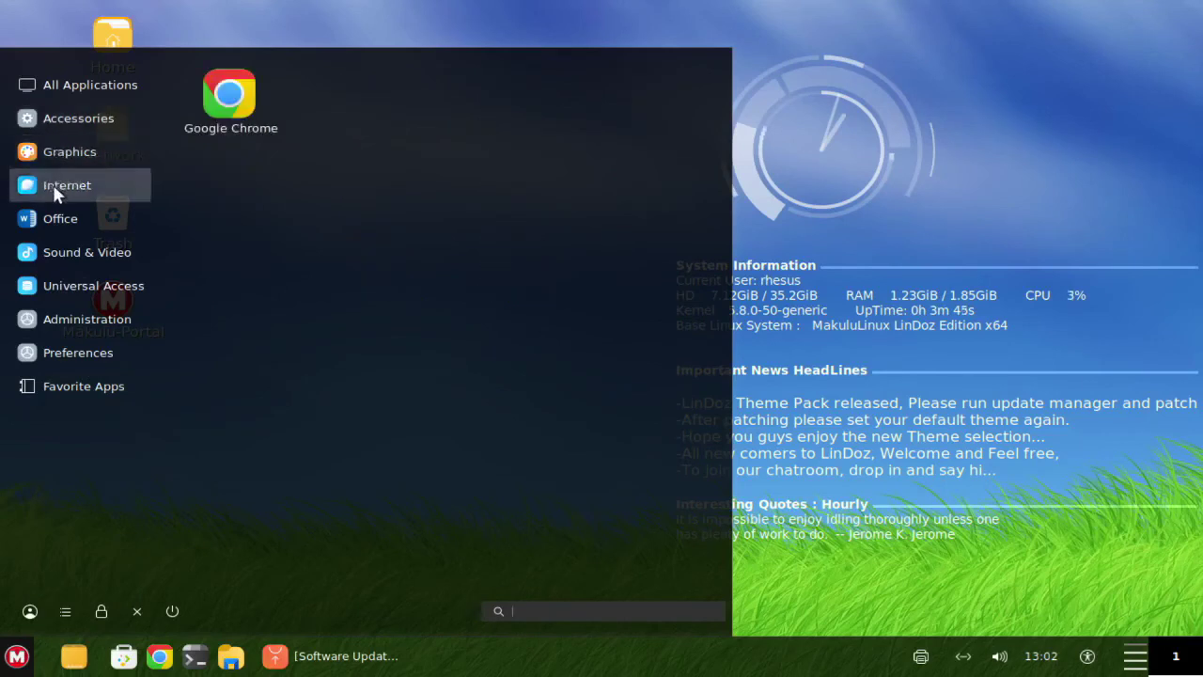
mouse_move(52, 222)
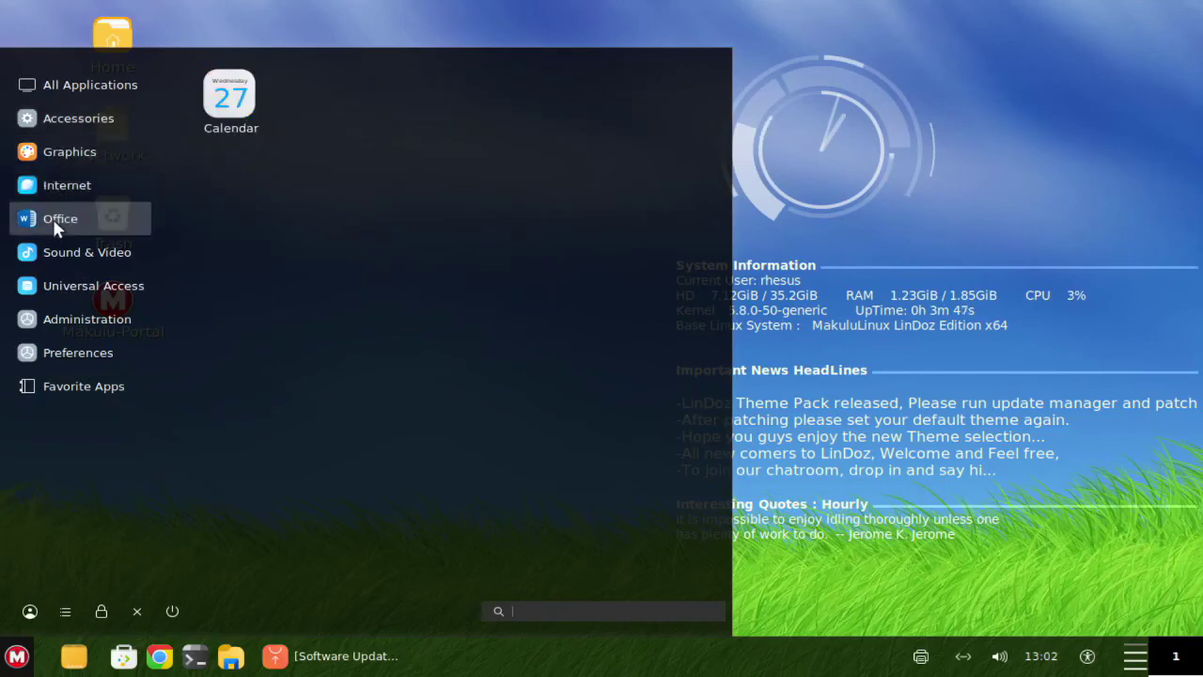
mouse_move(59, 248)
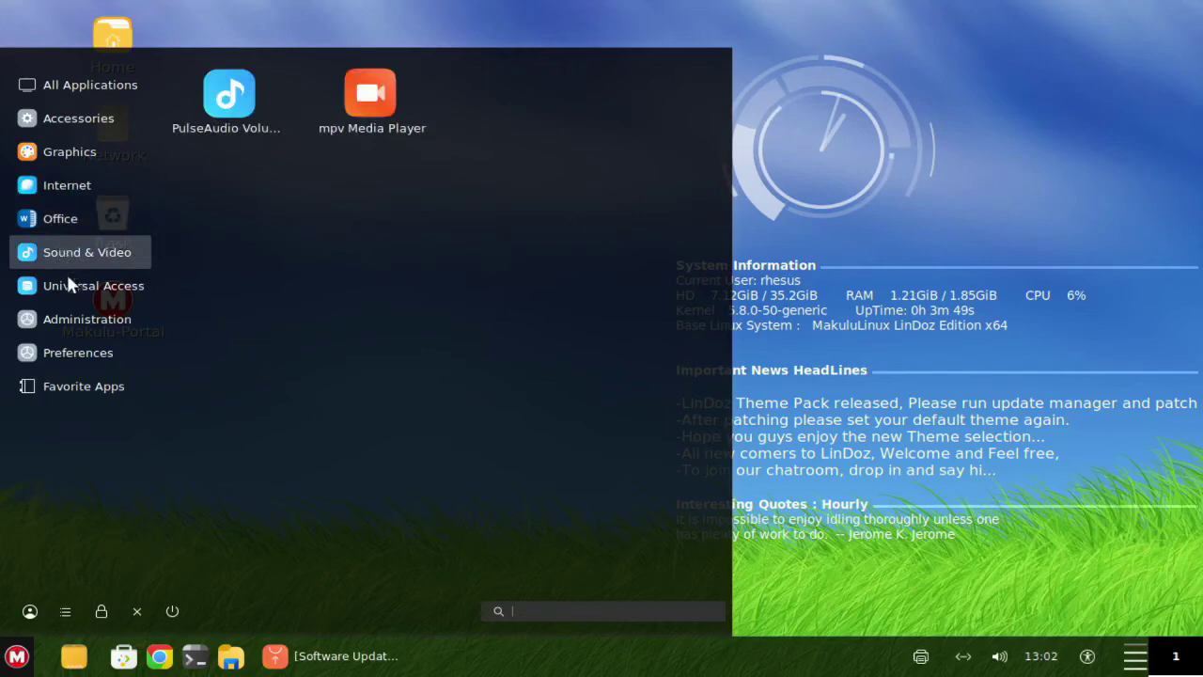
mouse_move(65, 322)
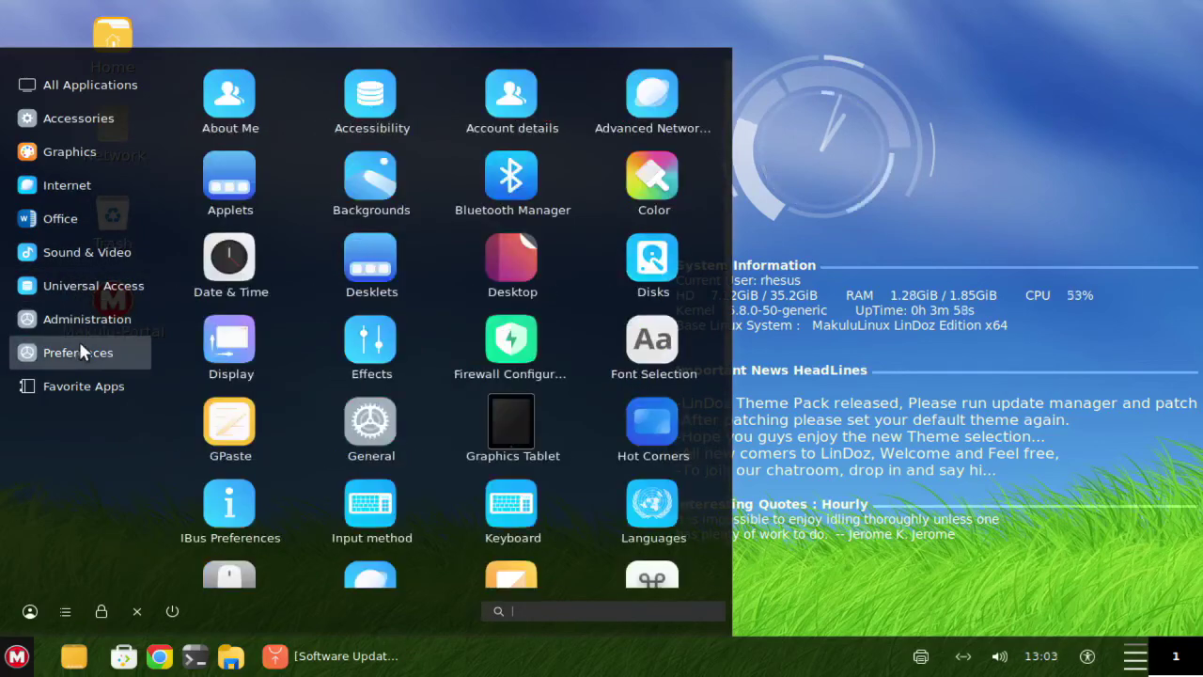
View the resource usage in System Monitor from the favorite apps, then close it and reopen the application menu
mouse_move(80, 384)
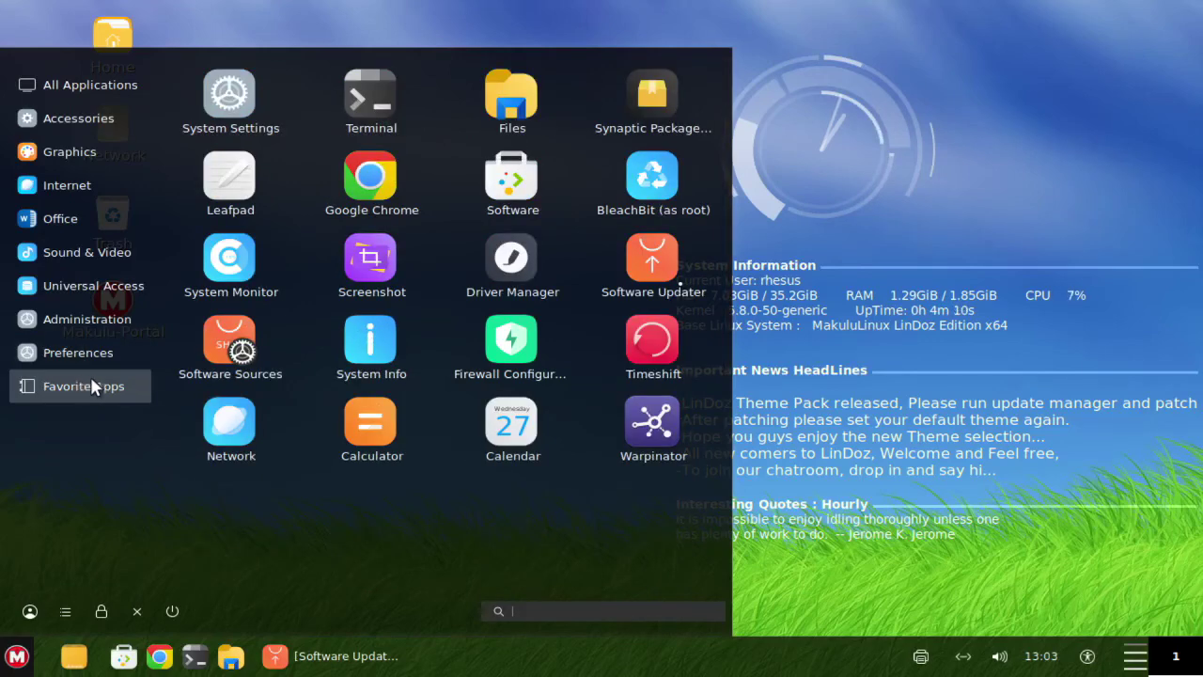
left_click(230, 263)
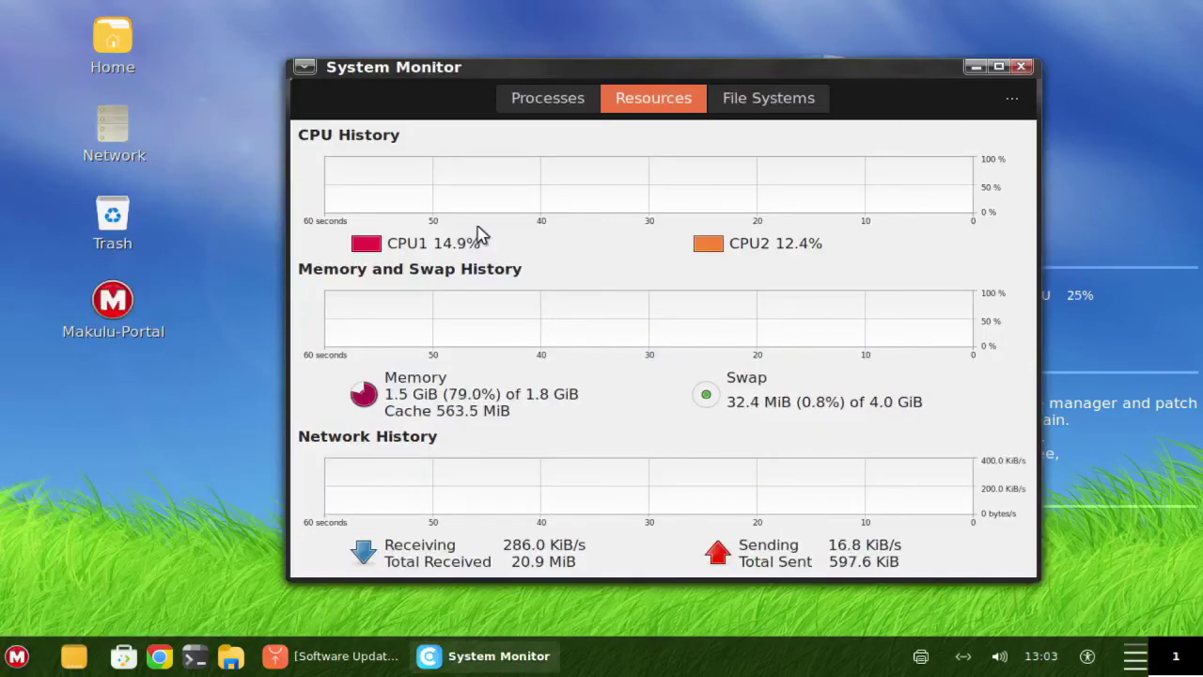
left_click(1022, 66)
left_click(7, 660)
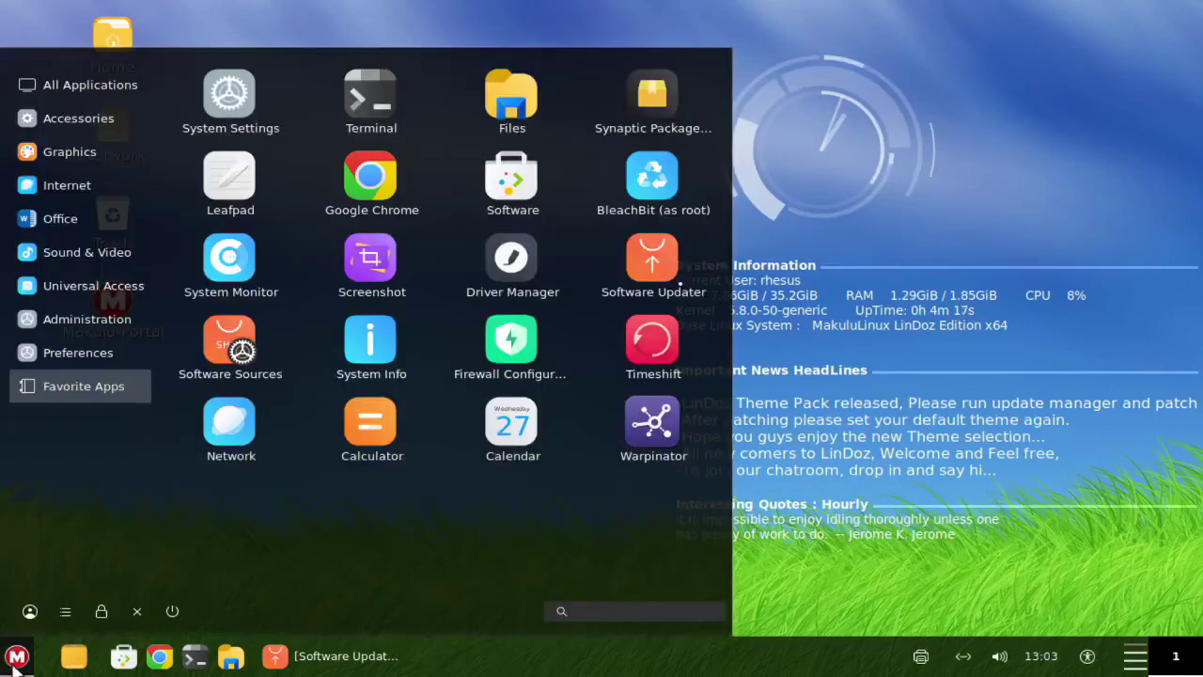
Launch CoreCtrl from all applications, authenticate with the account password, view its profiles and close it
mouse_move(73, 90)
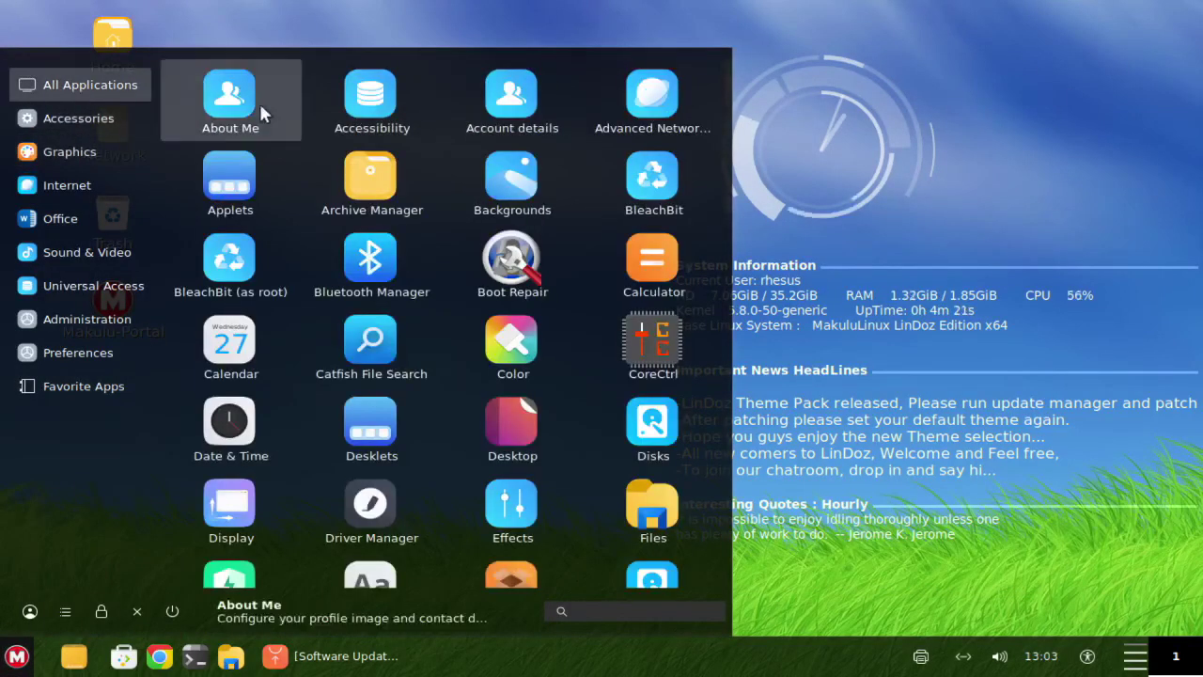
left_click(648, 350)
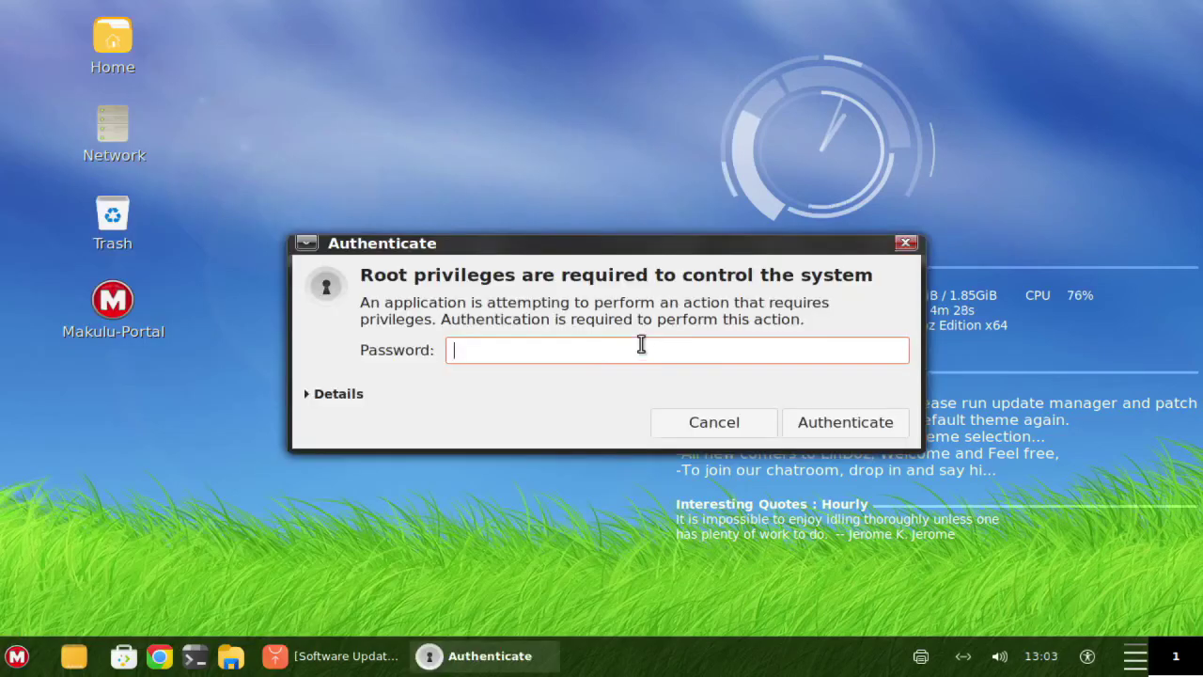
type("••••••••••••••")
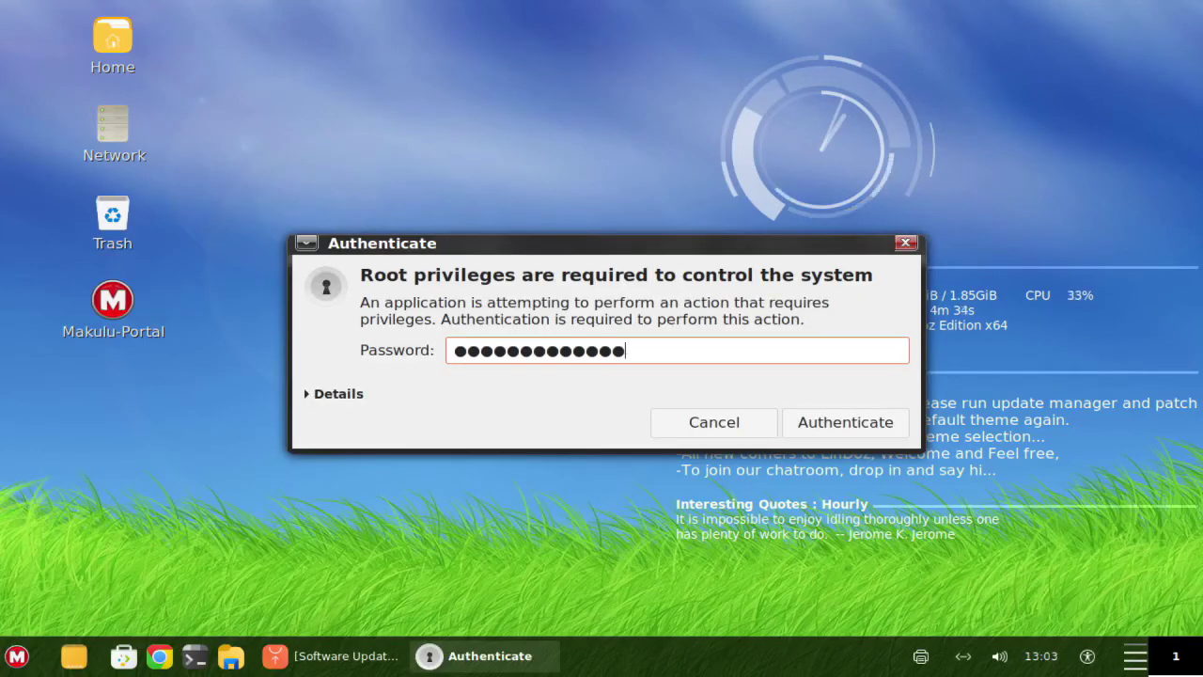
key("Return")
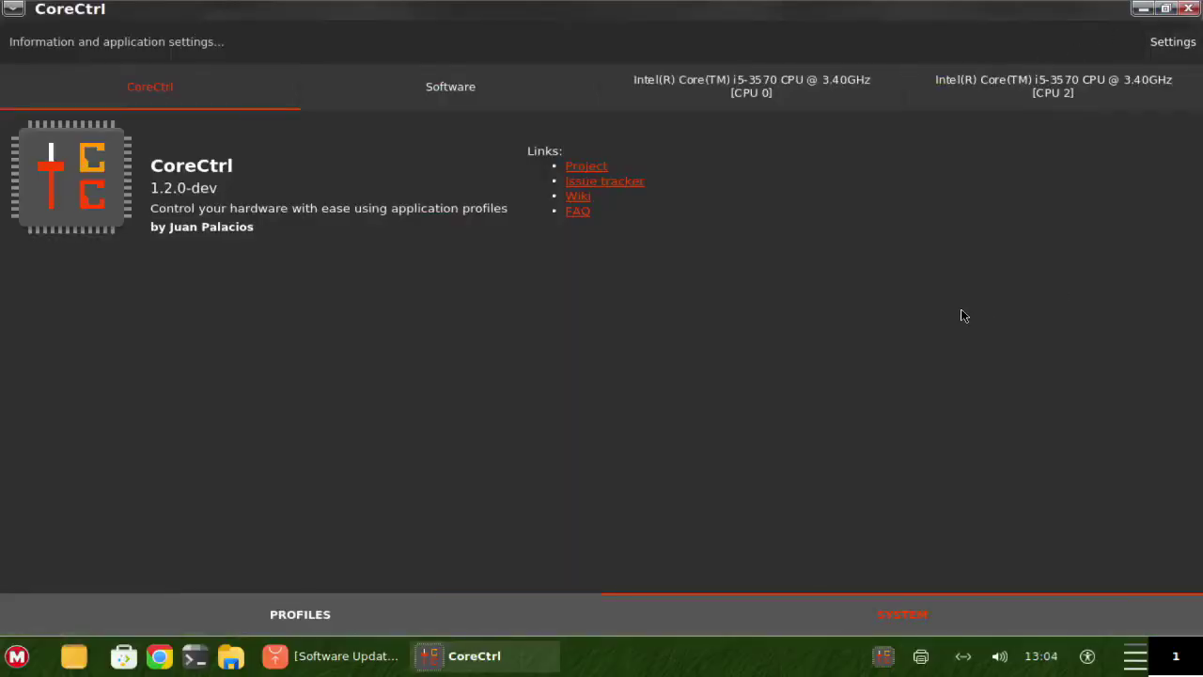
left_click(328, 617)
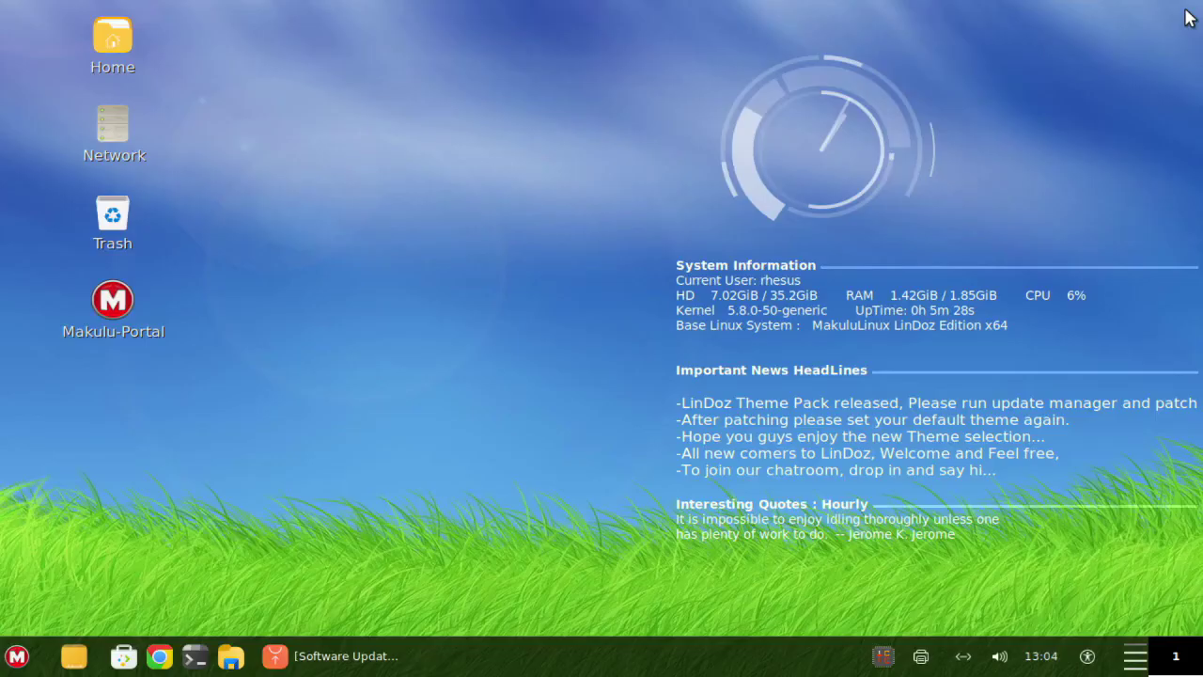
left_click(1188, 9)
Install the available Google Chrome update in Software Updater and dismiss the updater when it finishes
left_click(320, 655)
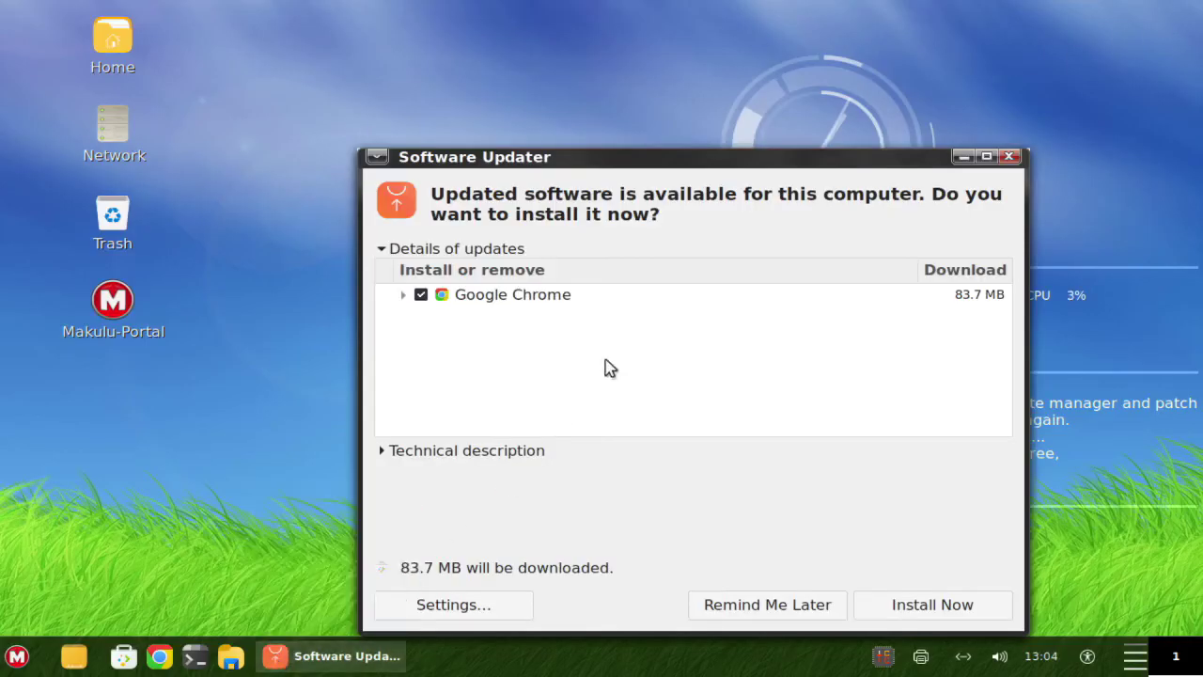
left_click_drag(679, 162, 658, 79)
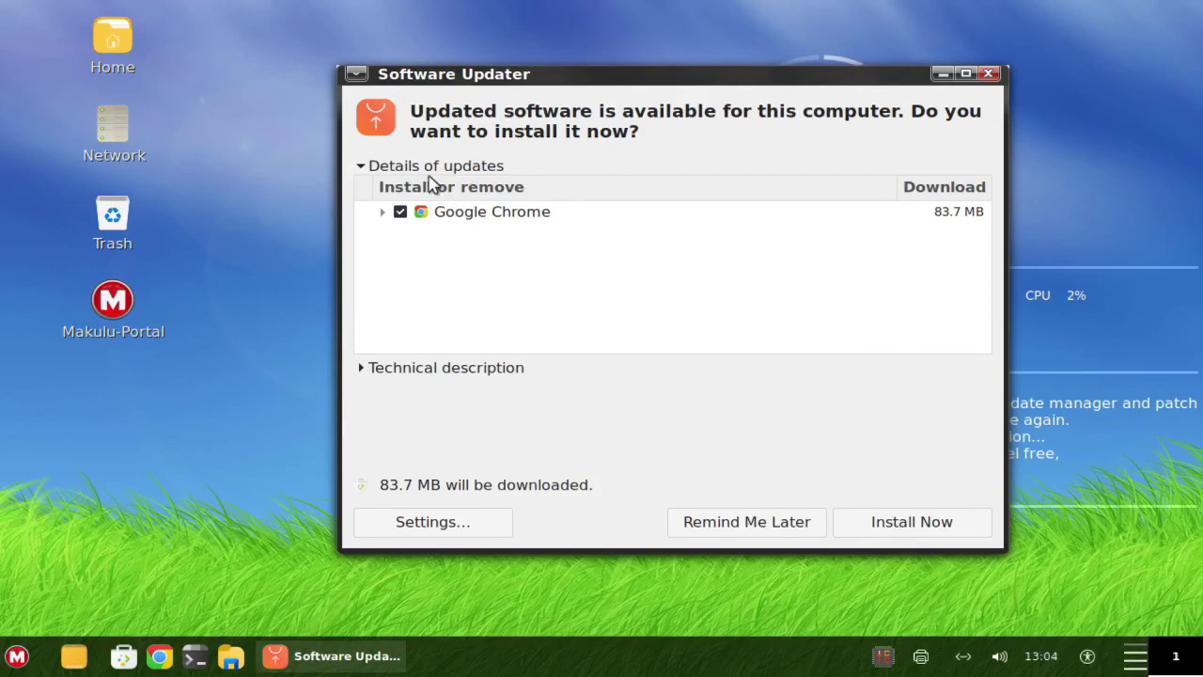
left_click(910, 523)
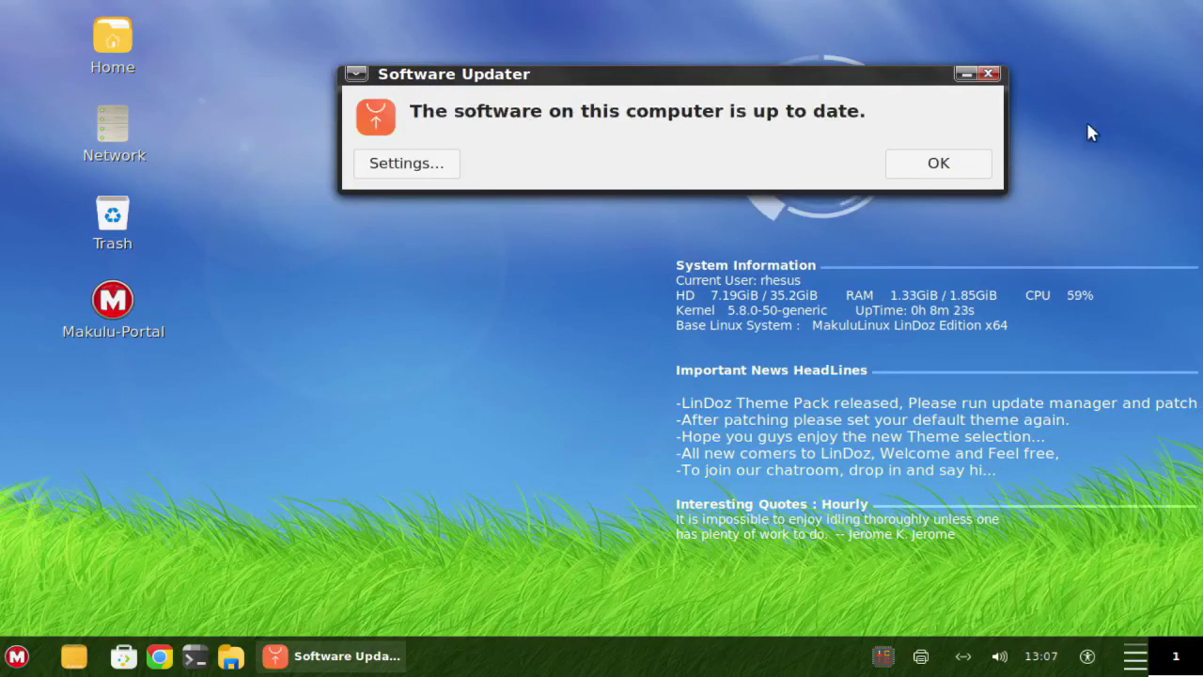
left_click(936, 166)
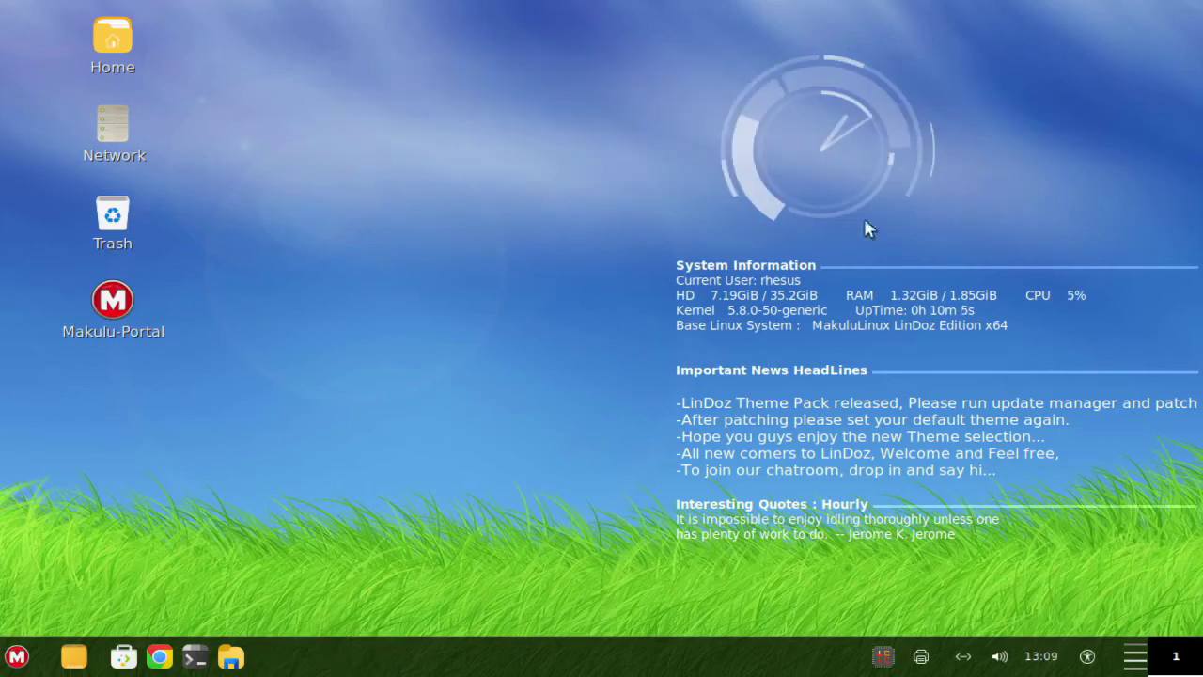
Launch Google Chrome as the default browser with usage statistics and crash reports enabled, and maximize its window
left_click(158, 658)
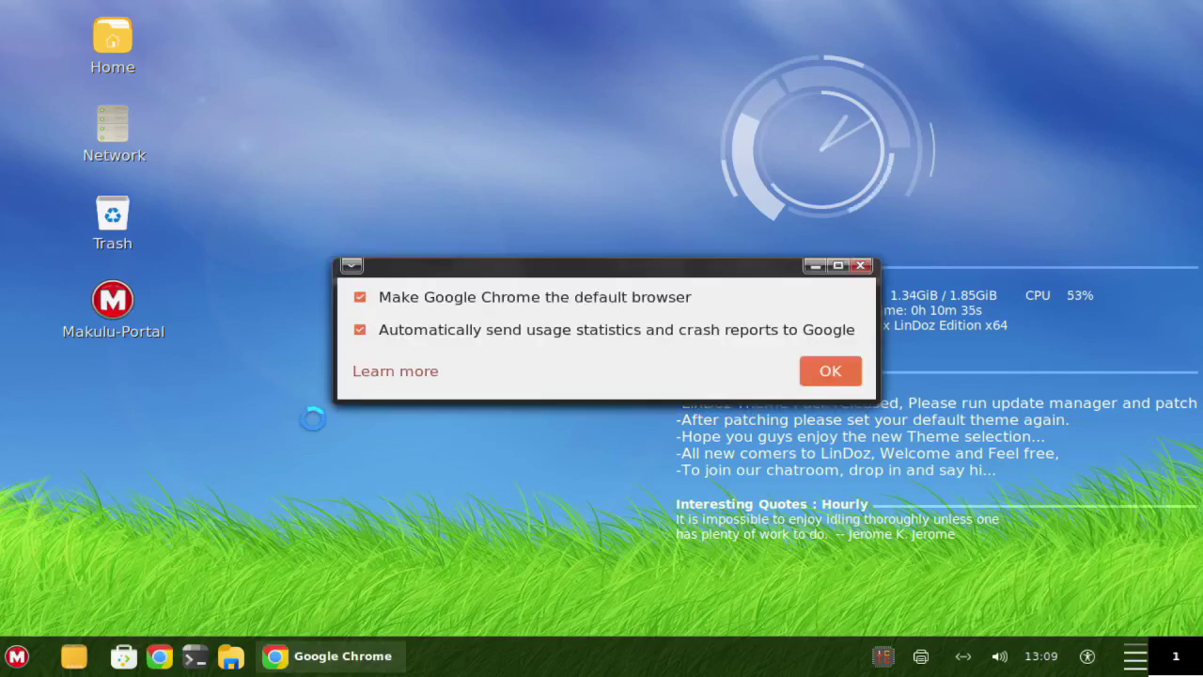
left_click(857, 373)
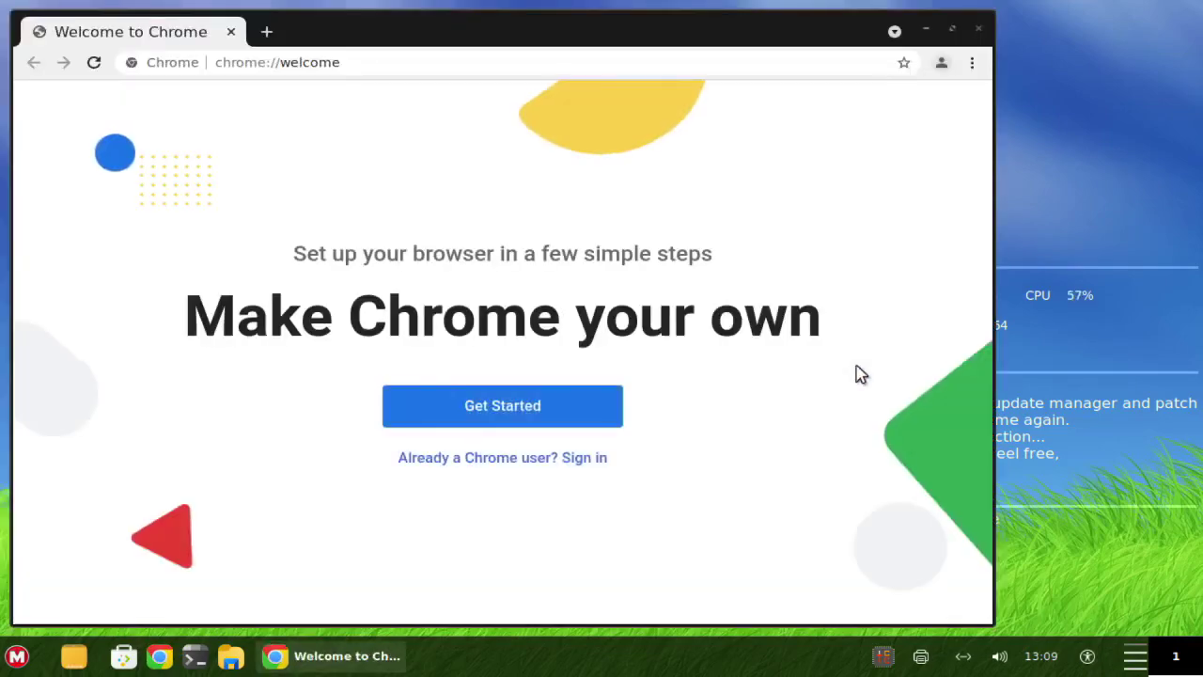
left_click(954, 31)
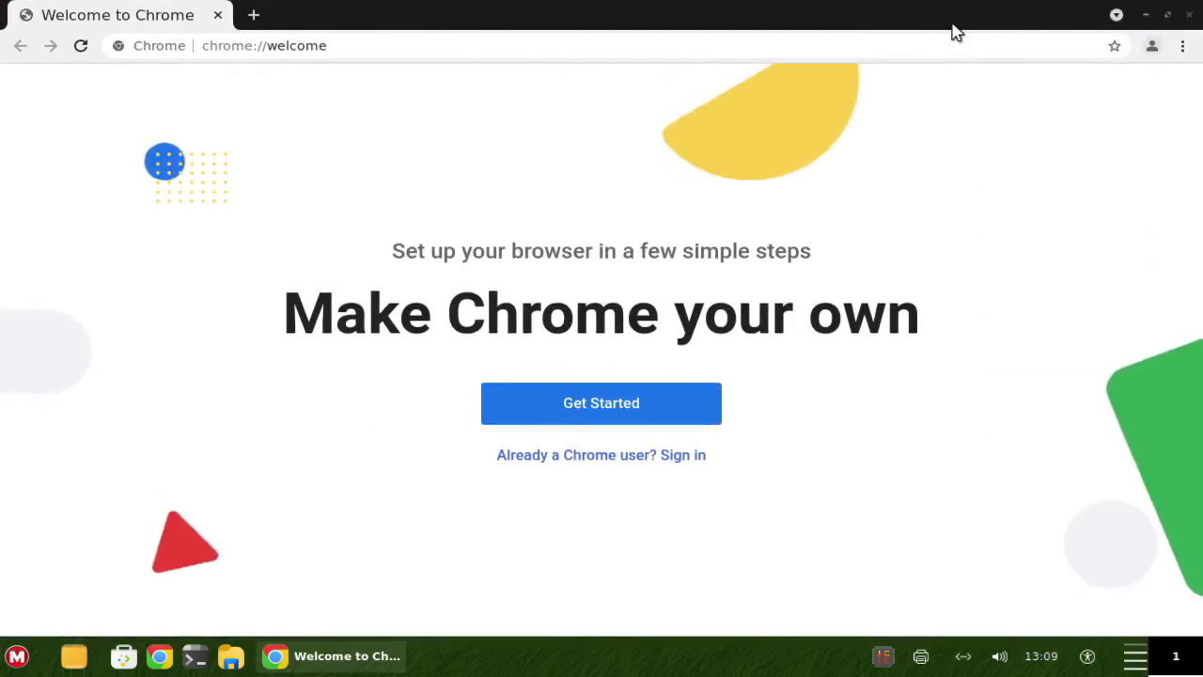
Replace the welcome page's address with youtube.com and load the site
left_click(251, 45)
left_click(253, 46)
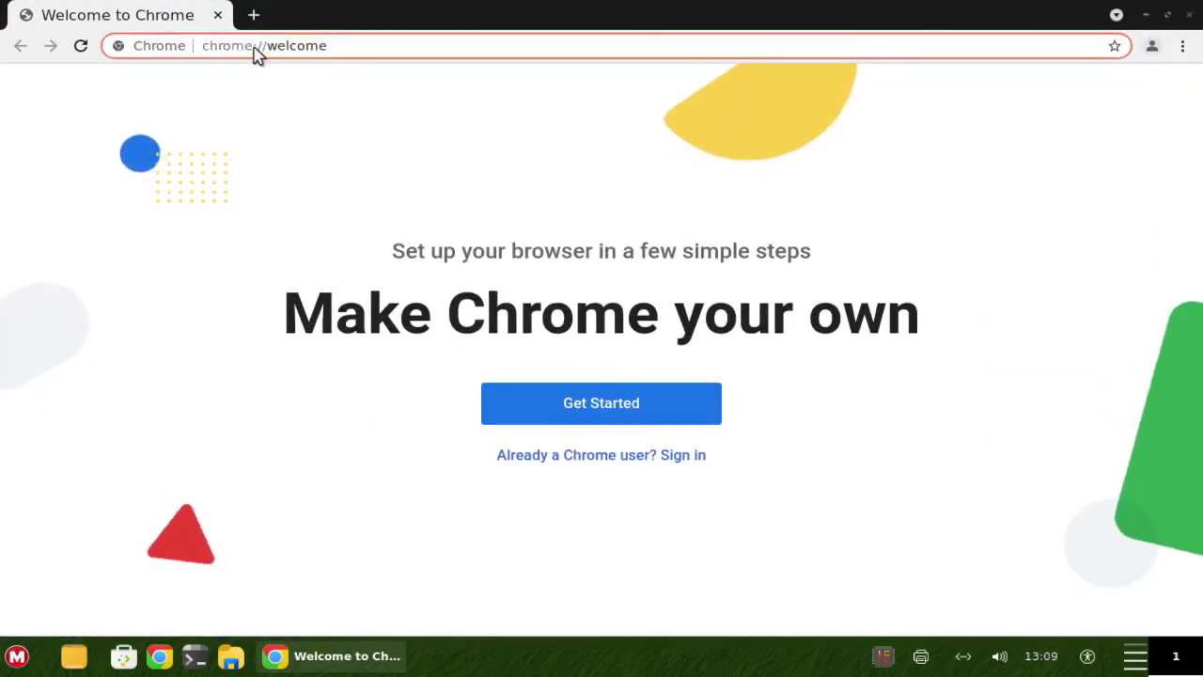
left_click_drag(328, 45, 97, 54)
type("yo")
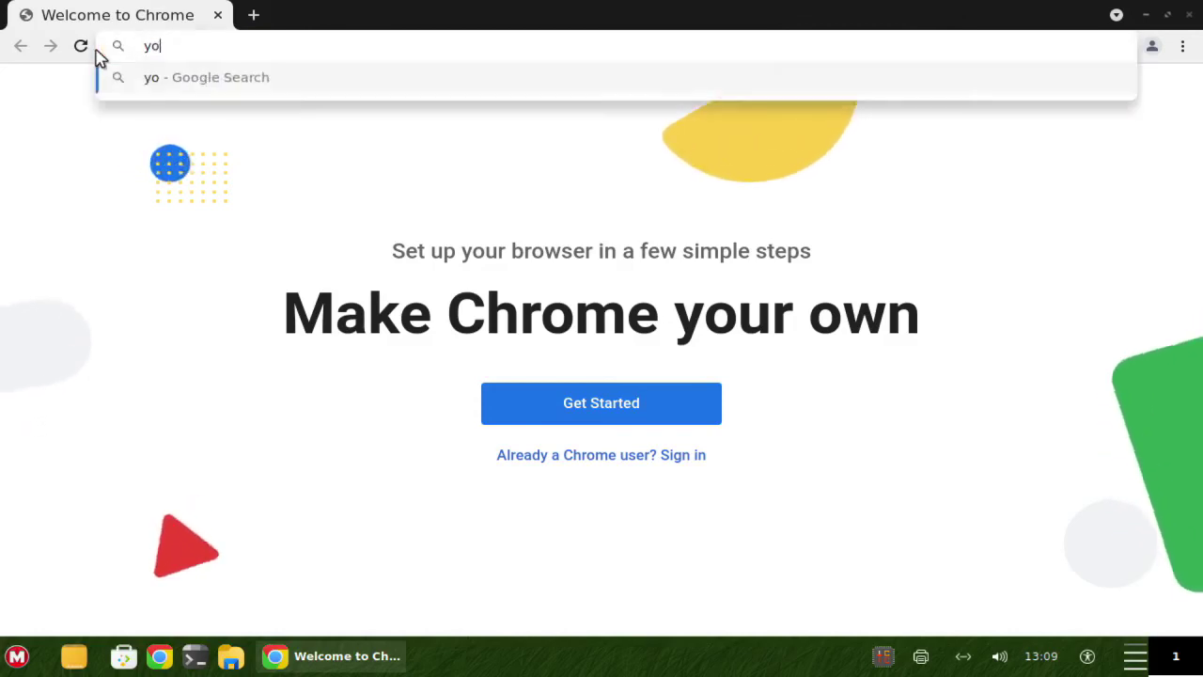
type("utube.com")
key("Return")
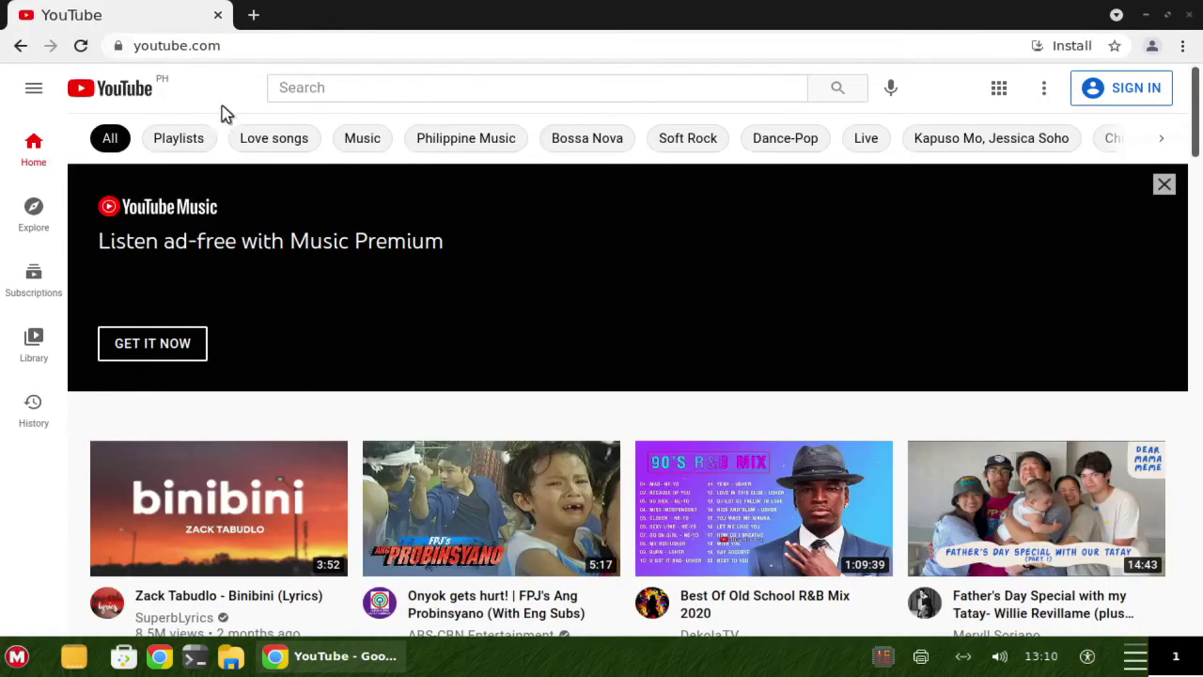
Browse YouTube's Playlists, Electronic Dance Music and Baking categories, then close the browser
left_click(205, 139)
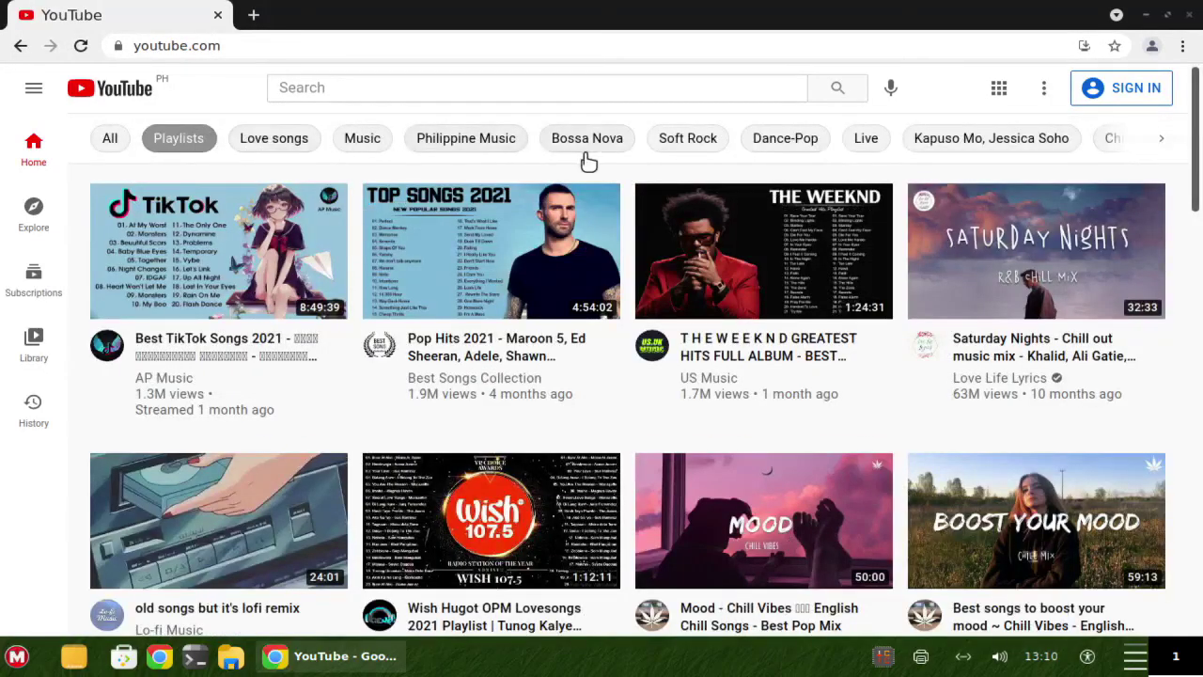
left_click(1162, 147)
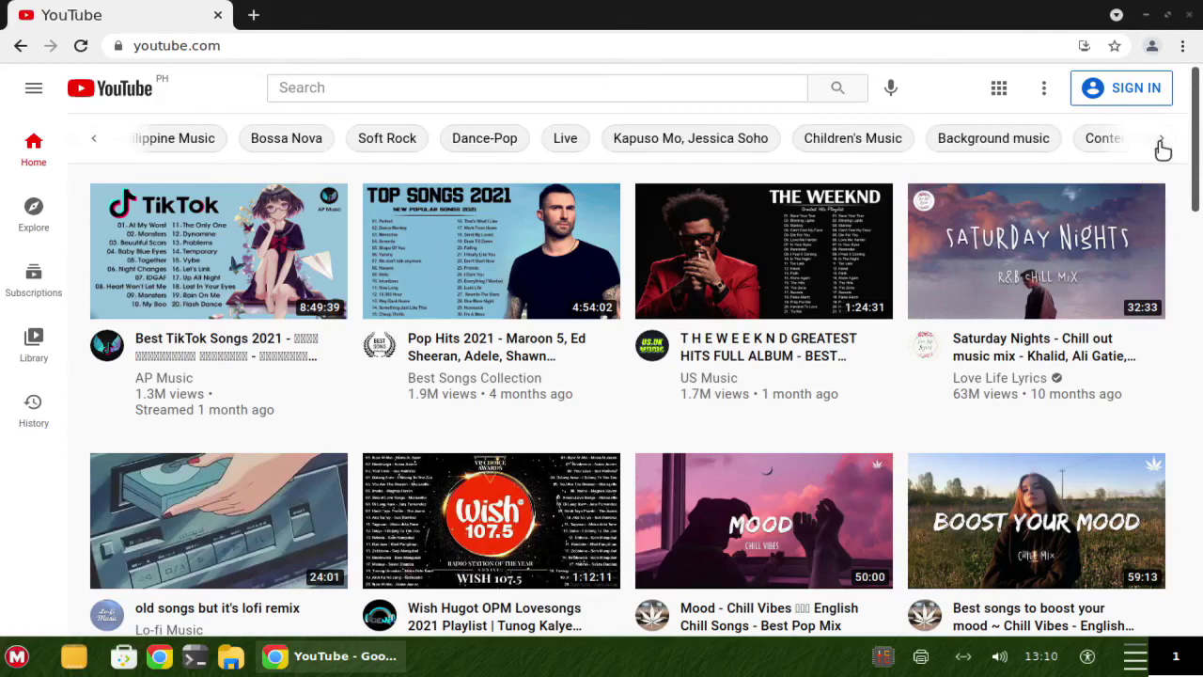
left_click(1162, 148)
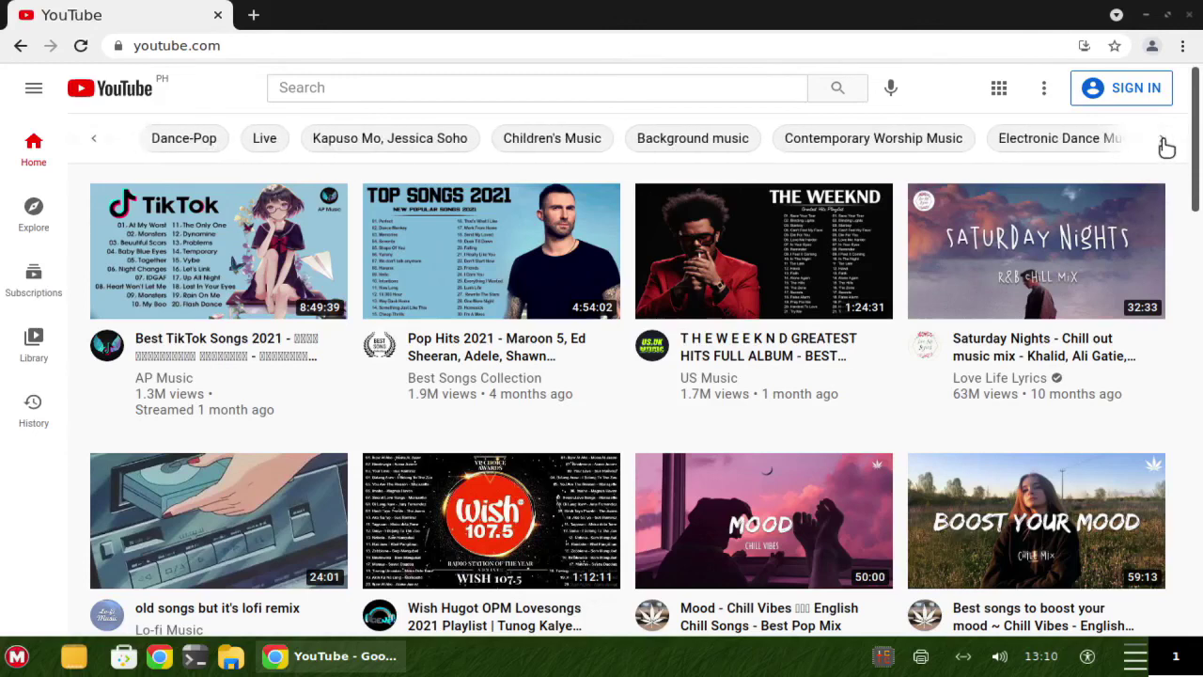
left_click(1071, 143)
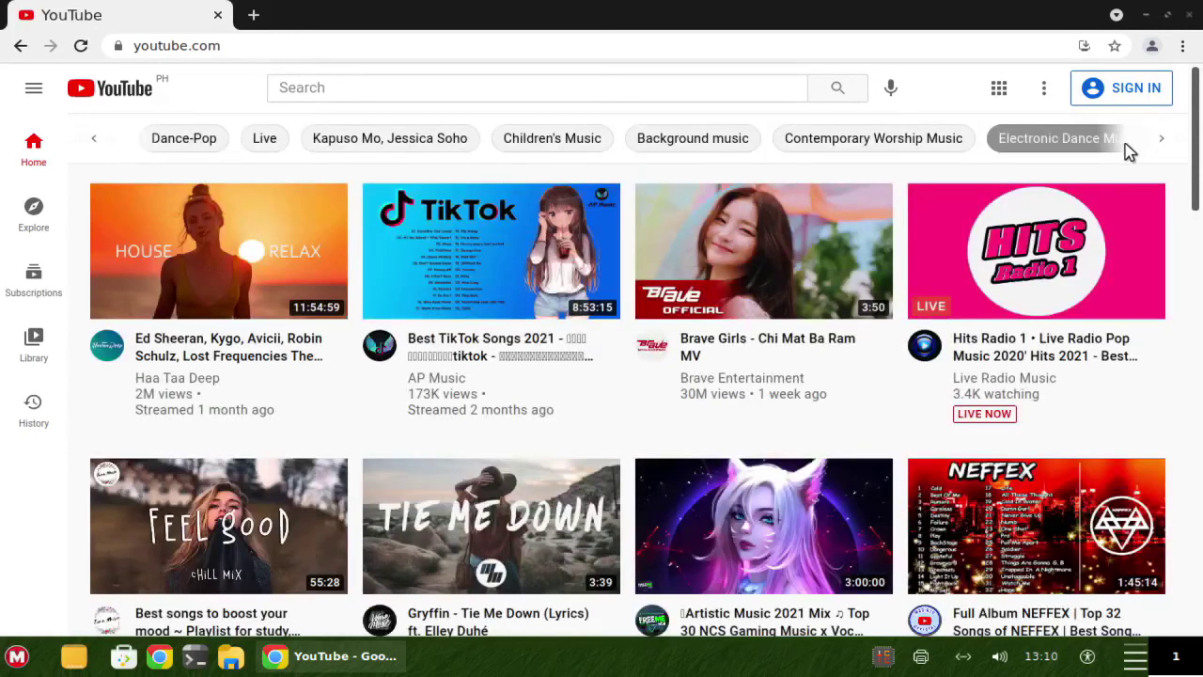
left_click(1161, 147)
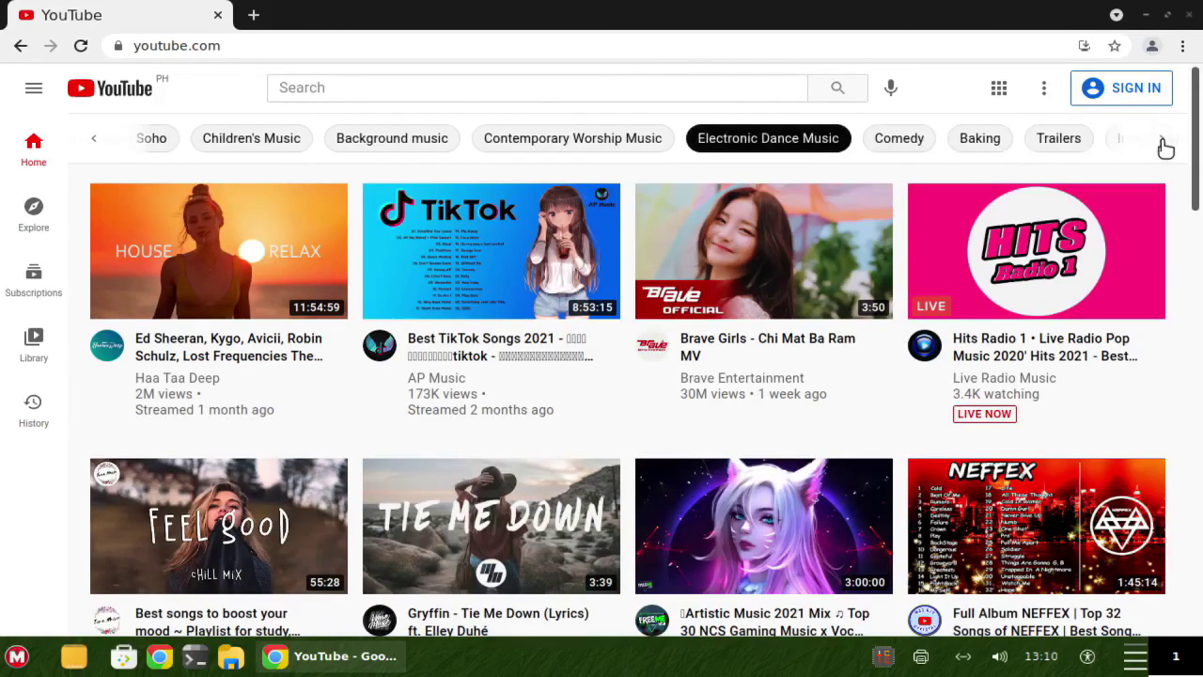
left_click(1164, 146)
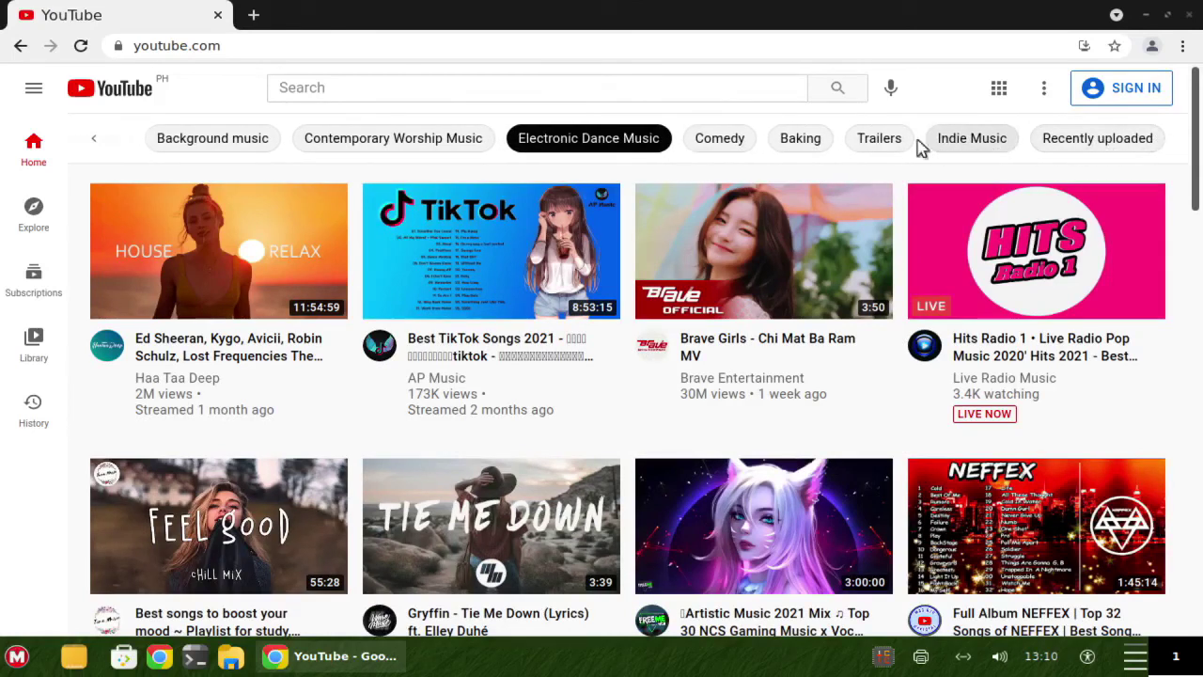
left_click(795, 148)
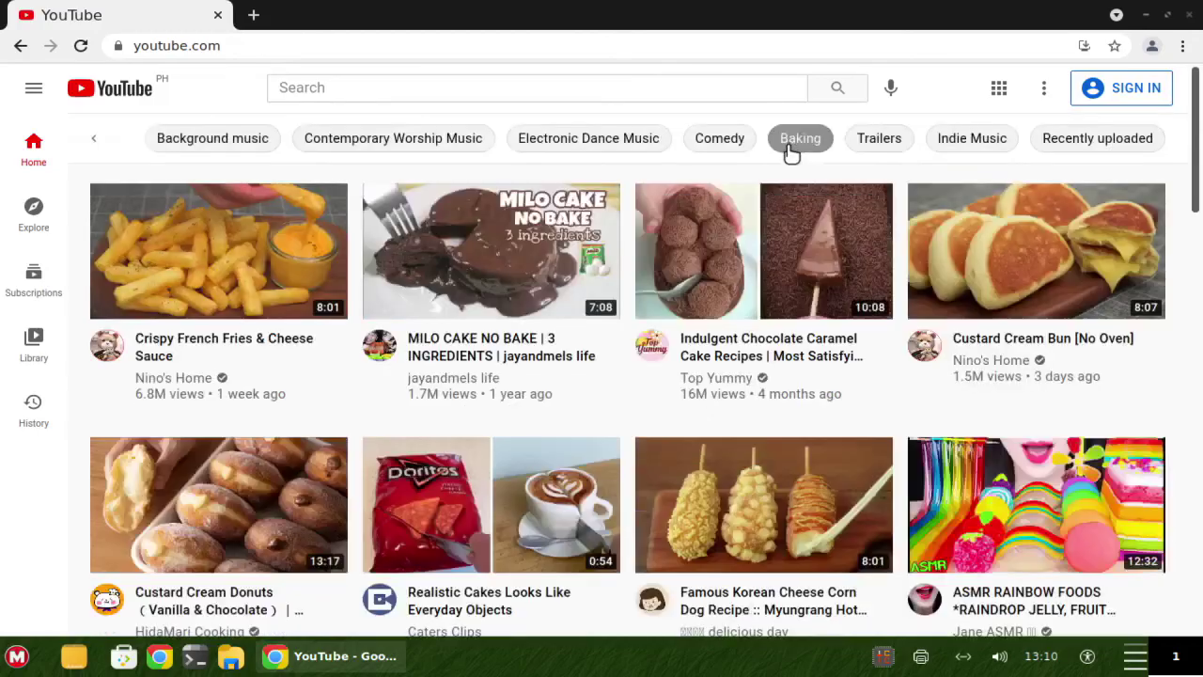
left_click(1186, 16)
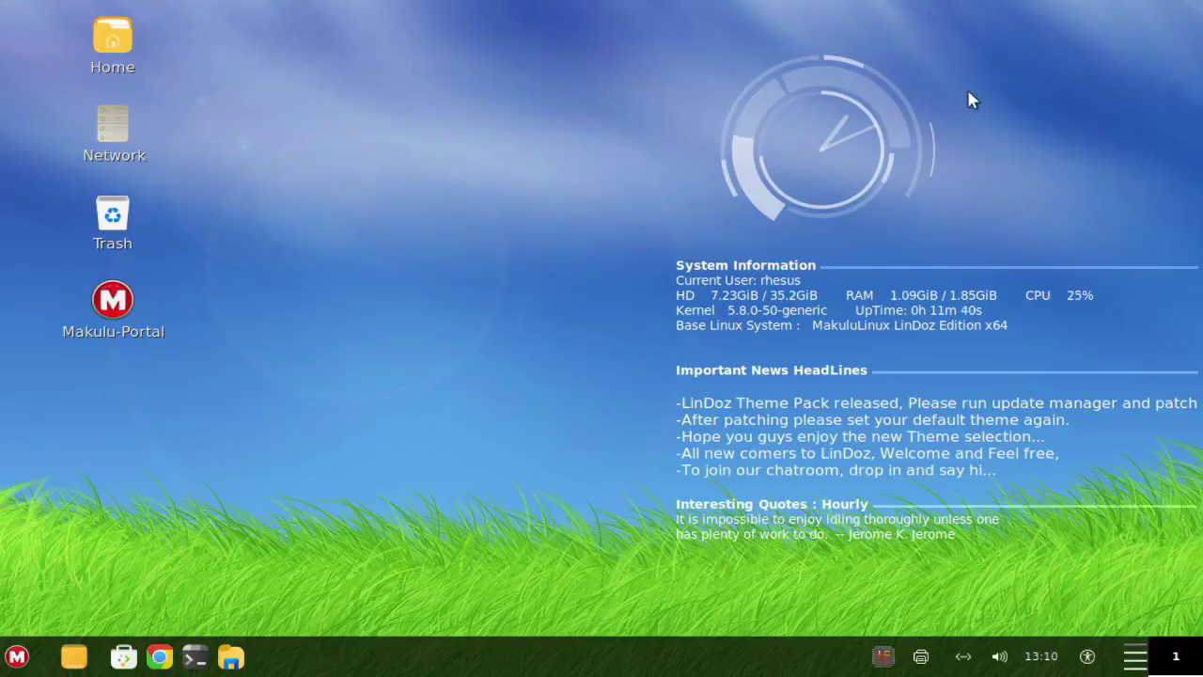
Shut down the system from the application menu and confirm the shutdown
left_click(17, 656)
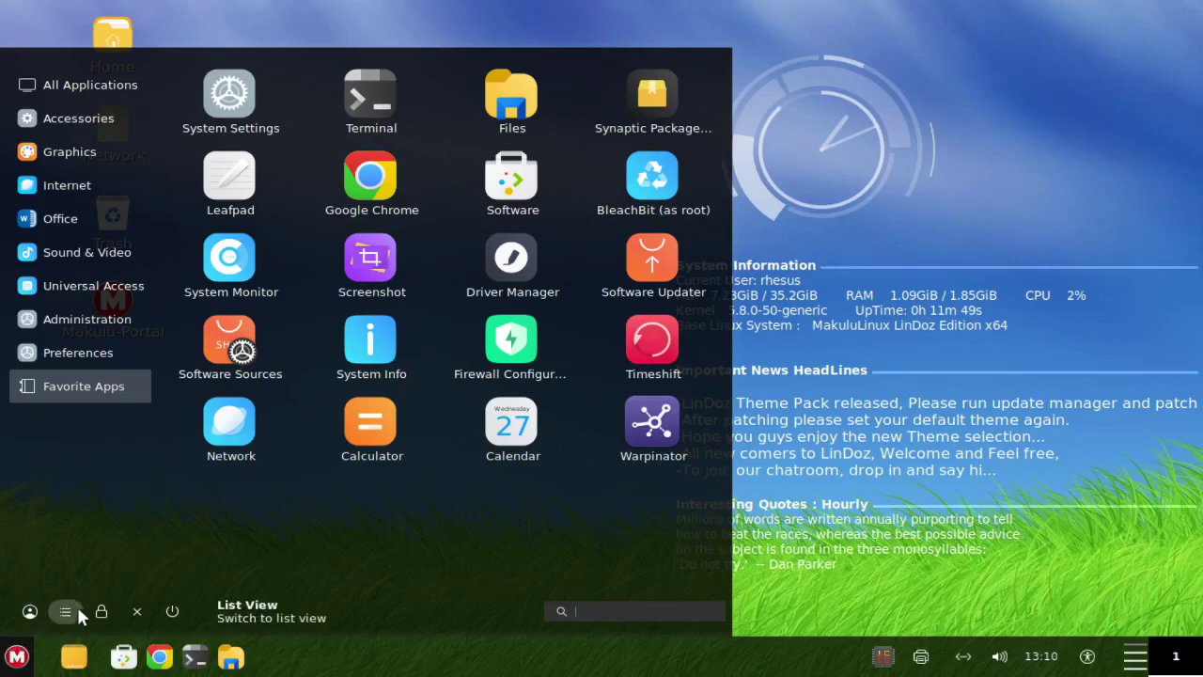
left_click(174, 610)
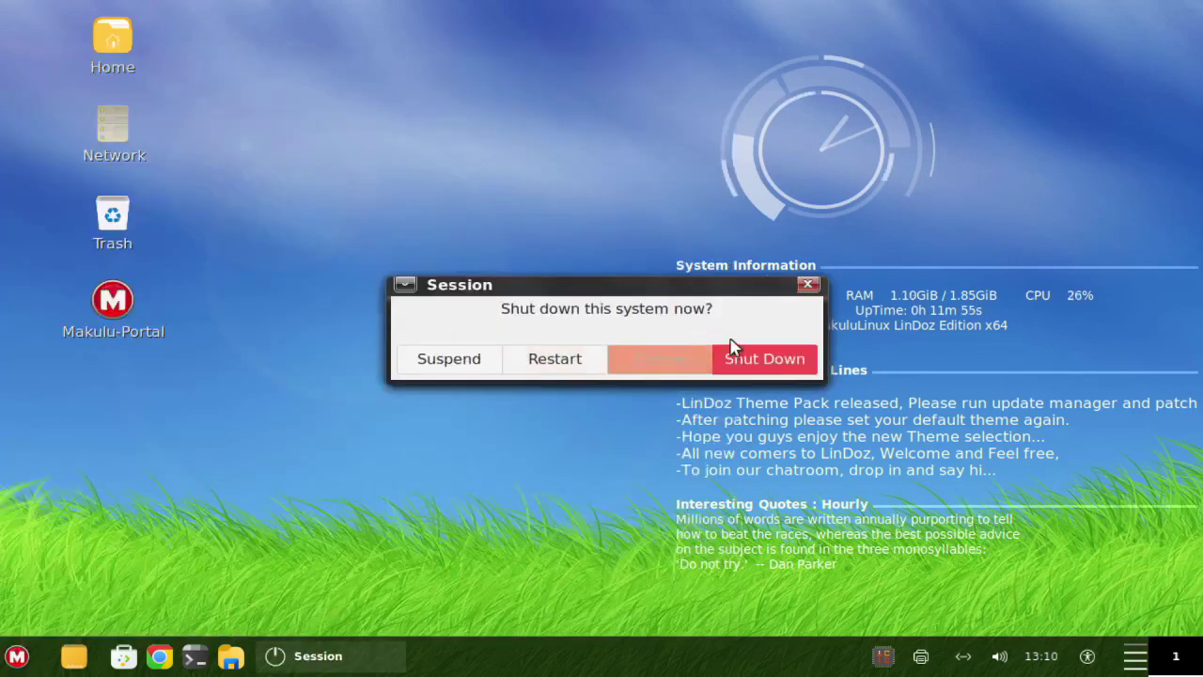
left_click(765, 359)
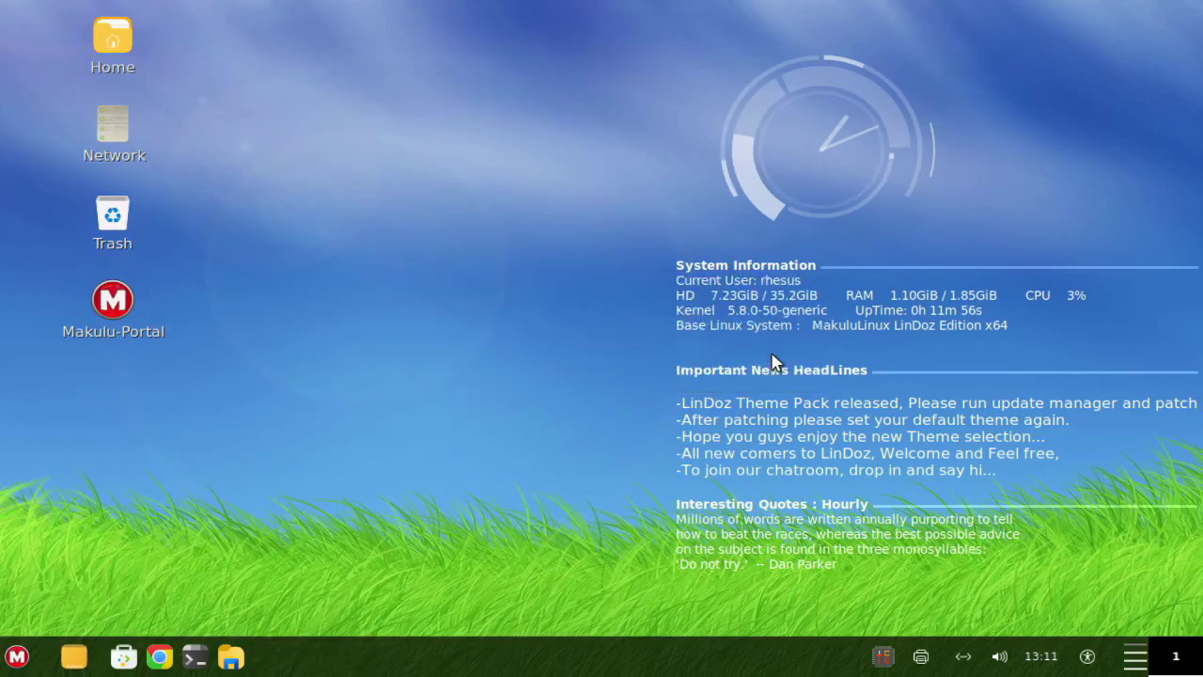